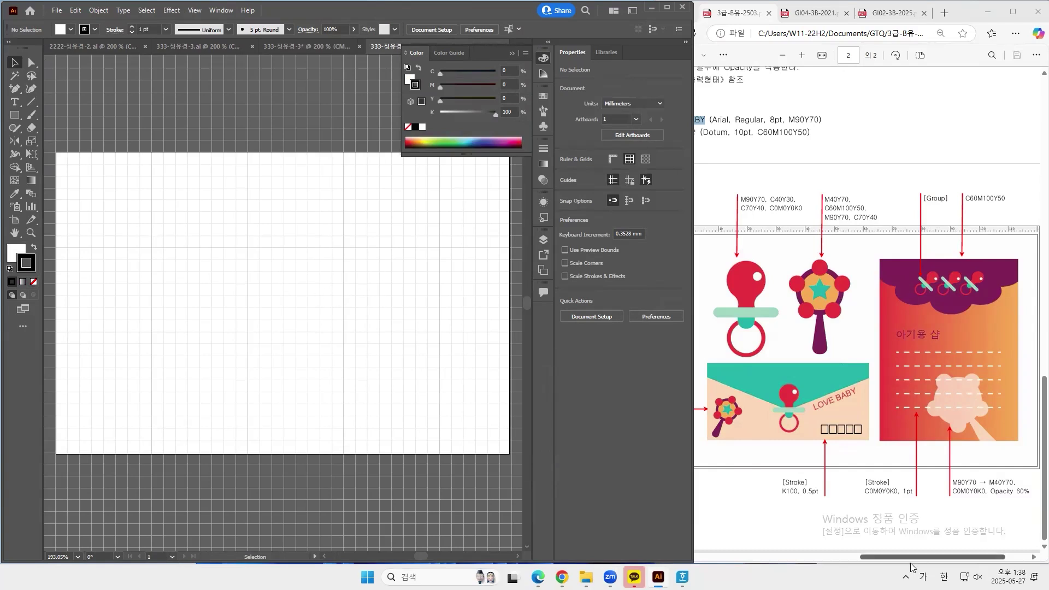
# - Draw a rectangle about 6.9 × 6.1 mm above the artboard's upper-left corner and remove its stroke
pyautogui.moveTo(892, 558); pyautogui.dragTo(858, 558)
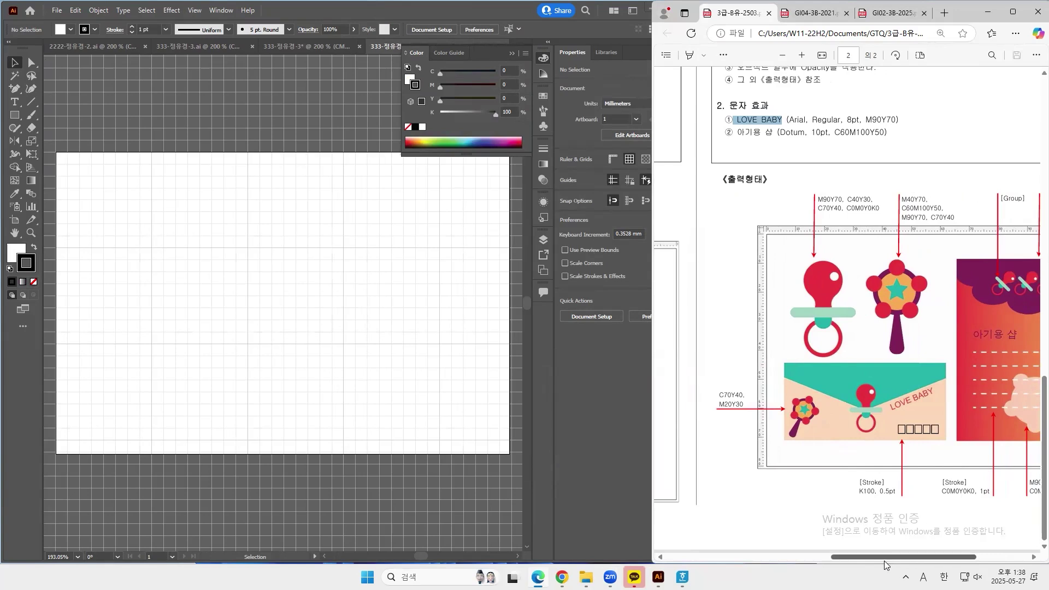
pyautogui.moveTo(882, 556); pyautogui.dragTo(887, 555)
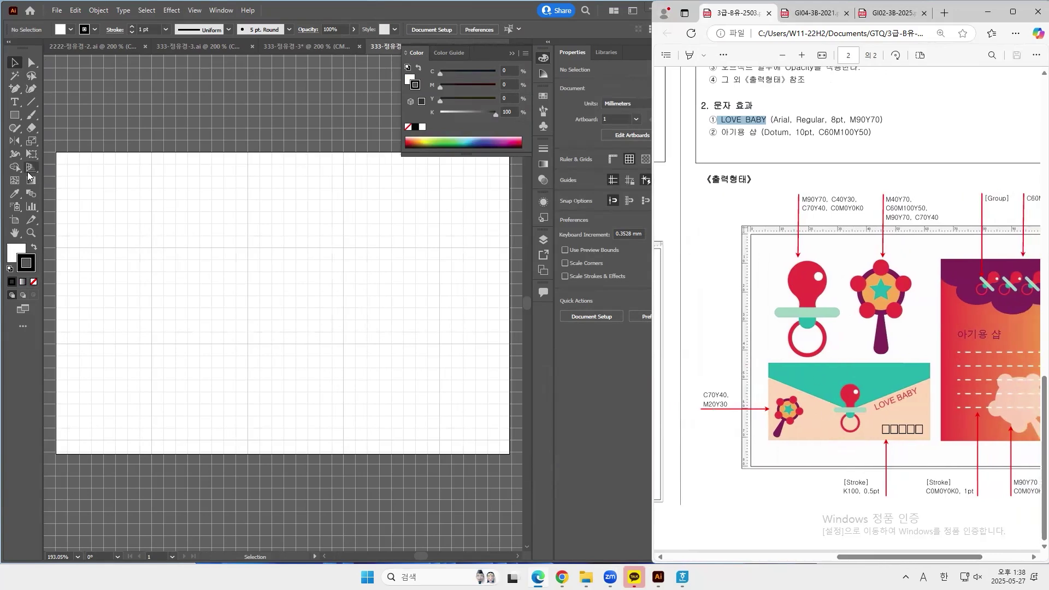
pyautogui.click(15, 115)
pyautogui.moveTo(83, 121); pyautogui.dragTo(110, 145)
pyautogui.click(36, 281)
pyautogui.press('x')
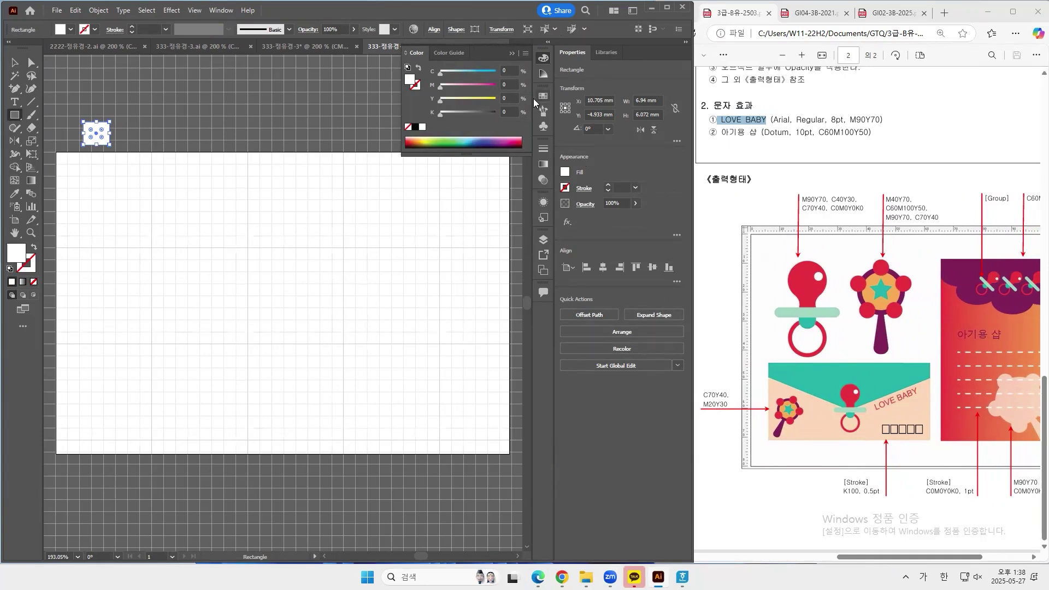
# - Set the rectangle's fill to C70 Y40 as the first colour swatch
pyautogui.click(500, 71)
pyautogui.write('70')
pyautogui.press('Tab')
pyautogui.press('Tab')
pyautogui.write('40')
pyautogui.press('Tab')
pyautogui.press('v')
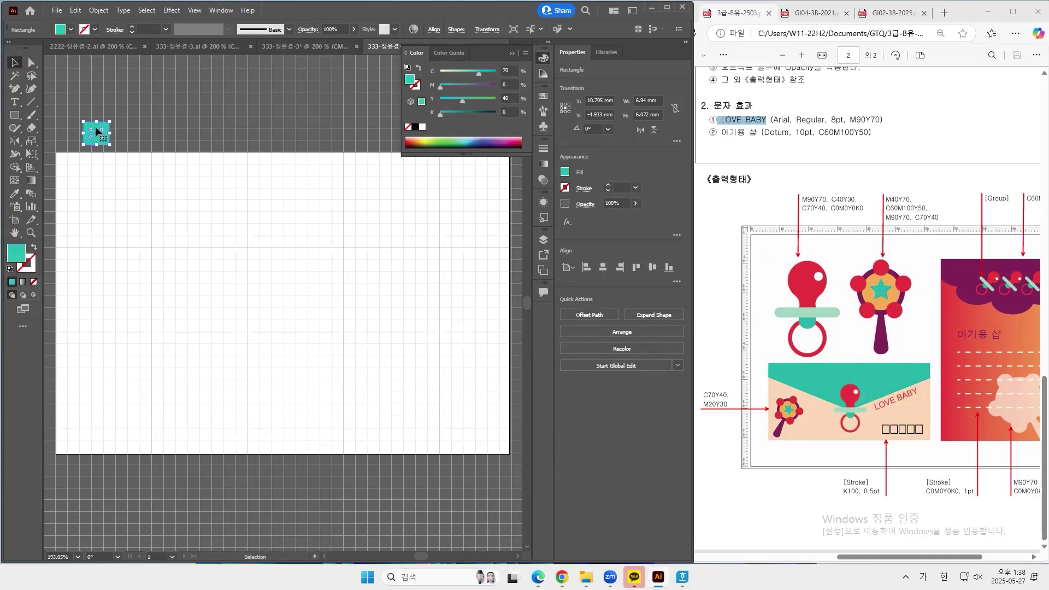
# - Copy the swatch rectangle to its right and repeat the copy to make a row of seven evenly spaced rectangles
pyautogui.moveTo(96, 131); pyautogui.dragTo(129, 136)
pyautogui.hotkey('ctrl', 'd')
pyautogui.hotkey('ctrl', 'd')
pyautogui.hotkey('ctrl', 'd')
pyautogui.hotkey('ctrl', 'd')
pyautogui.hotkey('ctrl', 'd')
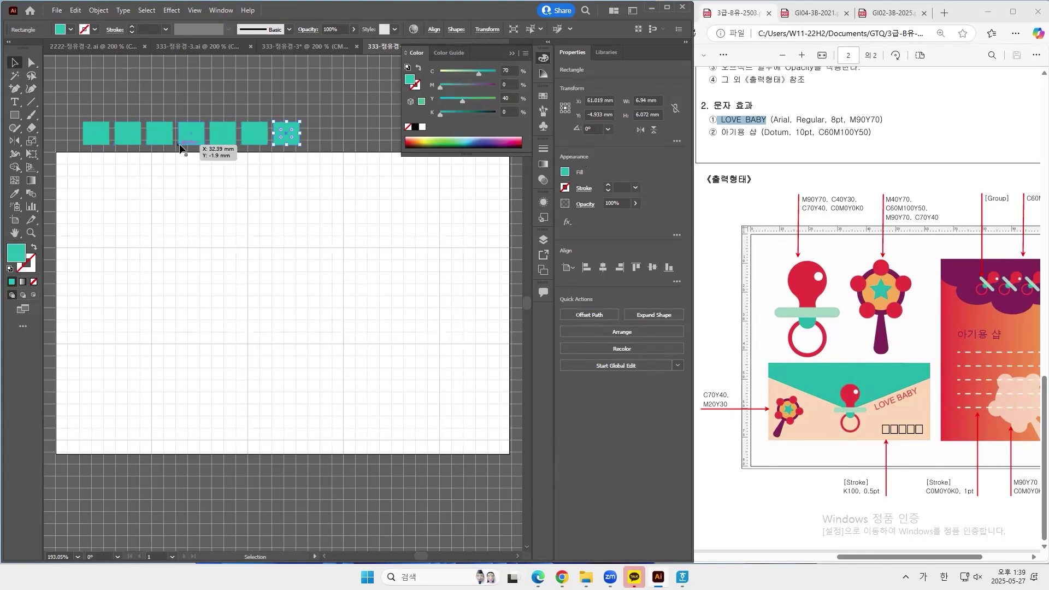
# - Set the second swatch's fill to C0 M20 Y30
pyautogui.click(127, 135)
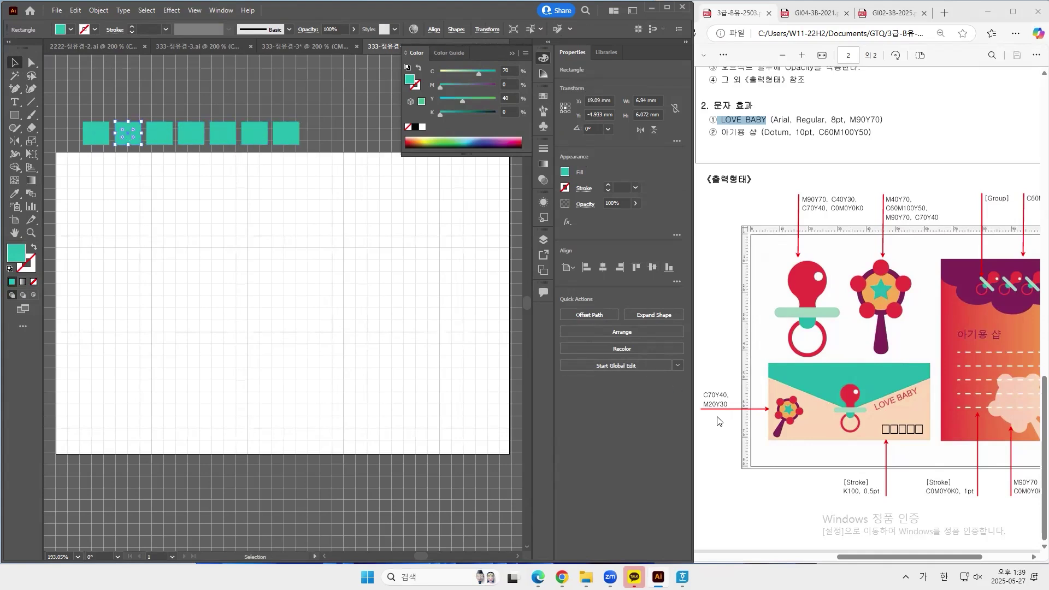
pyautogui.click(504, 71)
pyautogui.write('0')
pyautogui.press('Tab')
pyautogui.write('20')
pyautogui.press('Return')
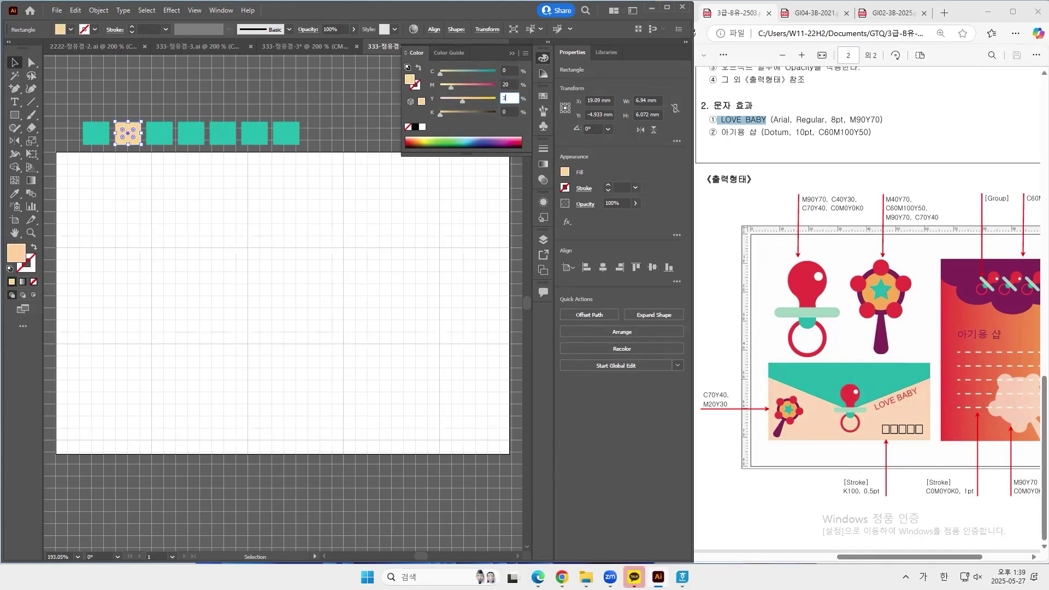
# - Set the third swatch's fill to C0 M90 Y70
pyautogui.click(159, 139)
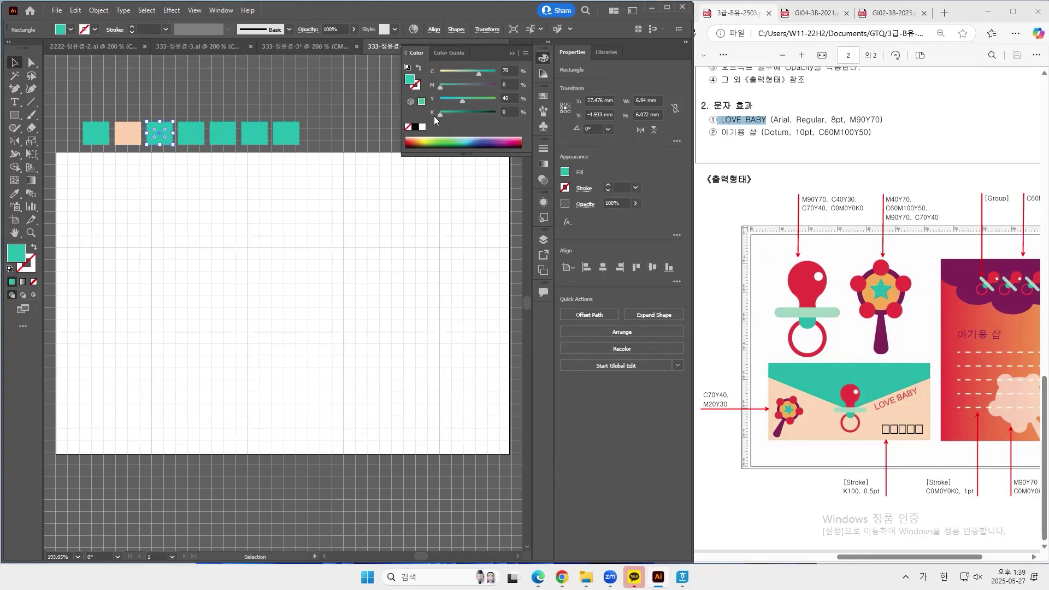
pyautogui.click(507, 71)
pyautogui.write('0')
pyautogui.press('Tab')
pyautogui.write('90')
pyautogui.press('Tab')
pyautogui.write('70')
pyautogui.press('Return')
# - Set the fourth swatch's fill to C40 Y30
pyautogui.click(187, 139)
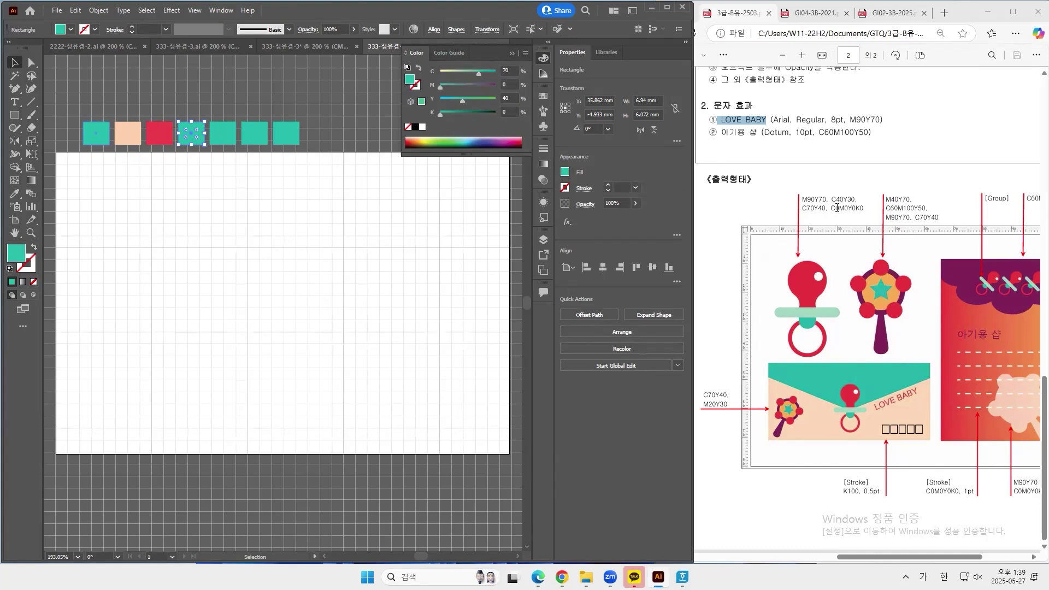
pyautogui.click(507, 70)
pyautogui.write('40')
pyautogui.press('Return')
# - Set the fifth swatch's fill to C0 M40 Y70
pyautogui.click(230, 140)
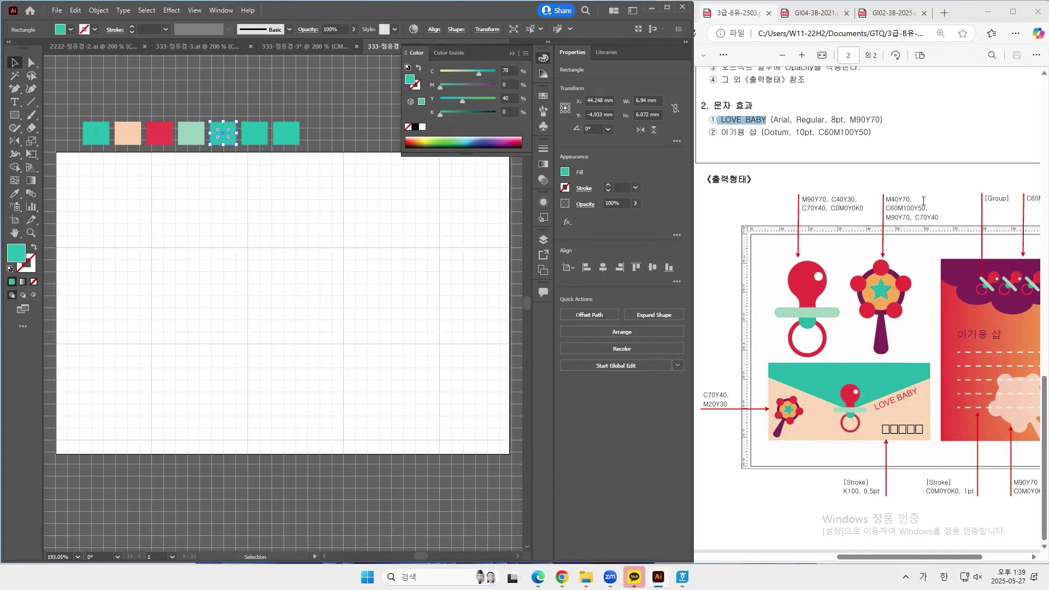
pyautogui.click(506, 70)
pyautogui.write('0')
pyautogui.press('Tab')
pyautogui.write('40')
pyautogui.press('Tab')
pyautogui.write('70')
# - Set the sixth swatch's fill to C1 M100 Y50 and delete the unused seventh swatch
pyautogui.click(262, 140)
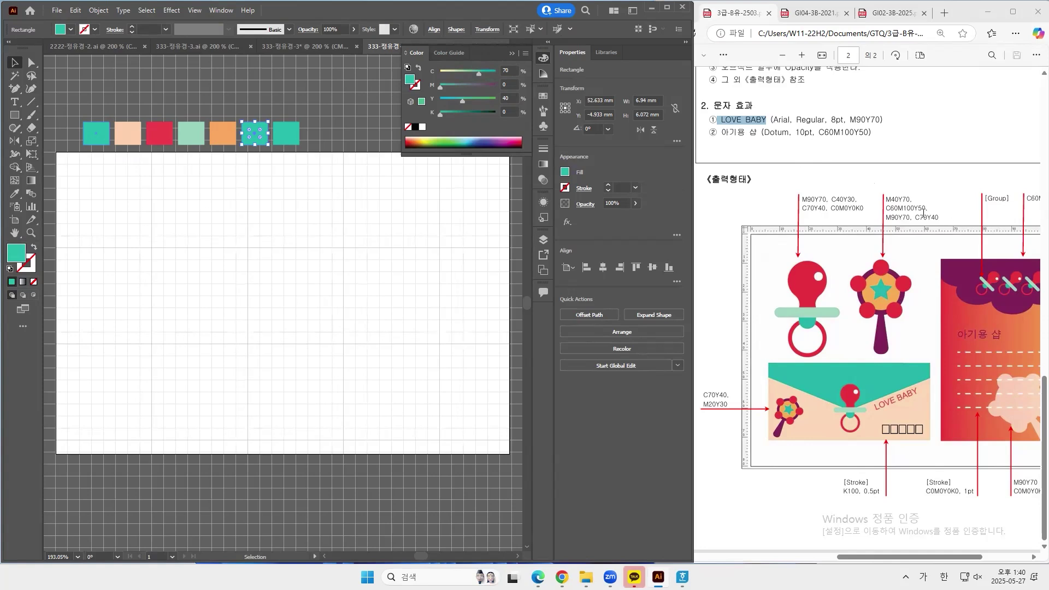
pyautogui.click(513, 70)
pyautogui.moveTo(480, 74); pyautogui.dragTo(511, 85)
pyautogui.click(507, 99)
pyautogui.write('50')
pyautogui.press('Return')
pyautogui.click(286, 133)
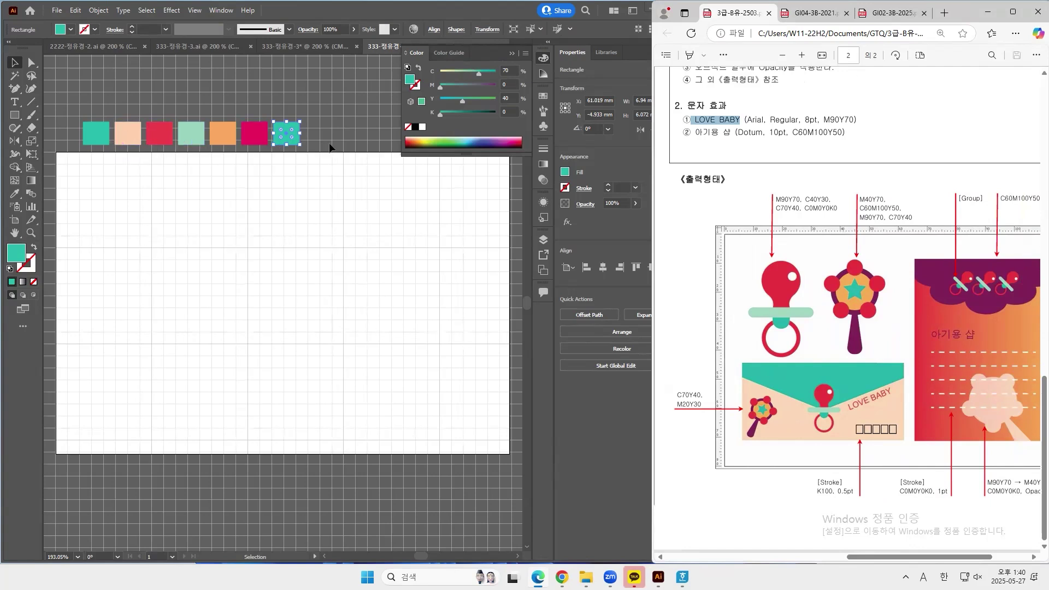
pyautogui.press('Delete')
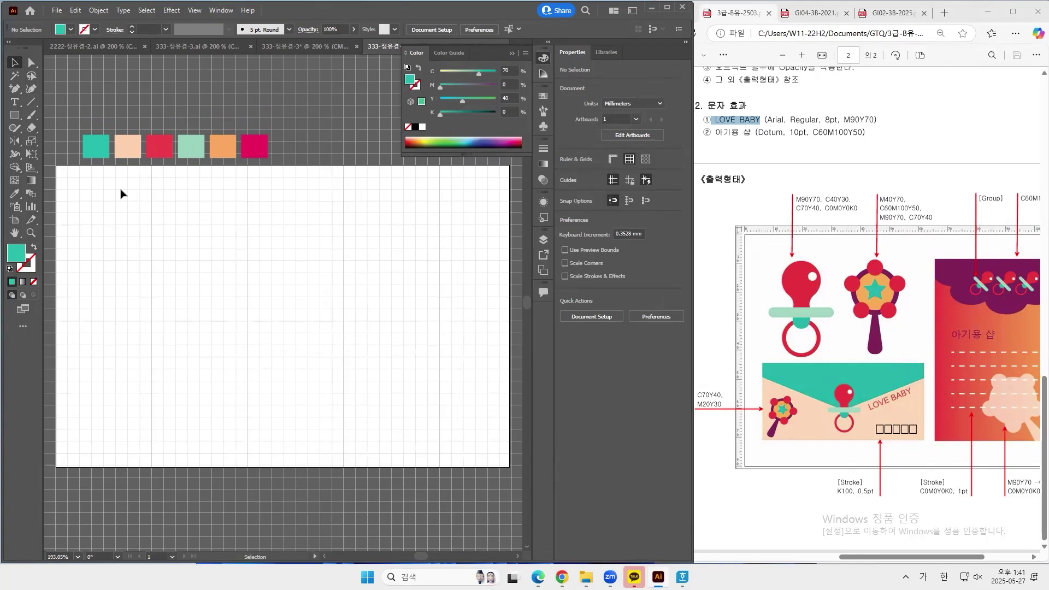
# - Draw a circle about 12 mm across and rotate-copy it by 45° around a point below it into a ring of eight
pyautogui.moveTo(15, 116); pyautogui.dragTo(52, 138)
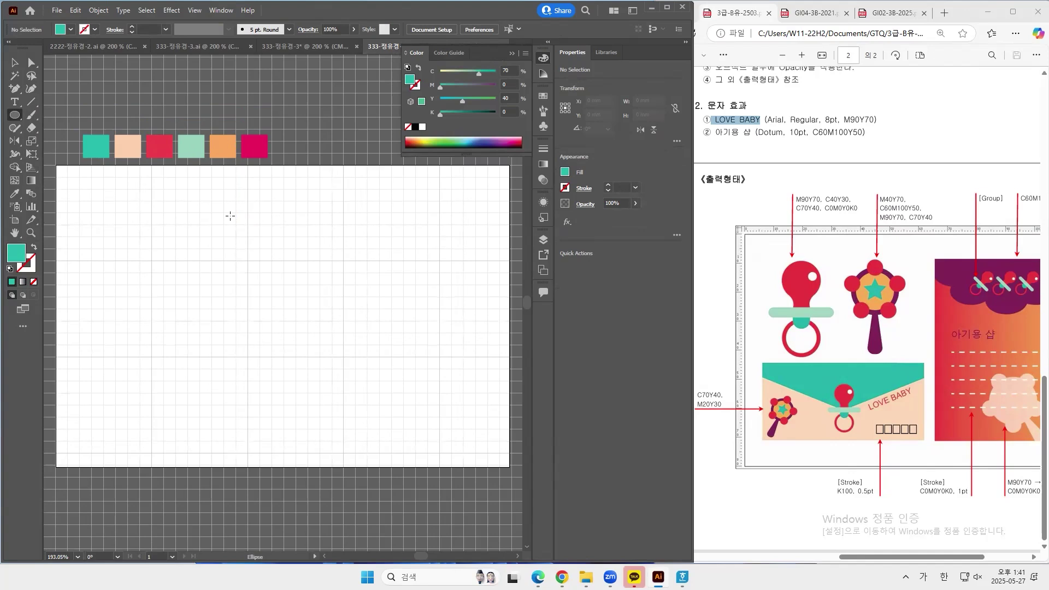
pyautogui.moveTo(230, 216); pyautogui.dragTo(232, 240)
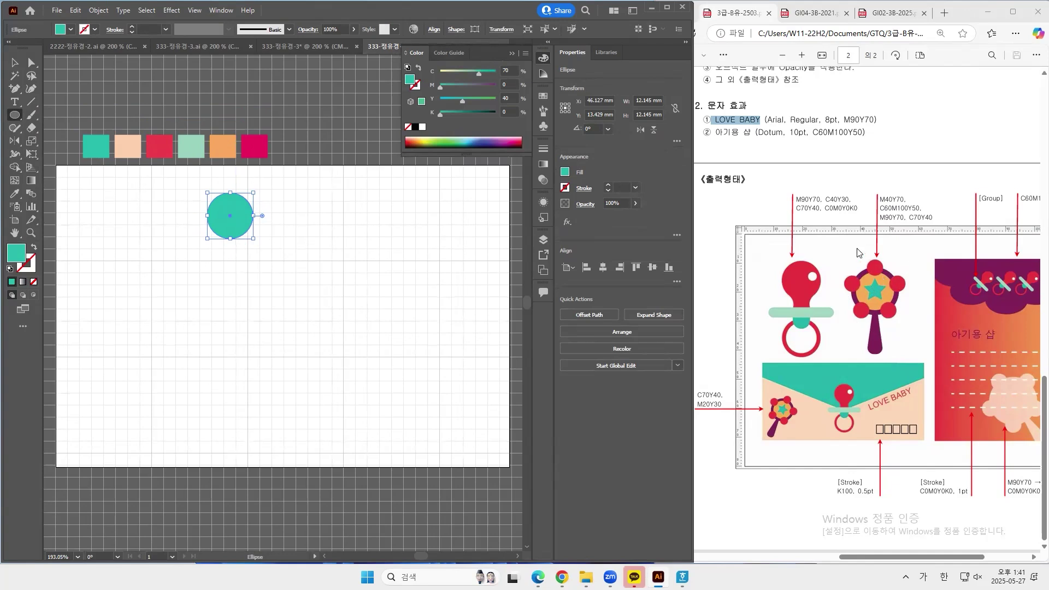
pyautogui.click(15, 142)
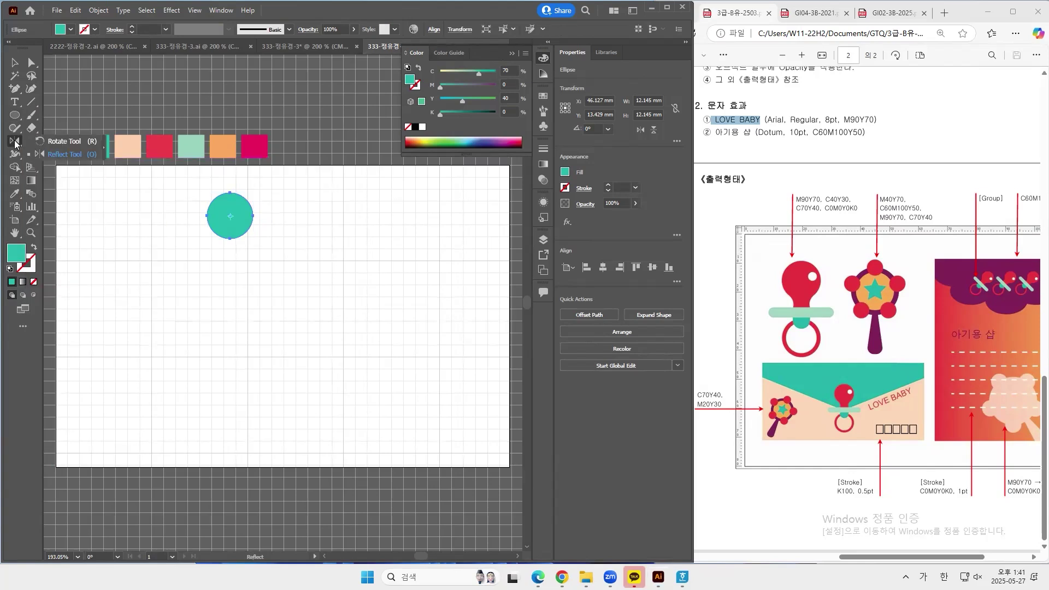
pyautogui.click(55, 142)
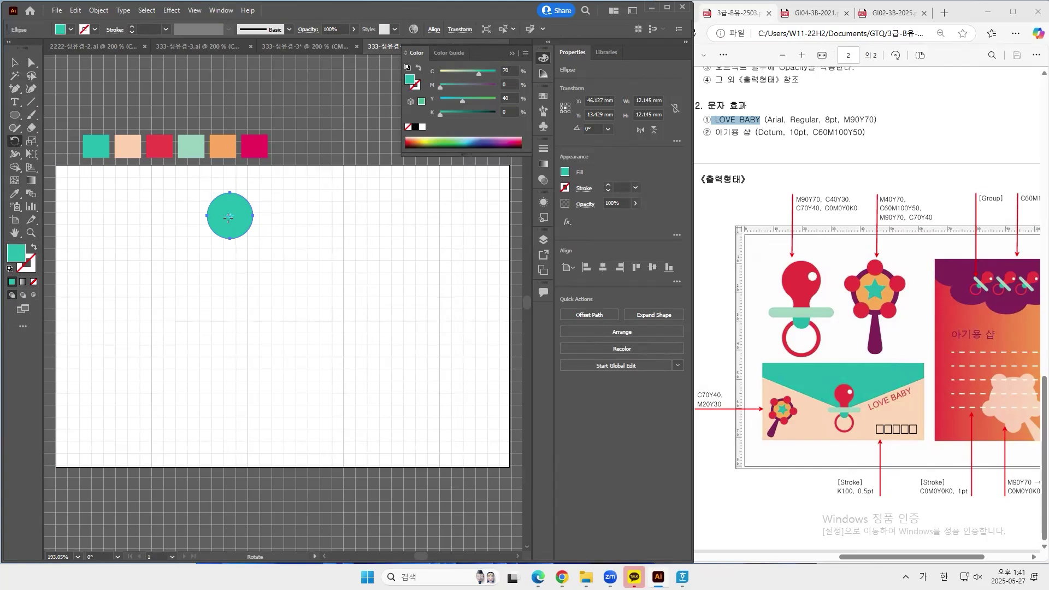
pyautogui.keyDown('alt'); pyautogui.click(231, 297); pyautogui.keyUp('alt')
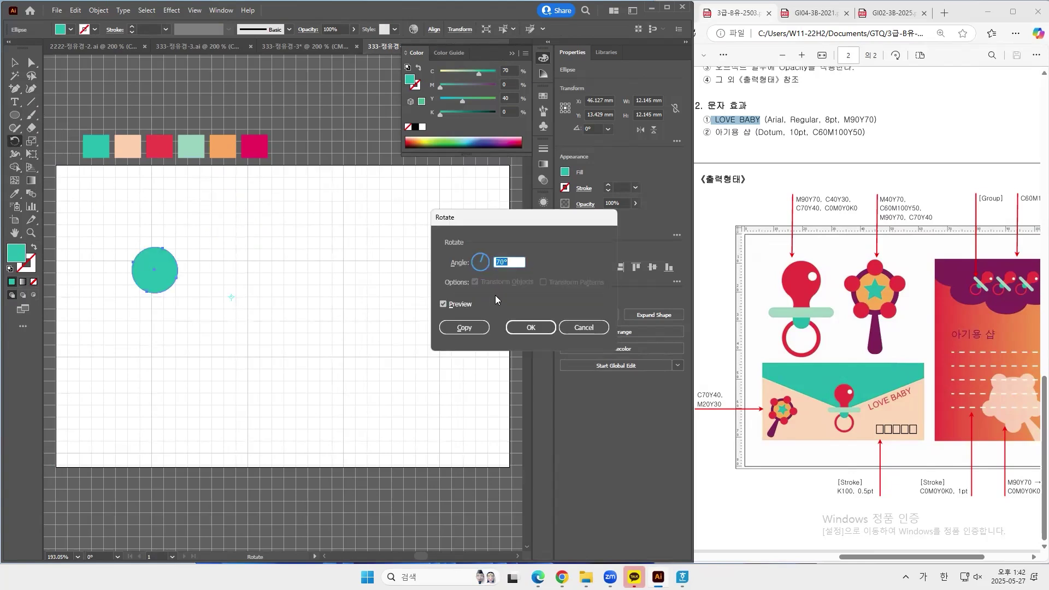
pyautogui.write('45')
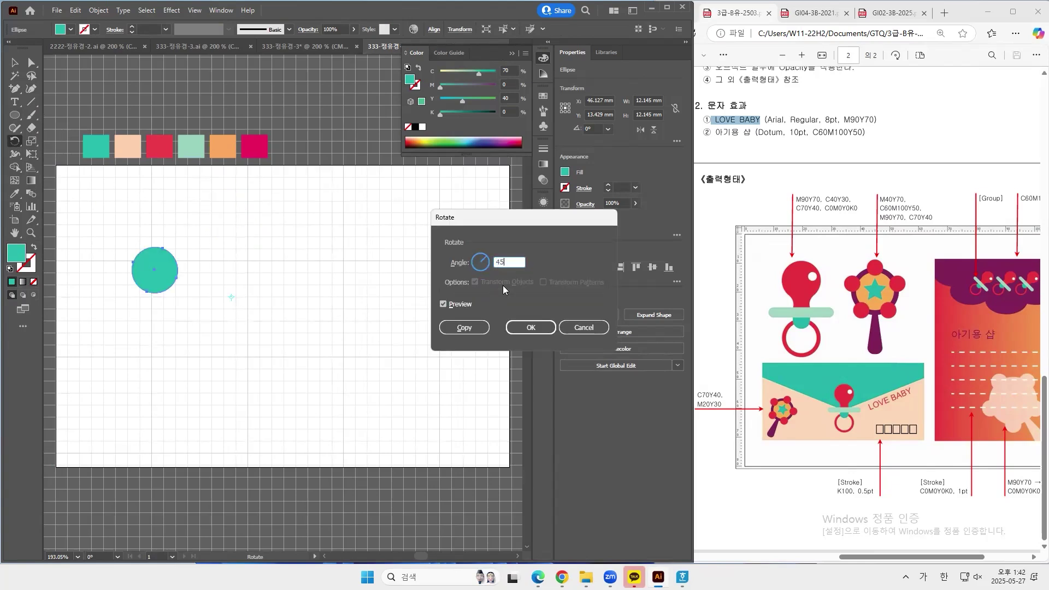
pyautogui.click(464, 327)
pyautogui.hotkey('ctrl', 'd')
pyautogui.hotkey('ctrl', 'd')
pyautogui.hotkey('ctrl', 'd')
pyautogui.hotkey('ctrl', 'd')
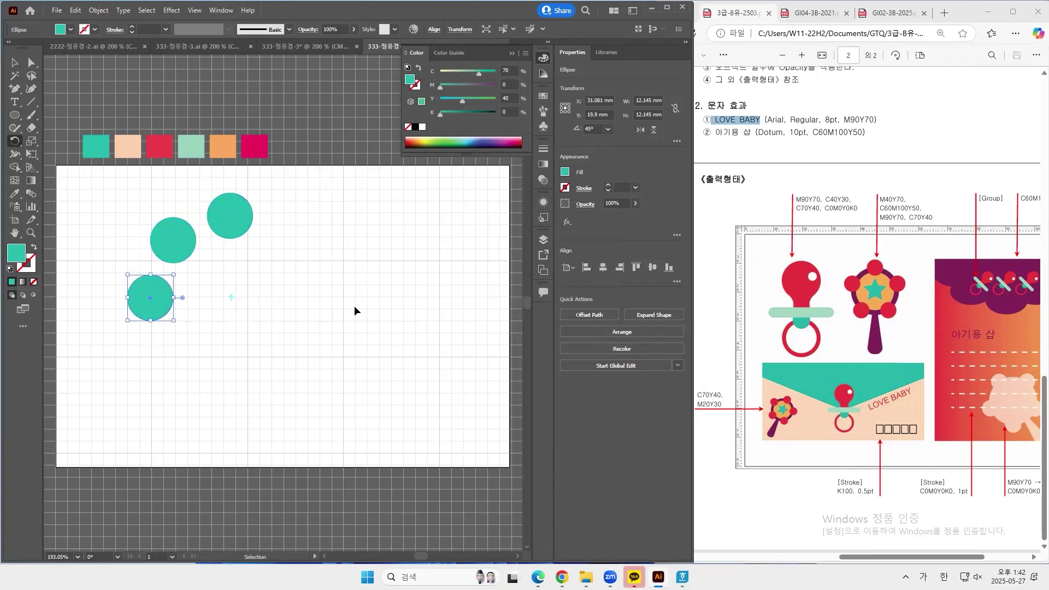
pyautogui.hotkey('ctrl', 'd')
pyautogui.hotkey('ctrl', 'd')
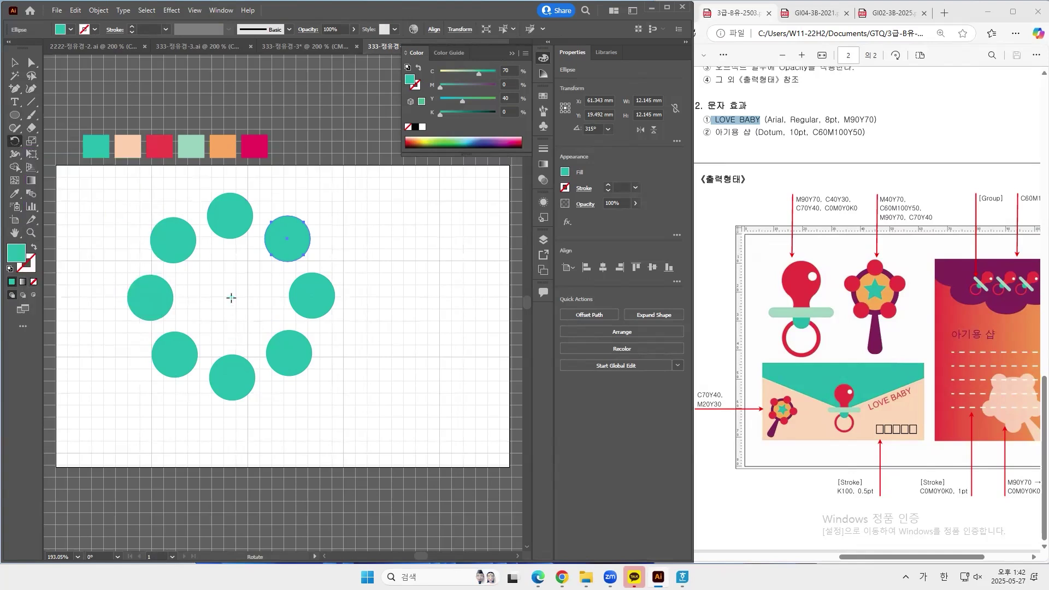
# - Undo the 45° rotated copies, keeping only the original circle
pyautogui.hotkey('ctrl', 'z')
pyautogui.hotkey('ctrl', 'z')
pyautogui.hotkey('ctrl', 'z')
pyautogui.hotkey('ctrl', 'z')
pyautogui.hotkey('ctrl', 'z')
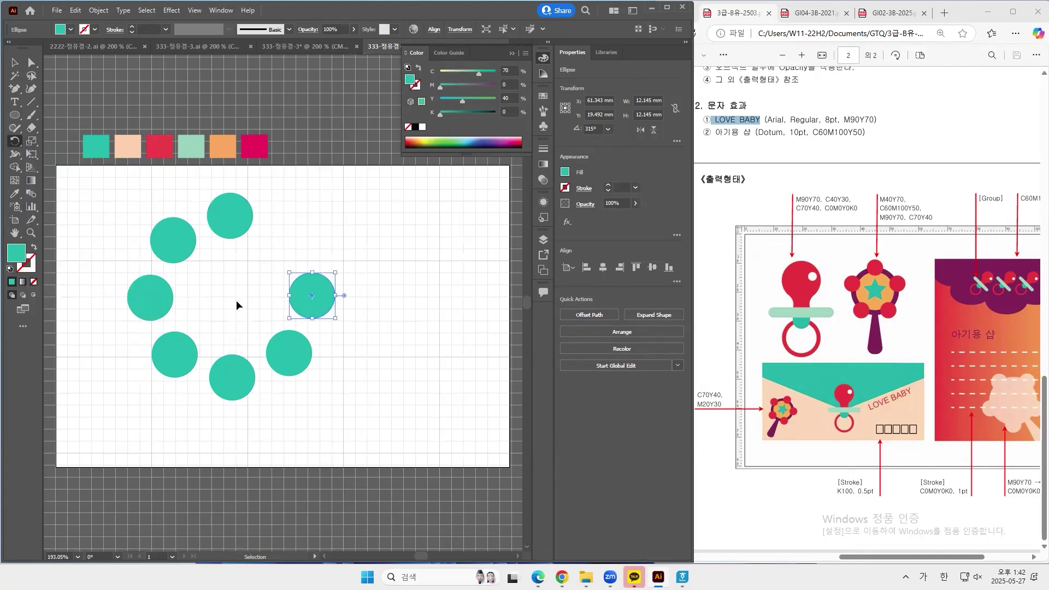
pyautogui.hotkey('ctrl', 'z')
pyautogui.hotkey('ctrl', 'z')
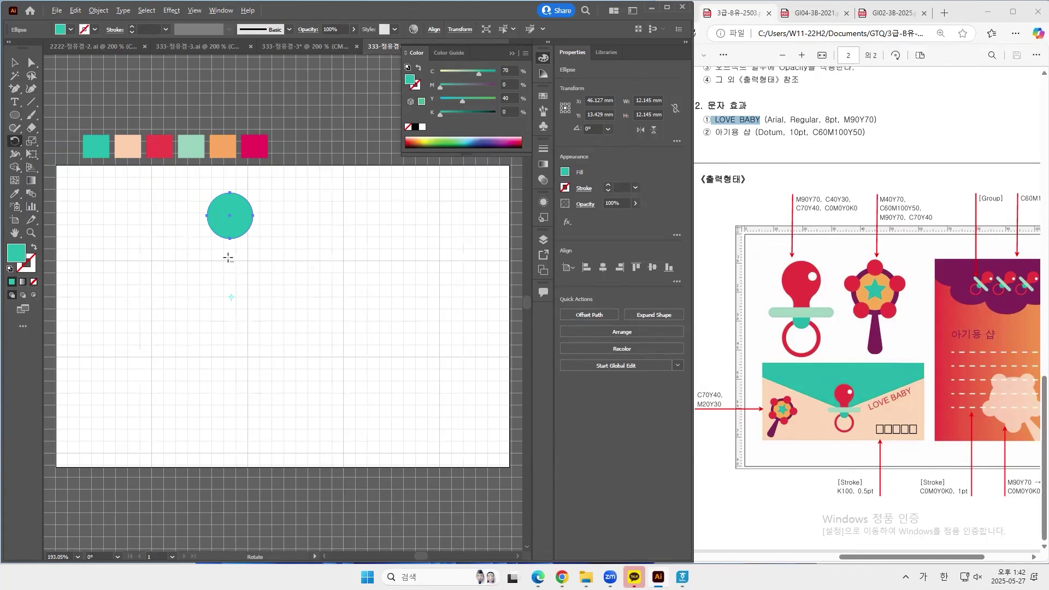
# - Rotate-copy the circle by 60° around a point just below it and repeat to form a ring of six
pyautogui.keyDown('alt'); pyautogui.click(228, 258); pyautogui.keyUp('alt')
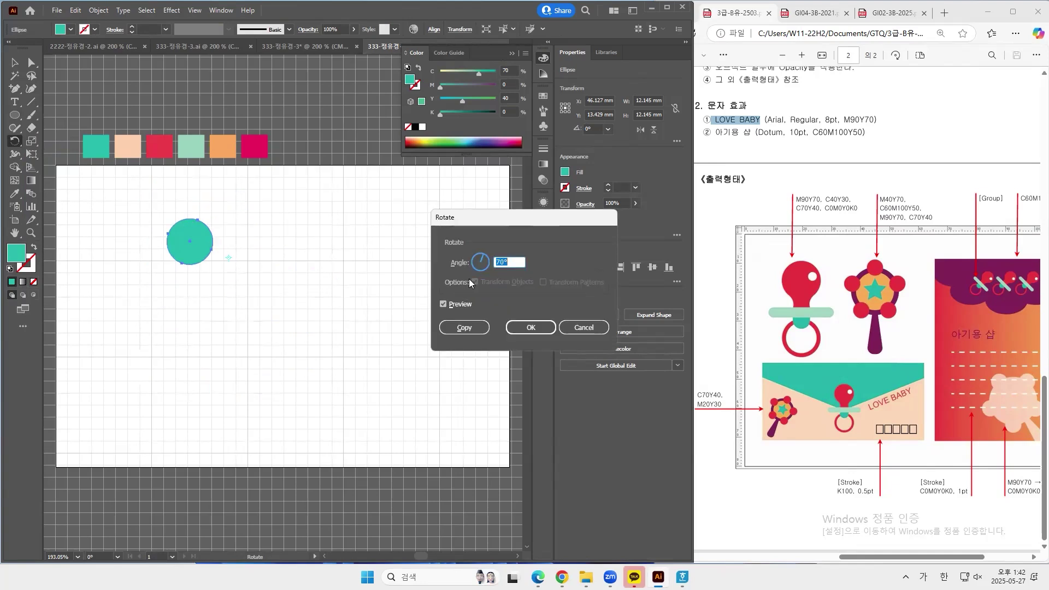
pyautogui.write('60')
pyautogui.click(469, 327)
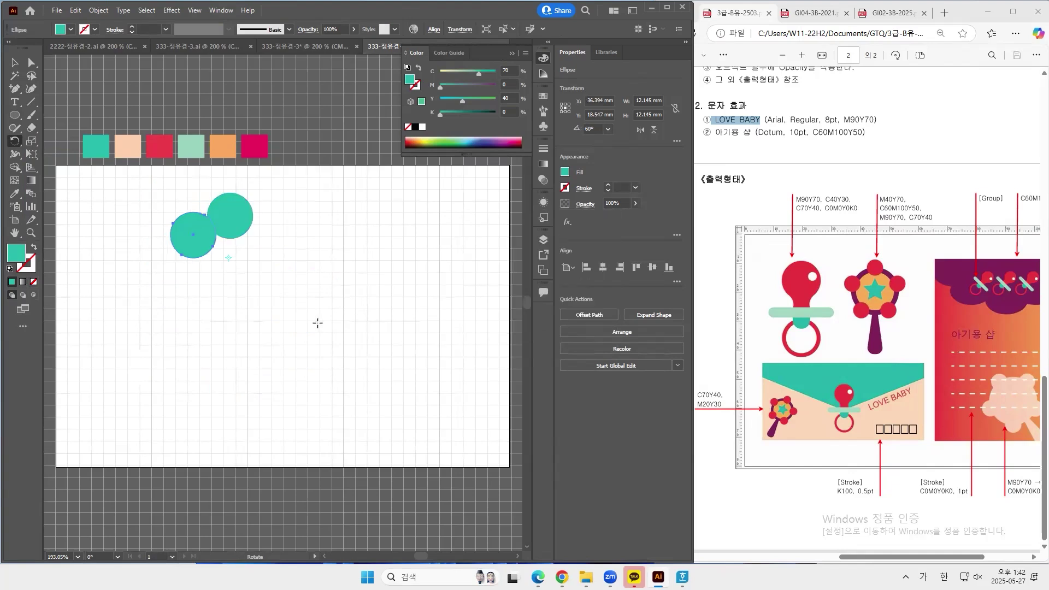
pyautogui.press('v')
pyautogui.hotkey('ctrl', 'd')
pyautogui.hotkey('ctrl', 'd')
pyautogui.hotkey('ctrl', 'd')
pyautogui.hotkey('ctrl', 'd')
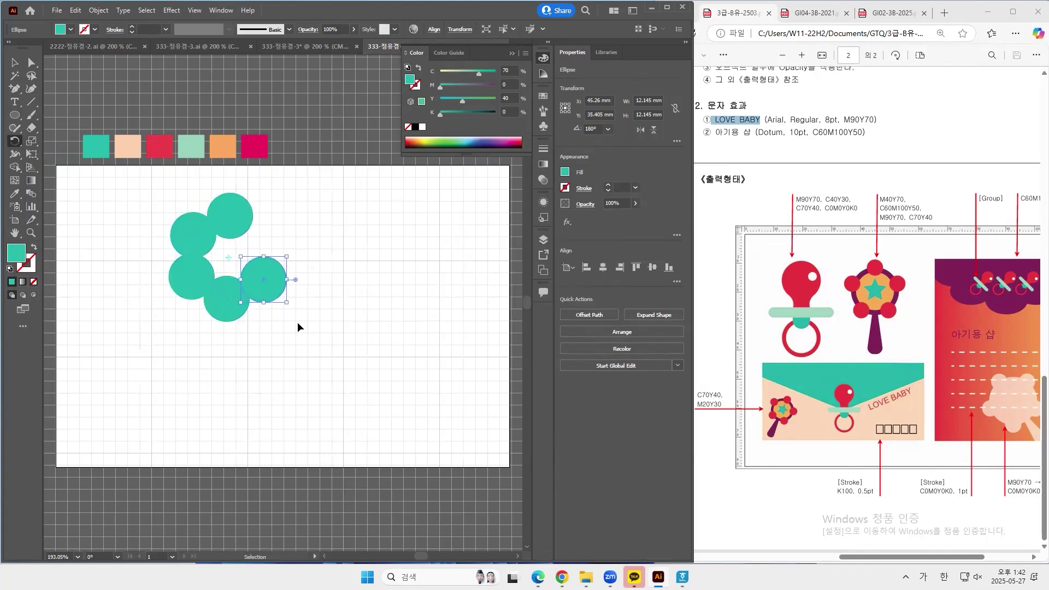
pyautogui.press('r')
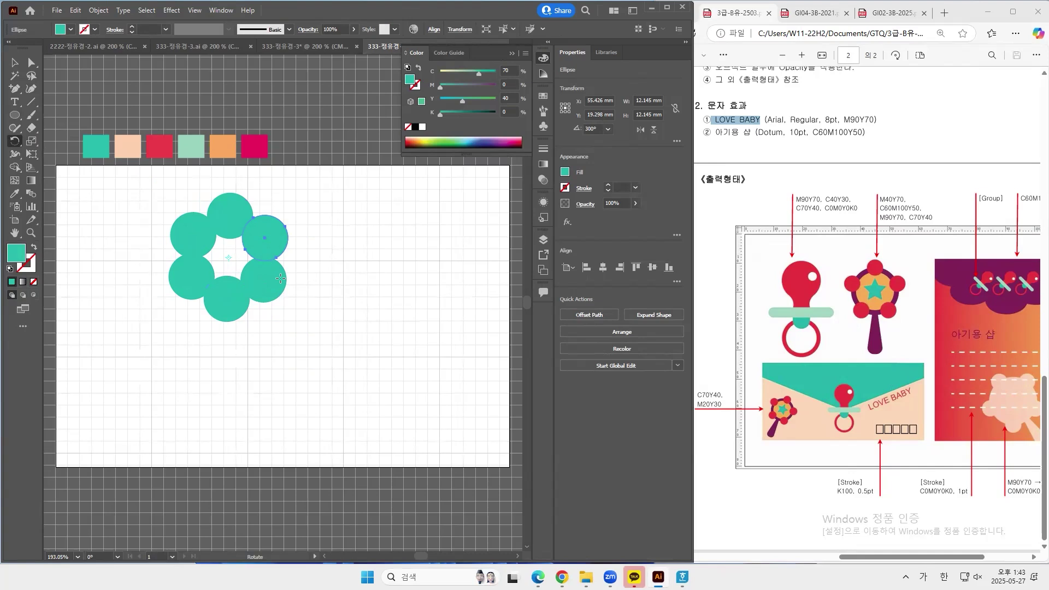
# - Undo the 60° rotated copies and the original circle
pyautogui.hotkey('ctrl', 'z')
pyautogui.hotkey('ctrl', 'z')
pyautogui.hotkey('ctrl', 'z')
pyautogui.hotkey('ctrl', 'z')
pyautogui.hotkey('ctrl', 'z')
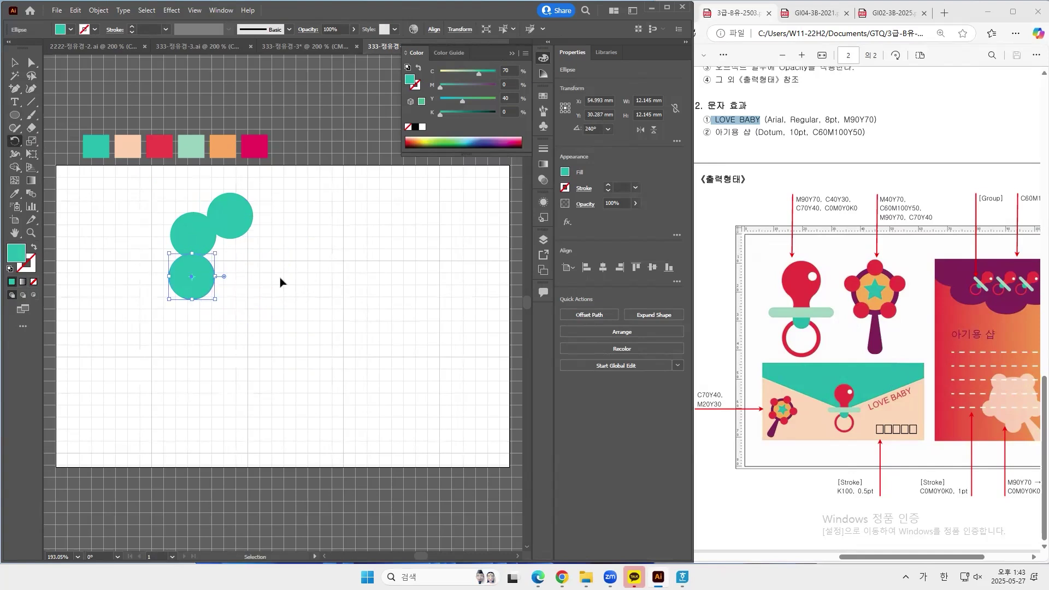
pyautogui.hotkey('ctrl', 'z')
pyautogui.hotkey('ctrl', 'z')
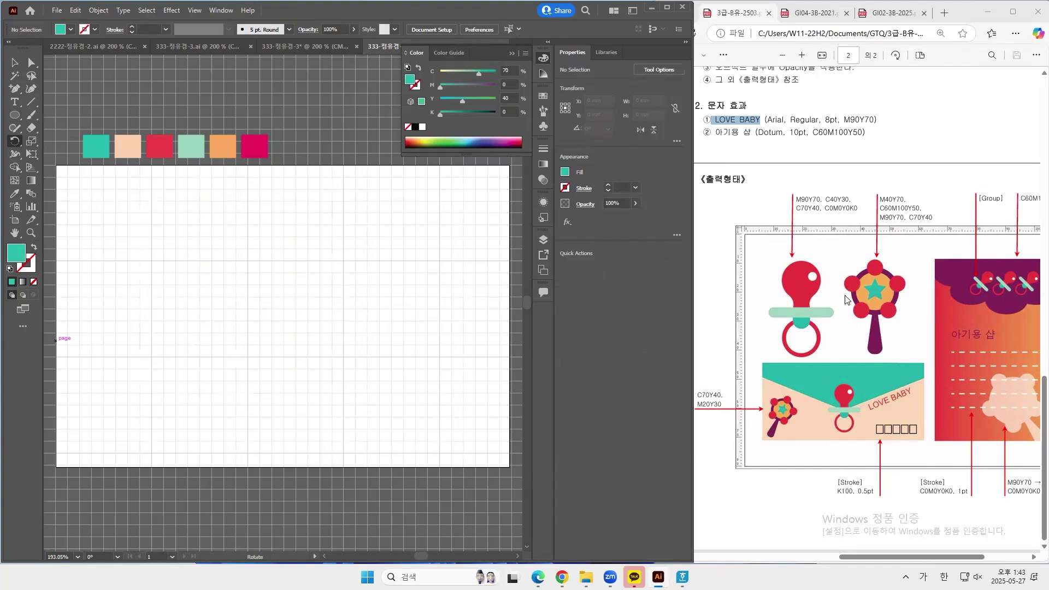
# - Draw a circle about 18 mm across in the artboard's upper-left area and fill it with the sixth swatch's colour
pyautogui.click(15, 115)
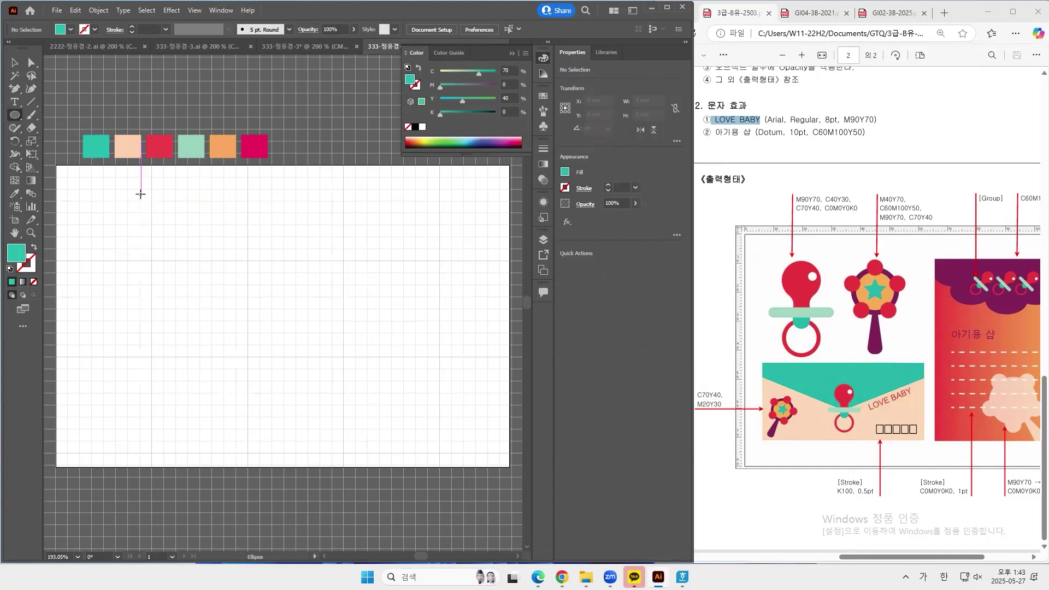
pyautogui.moveTo(119, 198); pyautogui.dragTo(173, 262)
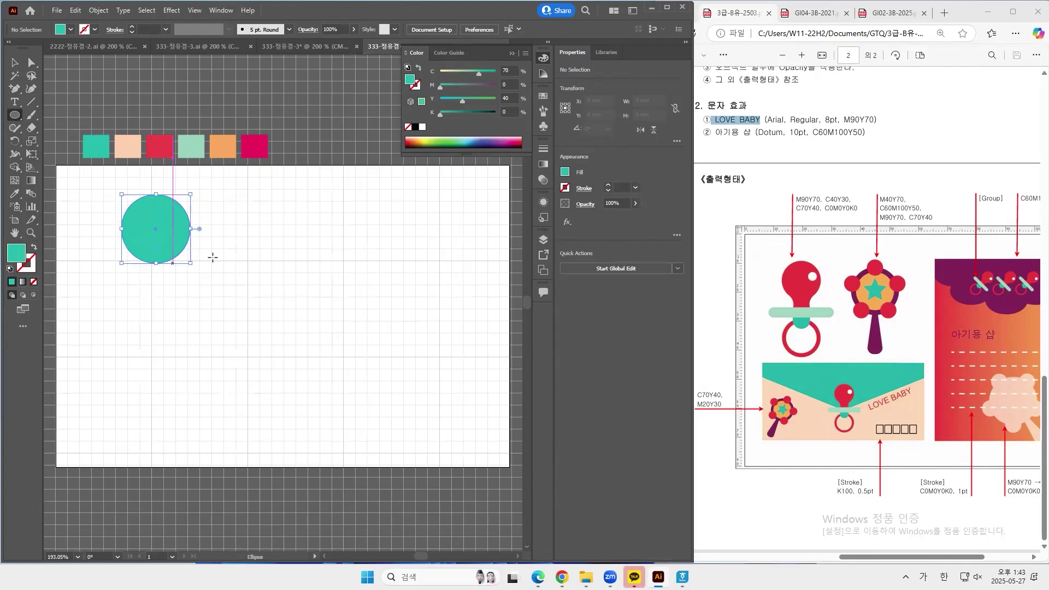
pyautogui.click(15, 193)
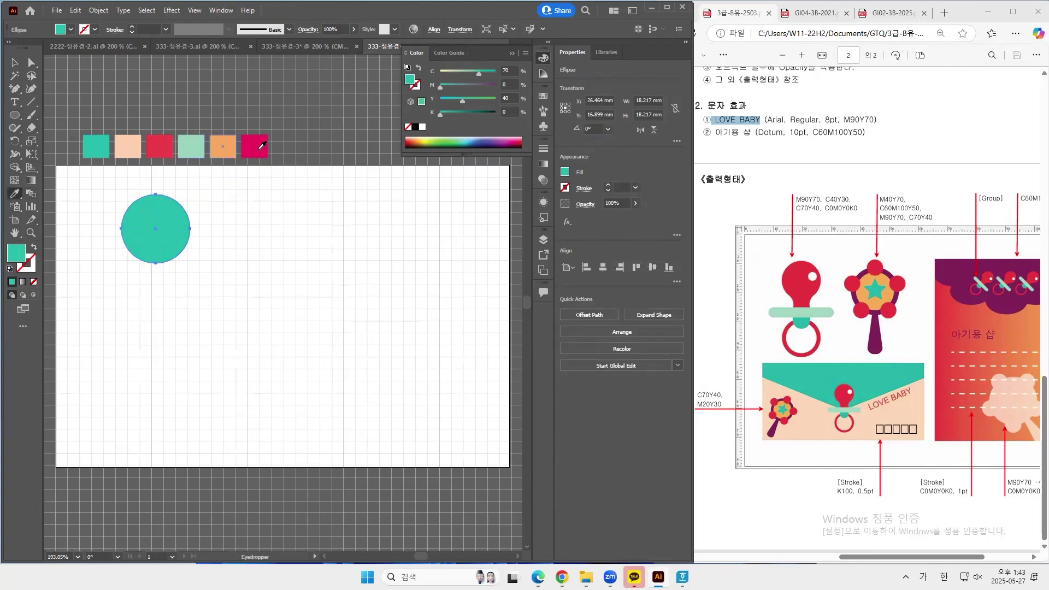
pyautogui.click(254, 147)
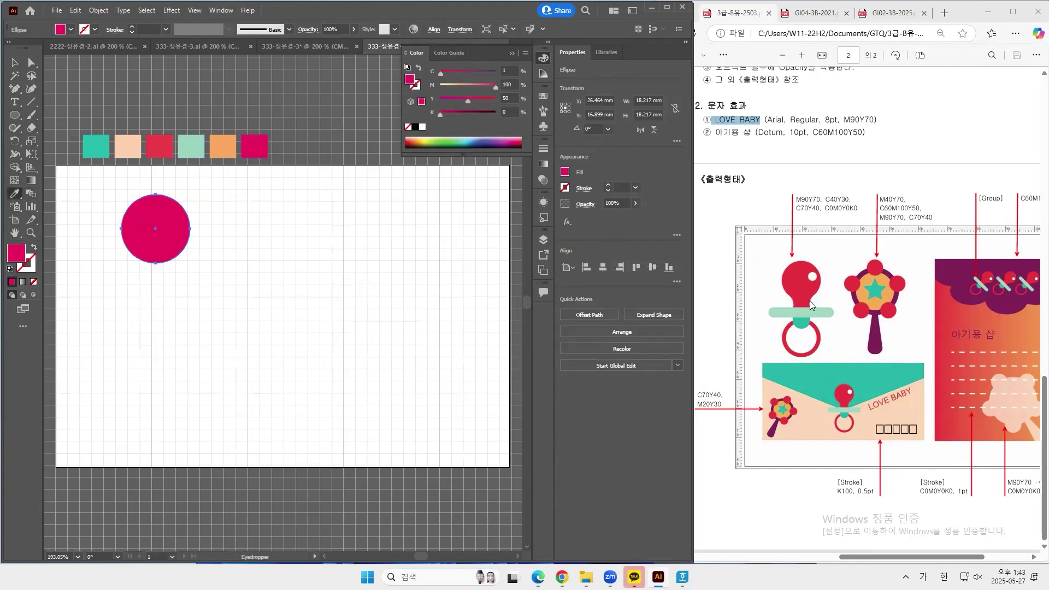
# - Draw a narrow vertical rectangle extending down from the circle's lower part as the pacifier neck, and select both shapes
pyautogui.moveTo(15, 115); pyautogui.dragTo(54, 114)
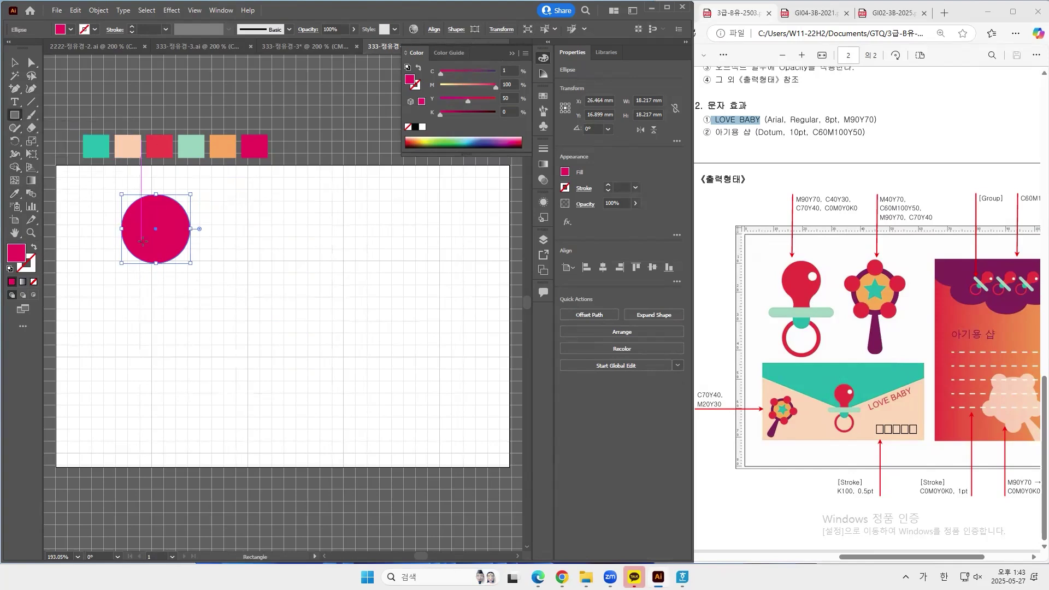
pyautogui.moveTo(148, 249); pyautogui.dragTo(170, 310)
pyautogui.click(15, 62)
pyautogui.moveTo(104, 198); pyautogui.dragTo(193, 317)
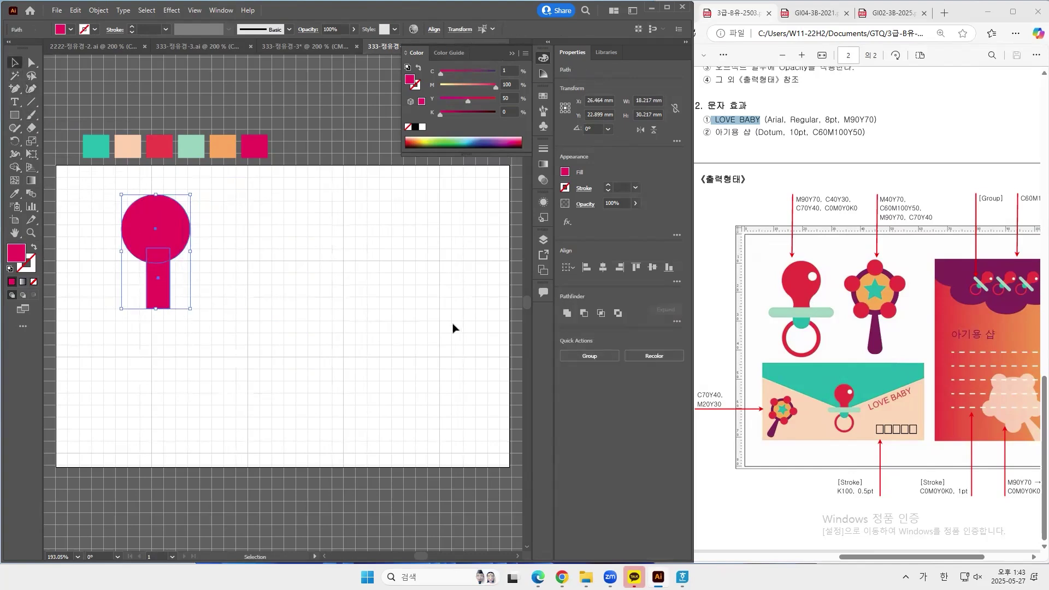
# - Centre the circle and neck horizontally on each other, and fully round the neck's two lower corners
pyautogui.click(602, 268)
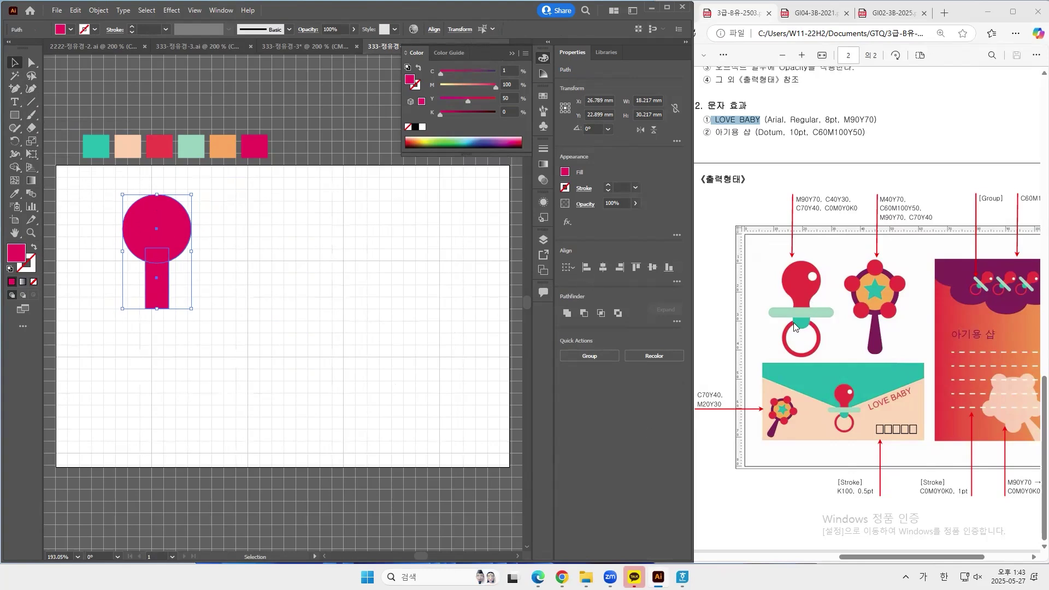
pyautogui.press('a')
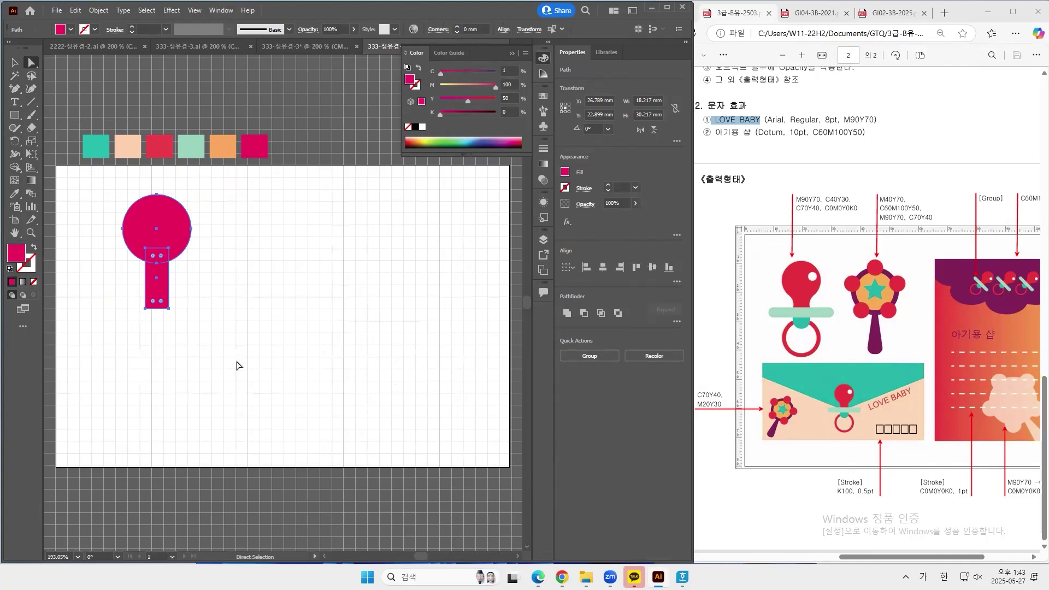
pyautogui.moveTo(180, 321); pyautogui.dragTo(158, 302)
pyautogui.press('v')
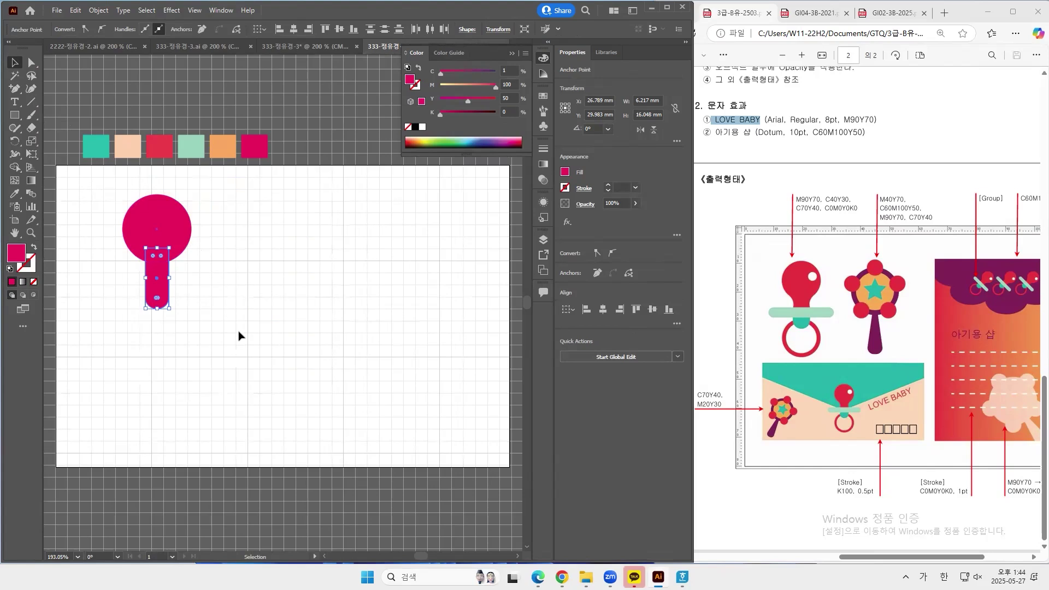
pyautogui.click(257, 310)
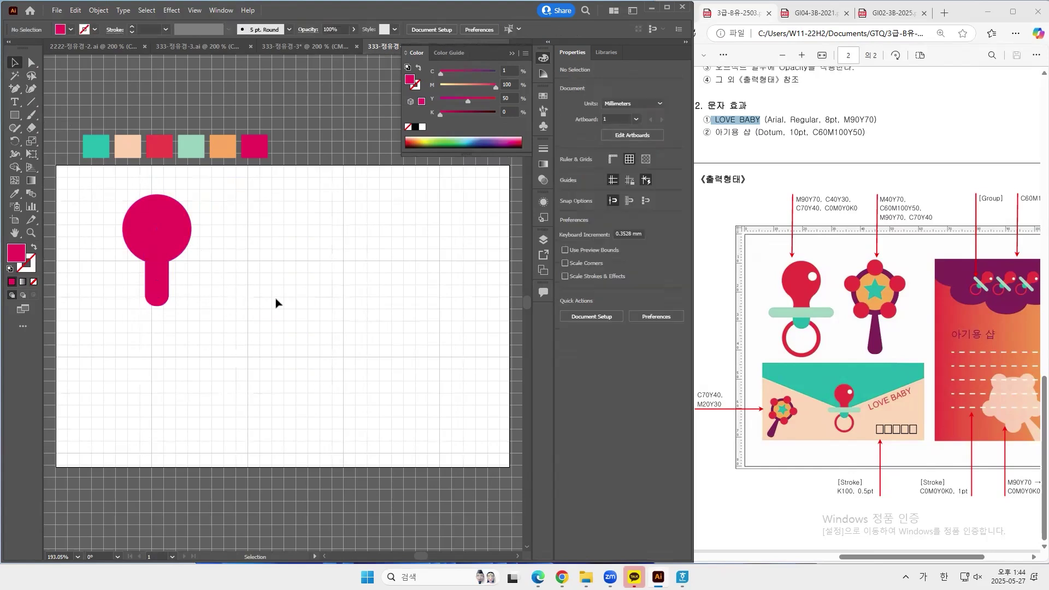
# - Unite the circle and the neck into a single shape
pyautogui.moveTo(109, 210); pyautogui.dragTo(186, 301)
pyautogui.click(565, 314)
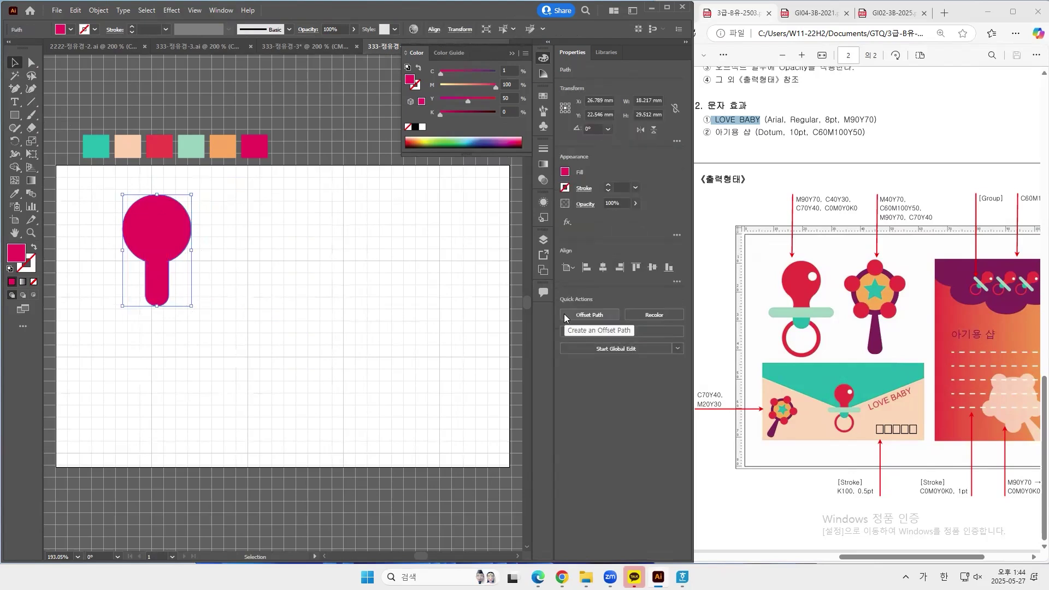
pyautogui.click(296, 295)
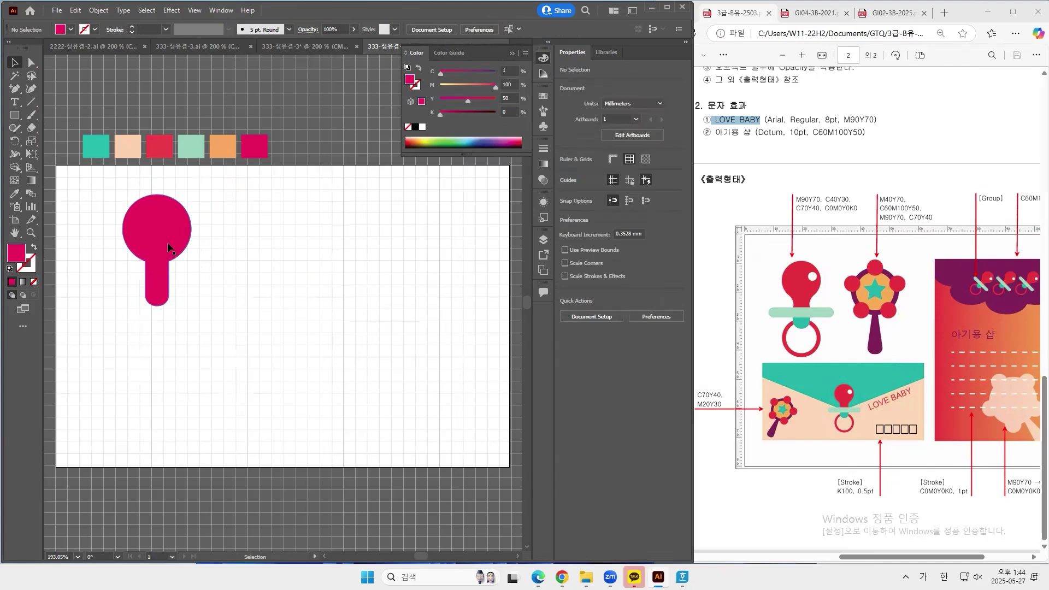
# - Round both inner corners where the neck meets the circle with a radius of about 3.7 mm
pyautogui.click(31, 62)
pyautogui.click(176, 272)
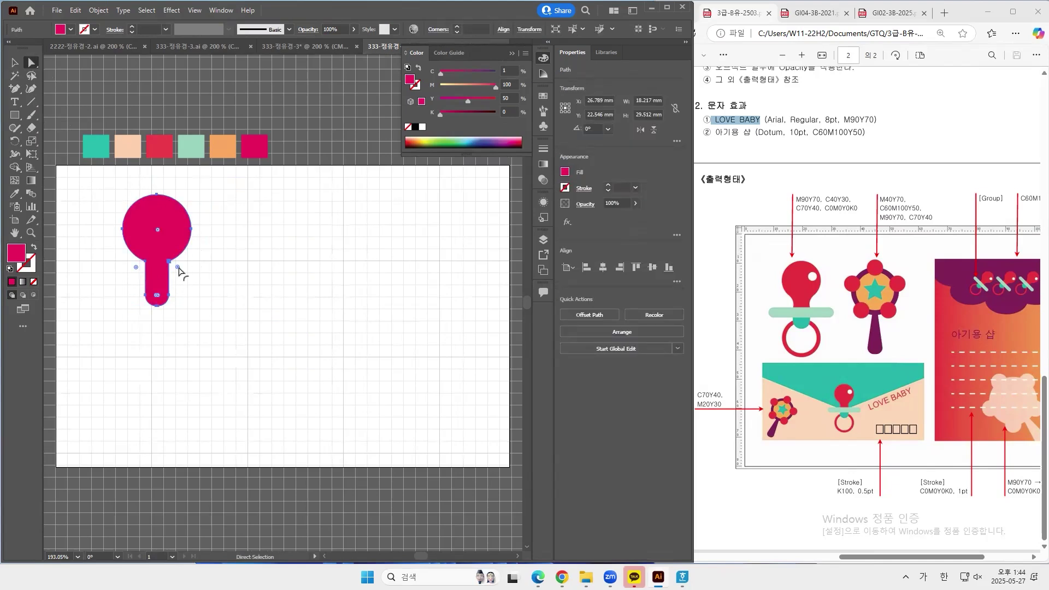
pyautogui.moveTo(190, 282); pyautogui.dragTo(167, 261)
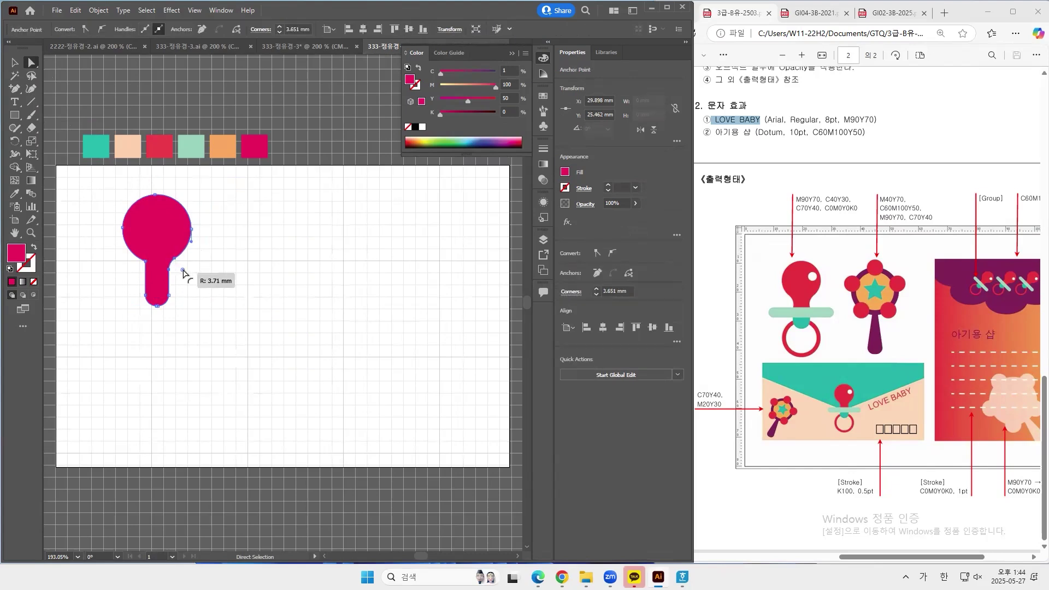
pyautogui.moveTo(183, 271); pyautogui.dragTo(185, 271)
pyautogui.moveTo(126, 252); pyautogui.dragTo(128, 276)
pyautogui.click(283, 304)
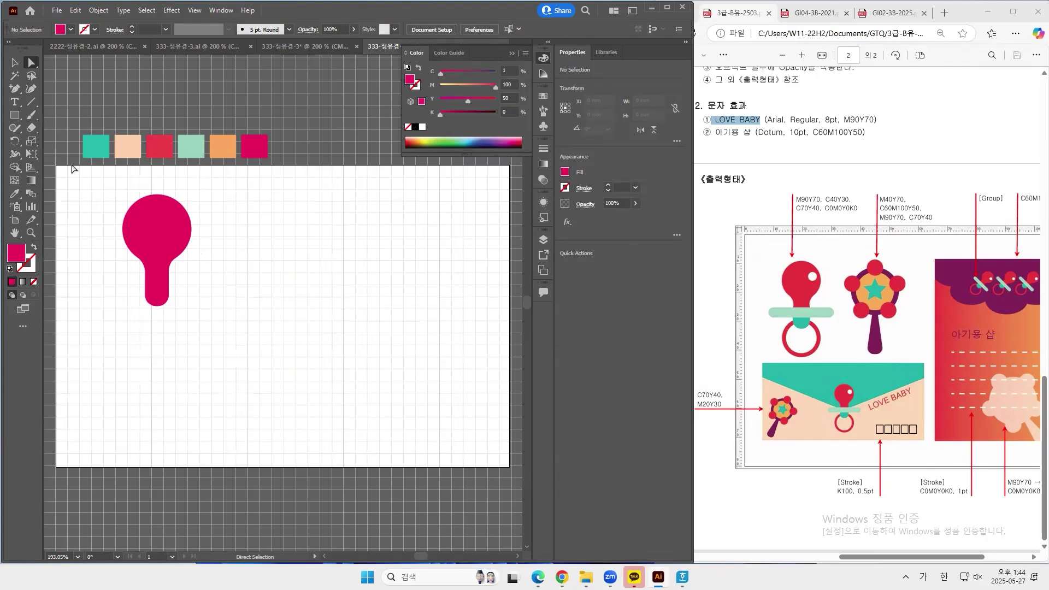
# - Draw a horizontal bar about 21.3 by 3.5 mm across the neck and centre it horizontally with the pacifier body
pyautogui.moveTo(15, 115); pyautogui.dragTo(49, 116)
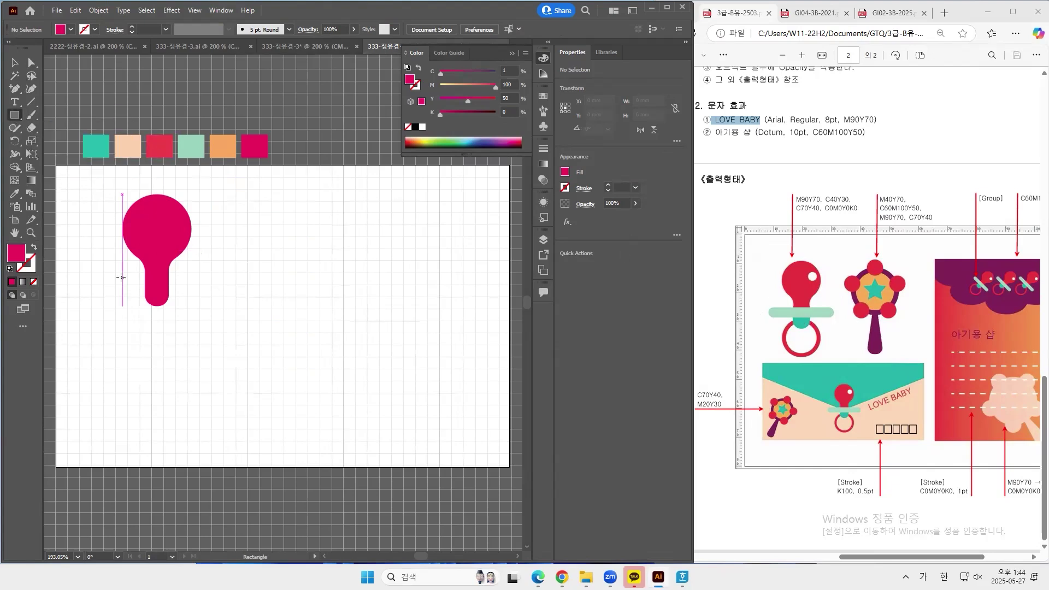
pyautogui.moveTo(118, 273); pyautogui.dragTo(197, 286)
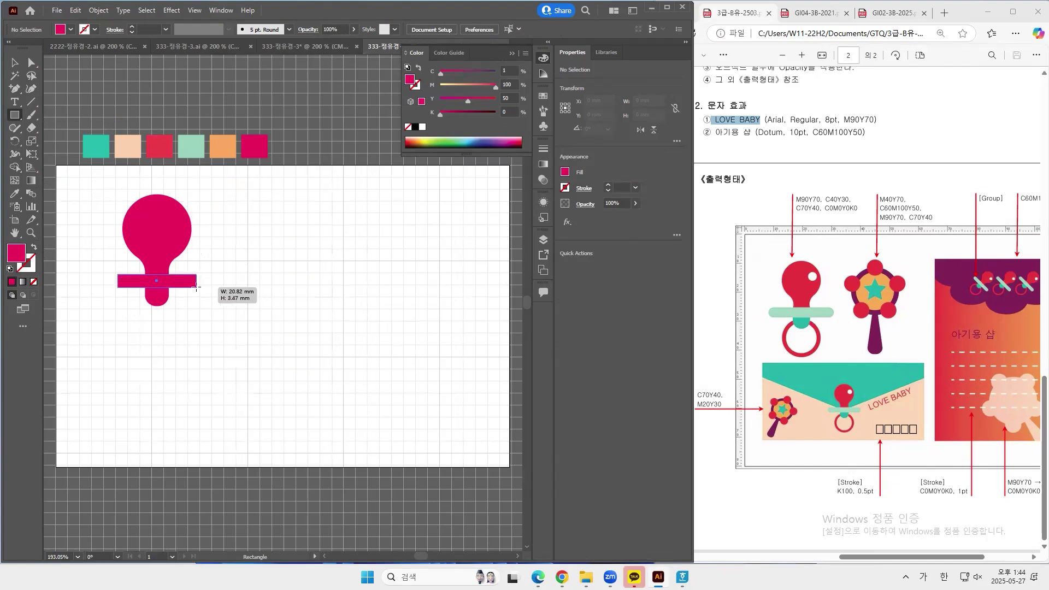
pyautogui.moveTo(196, 286); pyautogui.dragTo(197, 286)
pyautogui.press('v')
pyautogui.moveTo(105, 207); pyautogui.dragTo(192, 321)
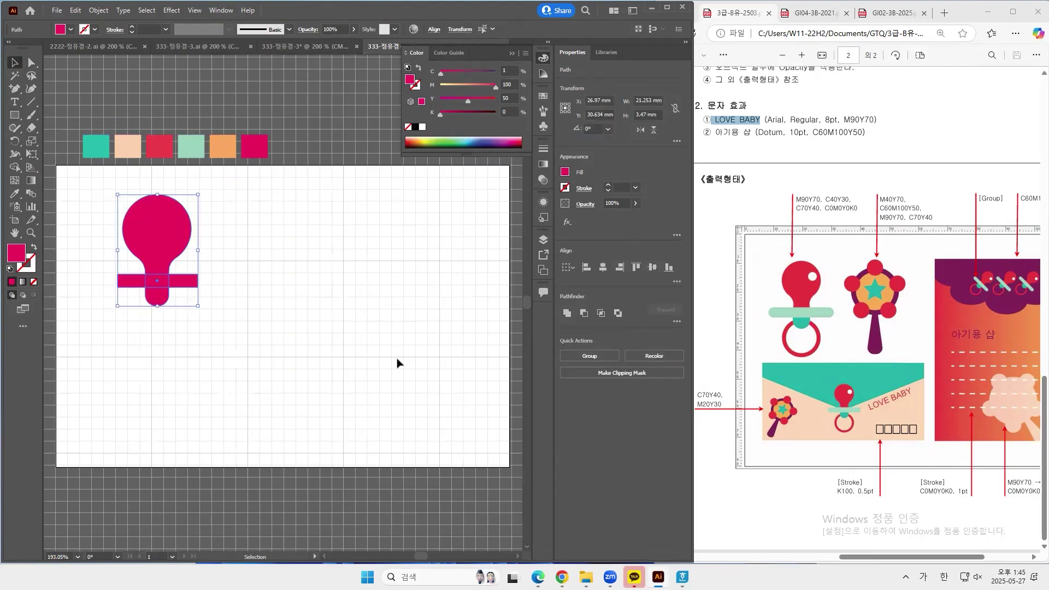
pyautogui.click(603, 267)
pyautogui.click(377, 264)
# - Fill the bar with the pale green swatch (C40 Y30) and fully round its ends
pyautogui.click(186, 281)
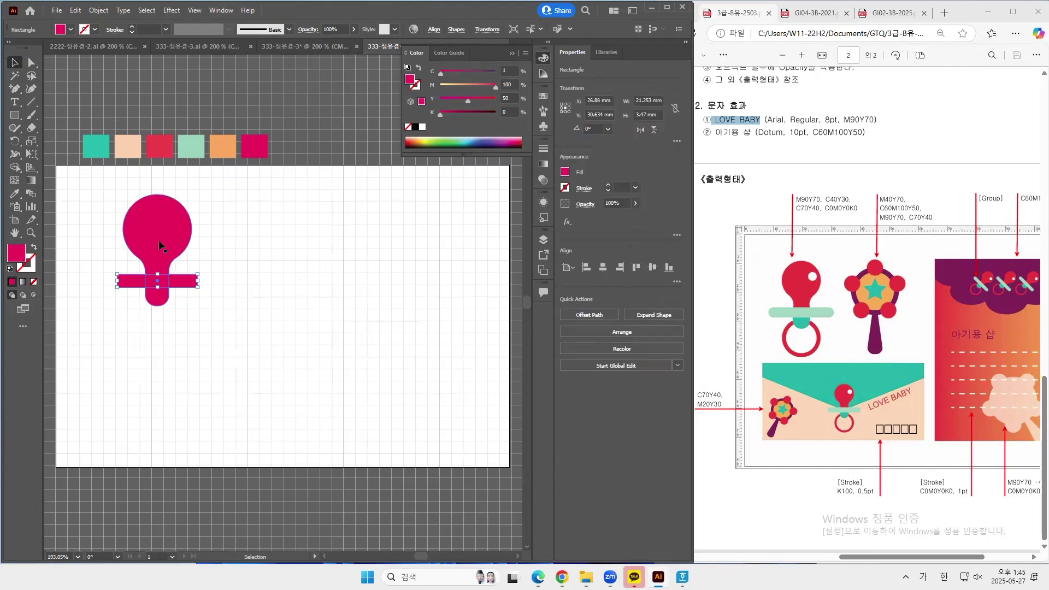
pyautogui.click(14, 194)
pyautogui.click(192, 147)
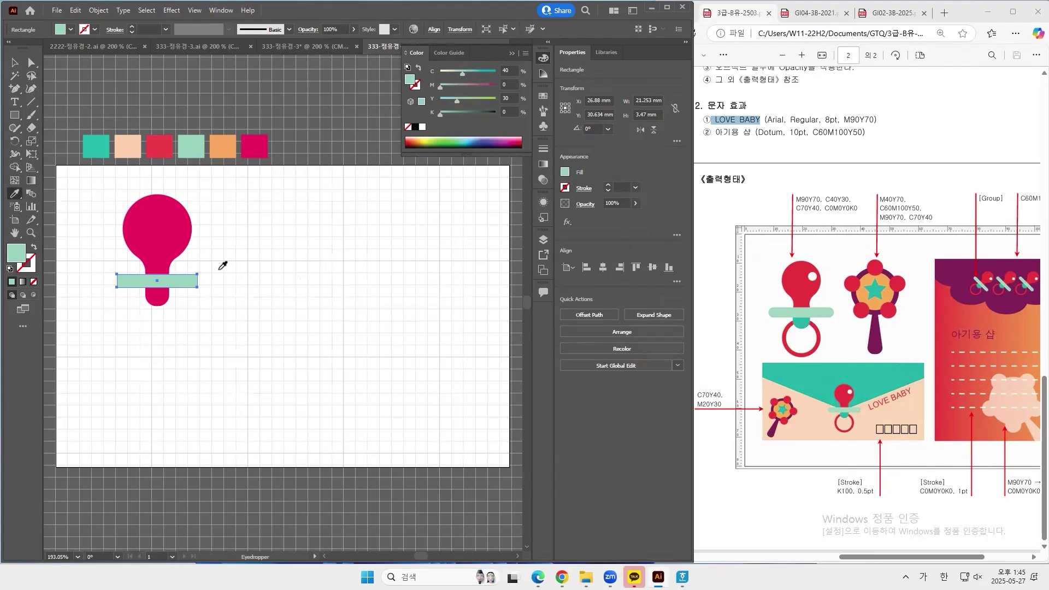
pyautogui.click(30, 63)
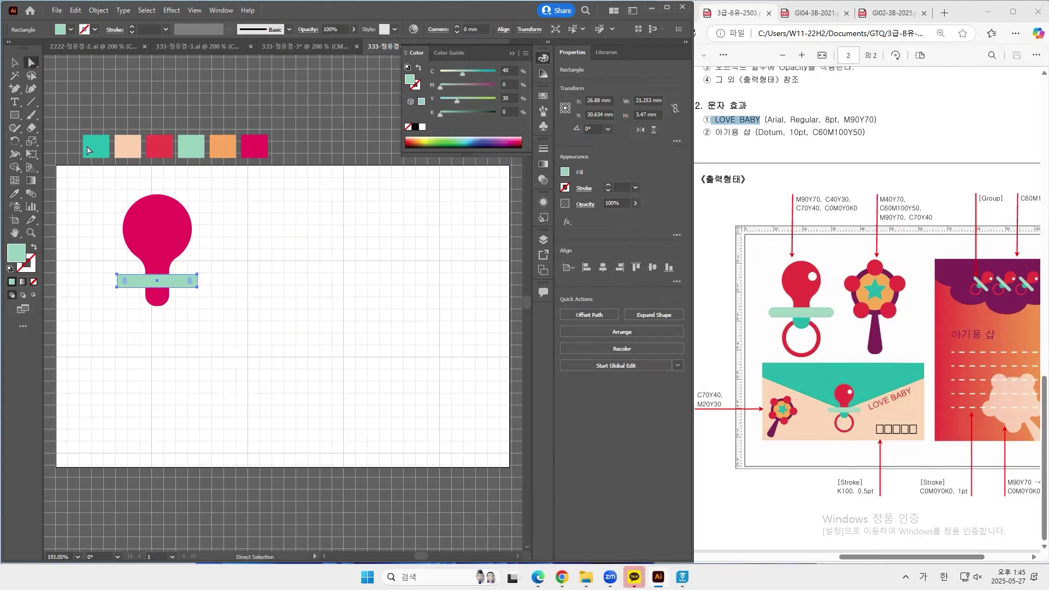
pyautogui.moveTo(190, 280); pyautogui.dragTo(186, 283)
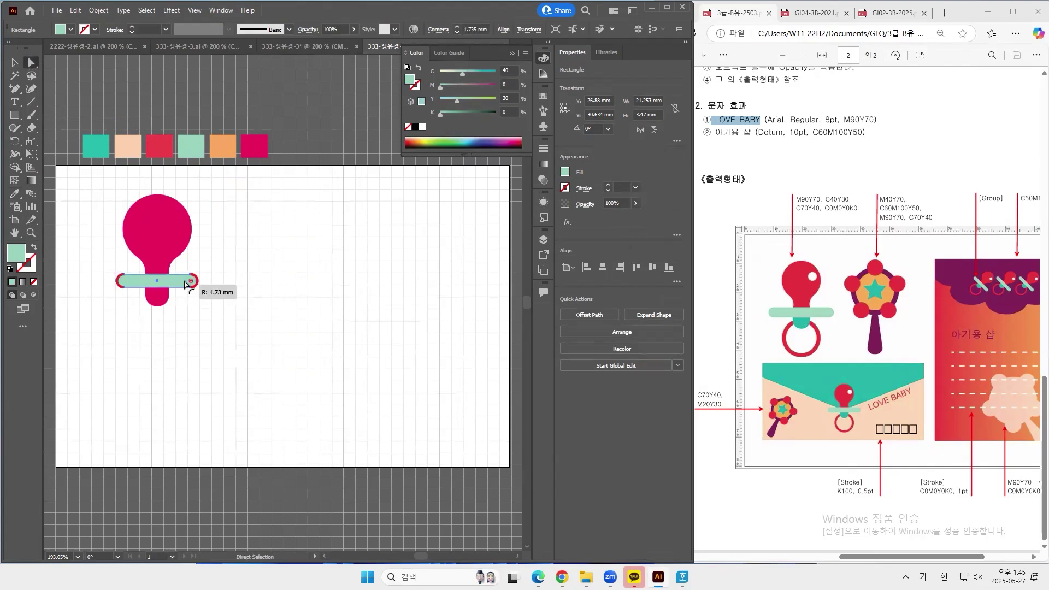
pyautogui.click(249, 293)
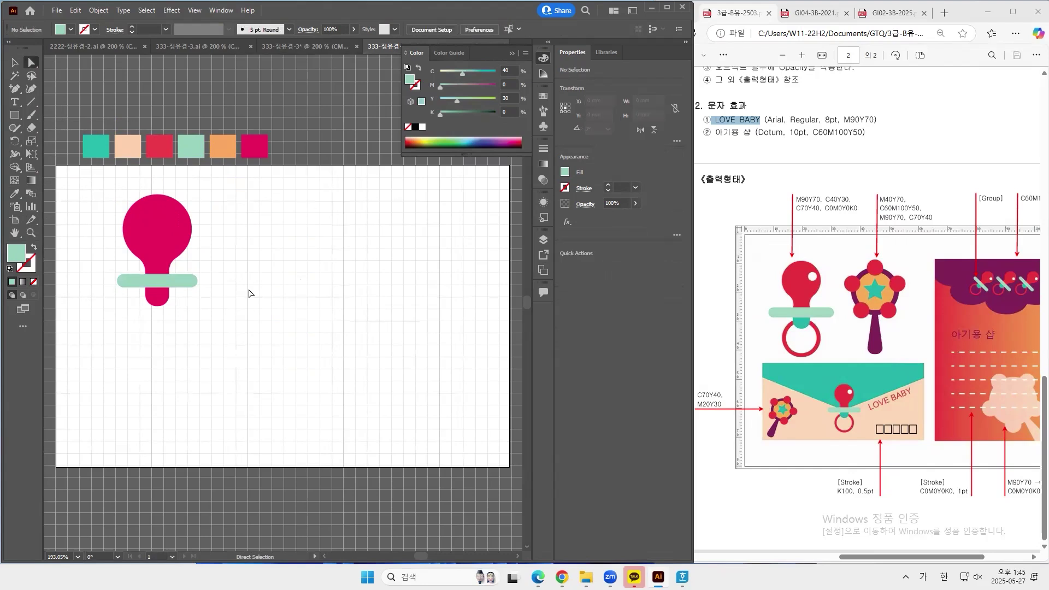
# - Nudge the pale green bar down by about 0.7 mm
pyautogui.click(169, 285)
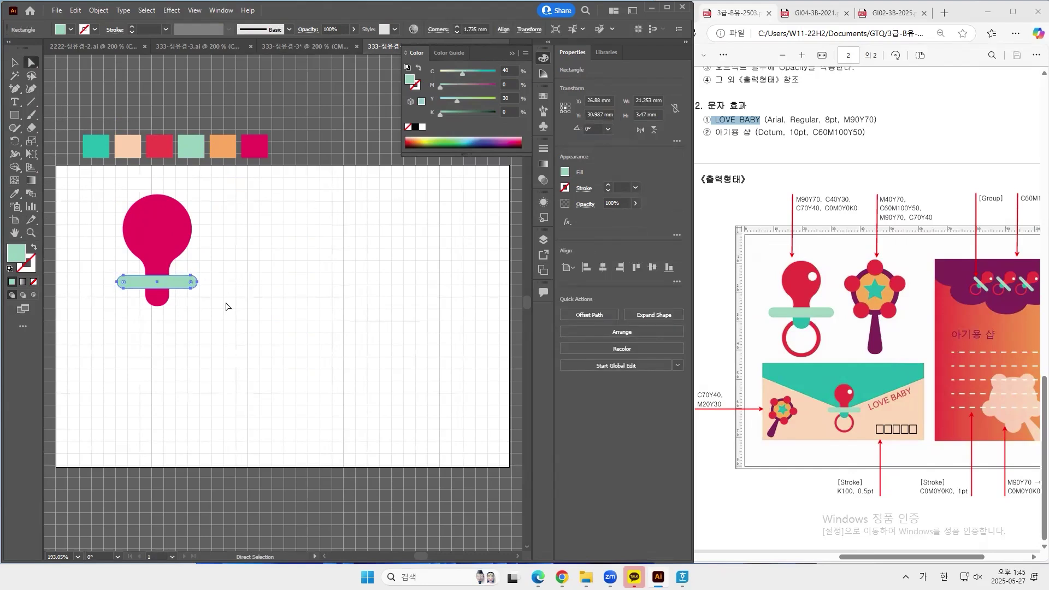
pyautogui.press('Down')
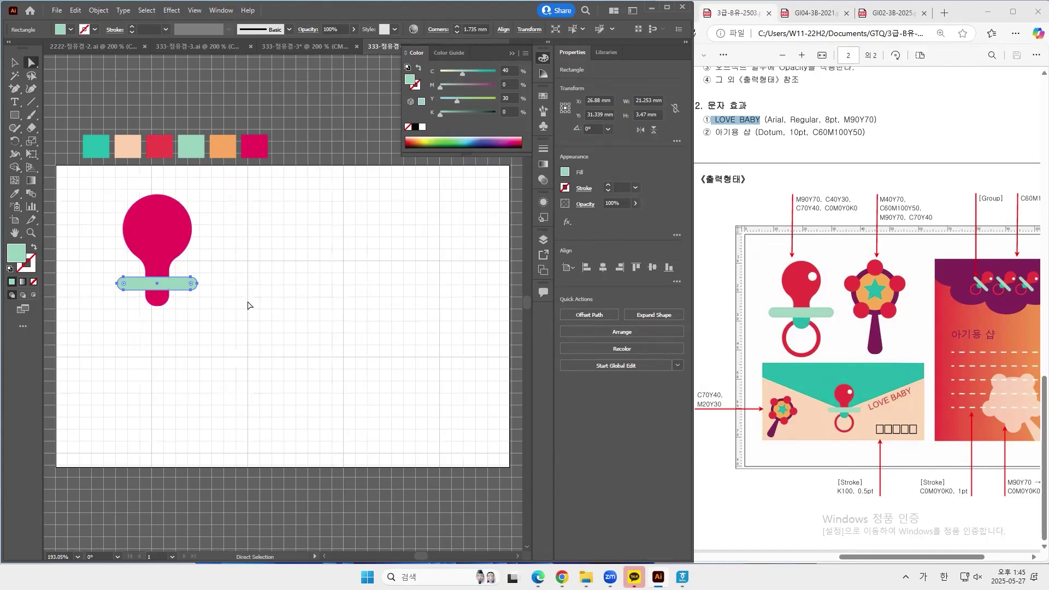
pyautogui.click(248, 305)
# - Divide the pacifier body and the bar along their overlaps with Pathfinder Divide
pyautogui.click(14, 62)
pyautogui.moveTo(99, 206); pyautogui.dragTo(225, 360)
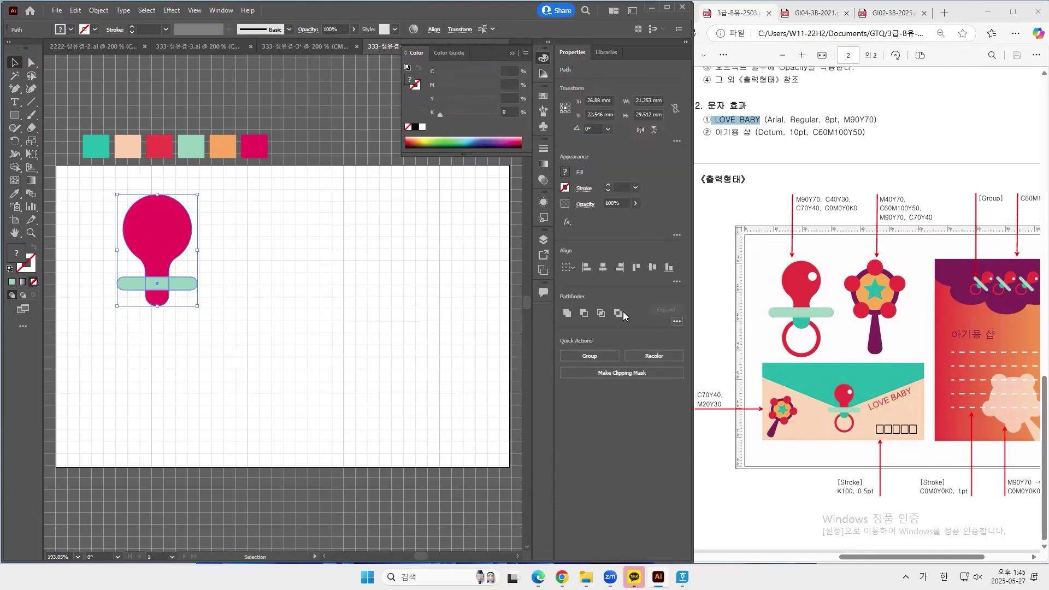
pyautogui.click(679, 322)
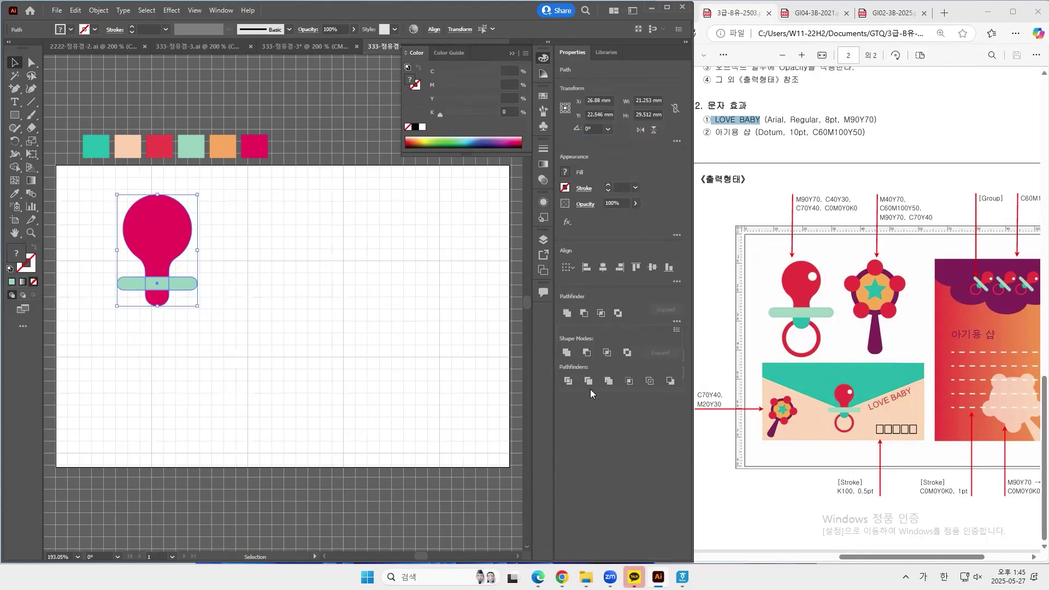
pyautogui.click(566, 382)
pyautogui.click(318, 299)
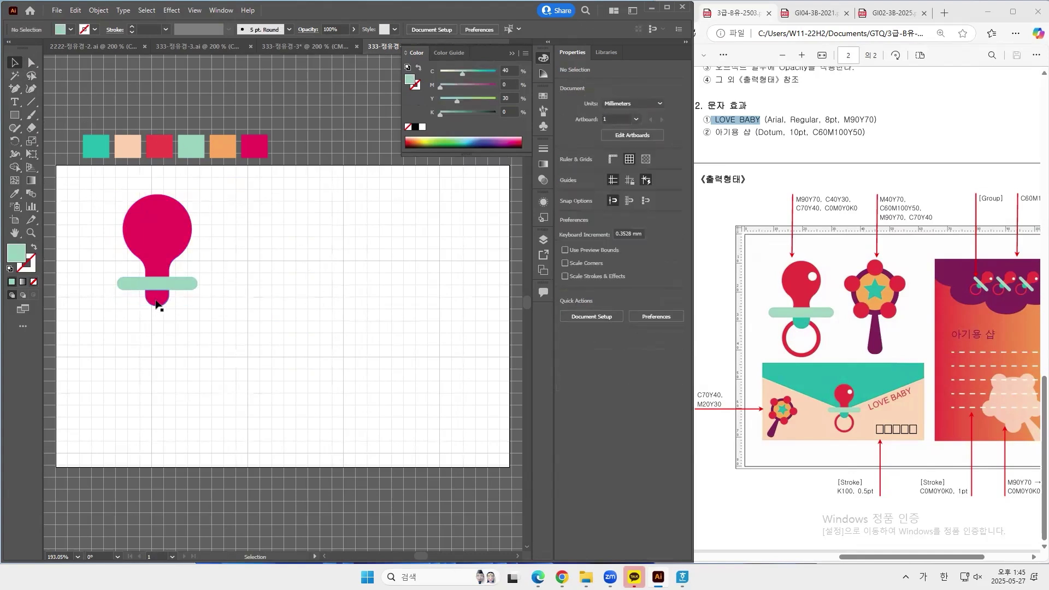
# - Fill the divided neck tip below the bar with the teal swatch's colour (C70 Y40)
pyautogui.click(158, 302)
pyautogui.click(211, 323)
pyautogui.click(32, 63)
pyautogui.click(154, 298)
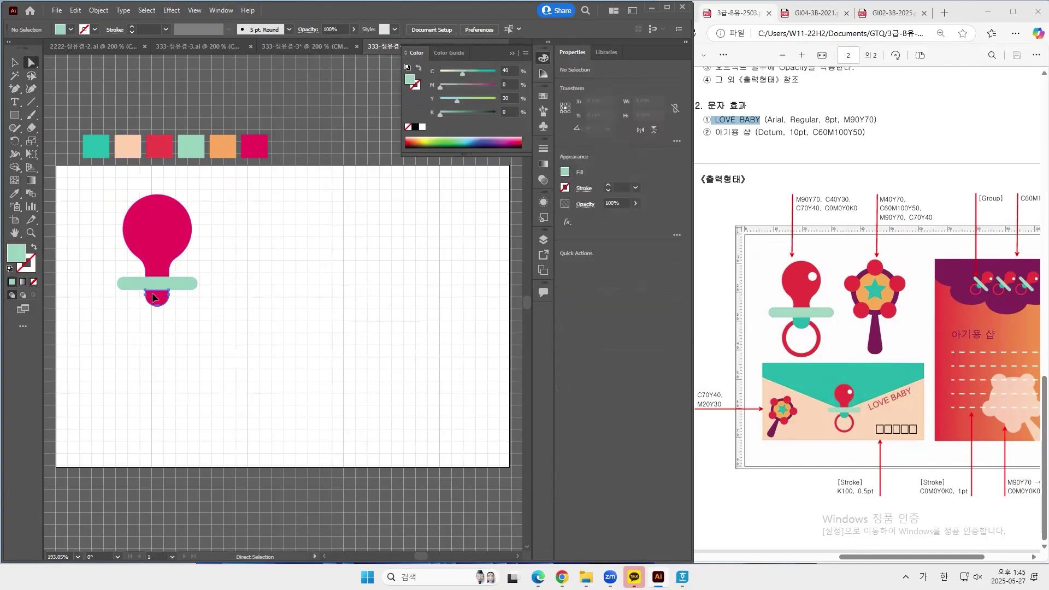
pyautogui.click(15, 194)
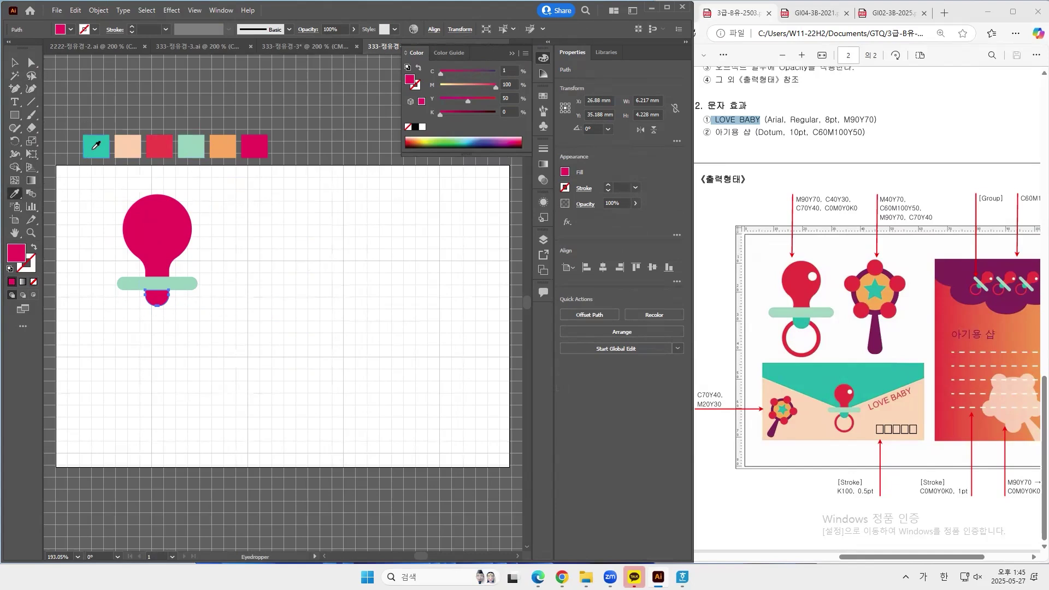
pyautogui.click(91, 151)
pyautogui.click(14, 63)
pyautogui.click(275, 298)
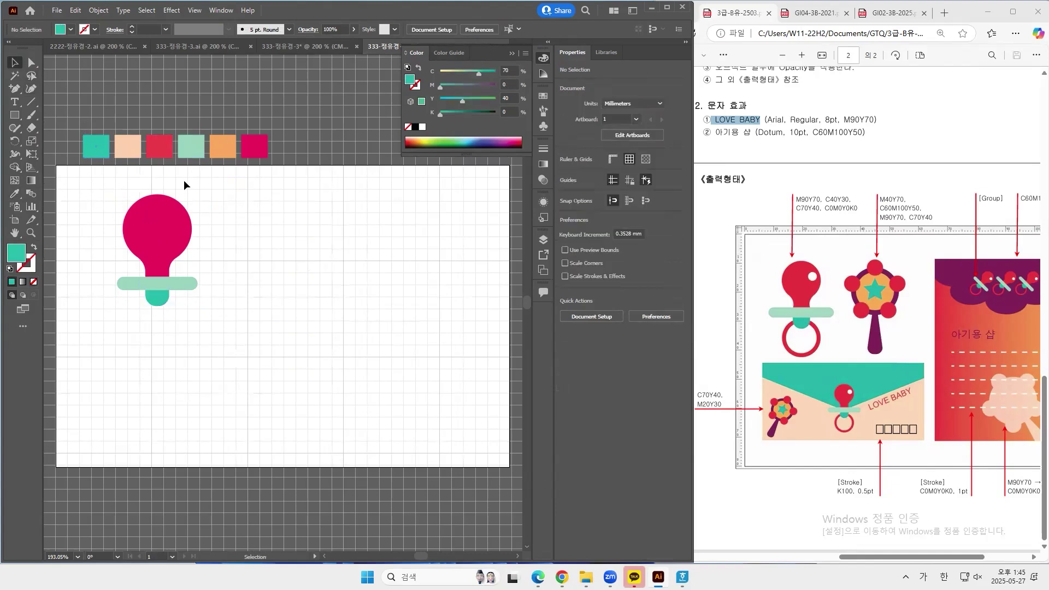
# - Add a white highlight circle about 4.4 mm across on the upper right of the pacifier head, nudging it up and right
pyautogui.moveTo(15, 115); pyautogui.dragTo(61, 140)
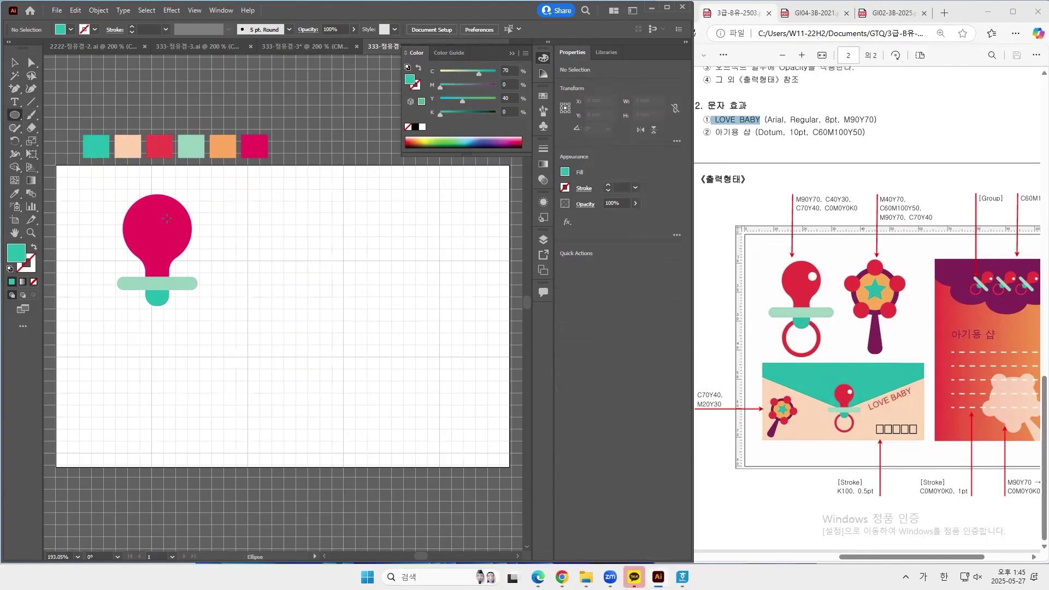
pyautogui.moveTo(167, 219); pyautogui.dragTo(182, 228)
pyautogui.click(19, 191)
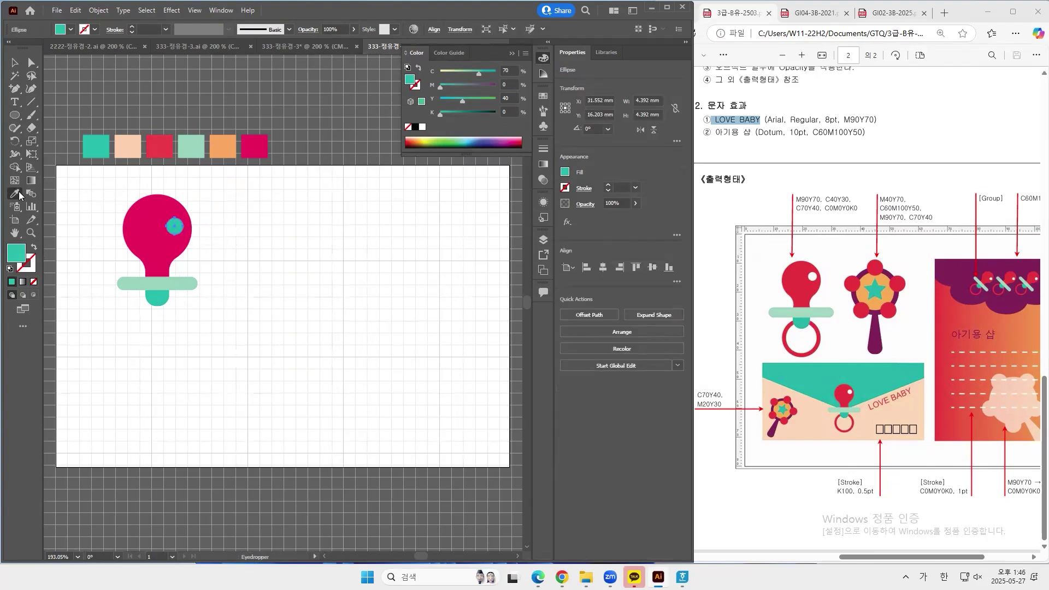
pyautogui.click(423, 128)
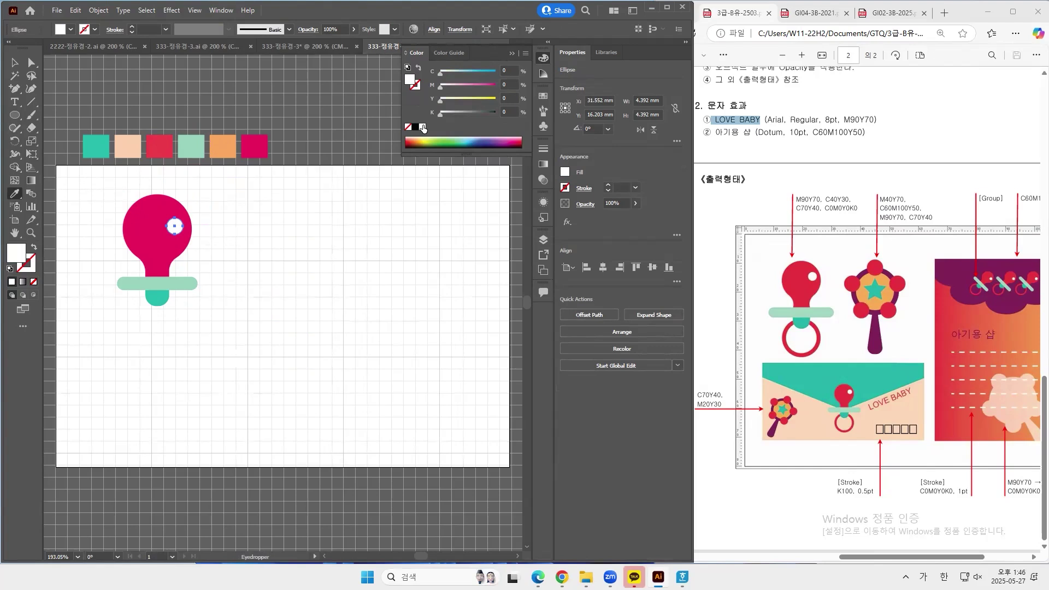
pyautogui.press('Right')
pyautogui.press('Up')
pyautogui.press('Up')
pyautogui.press('v')
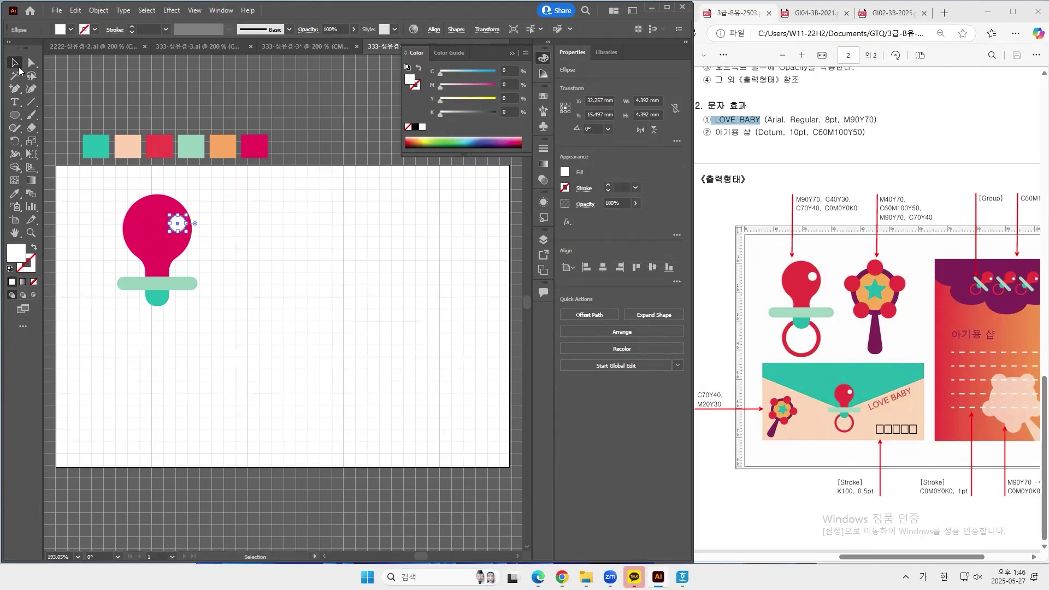
pyautogui.click(238, 218)
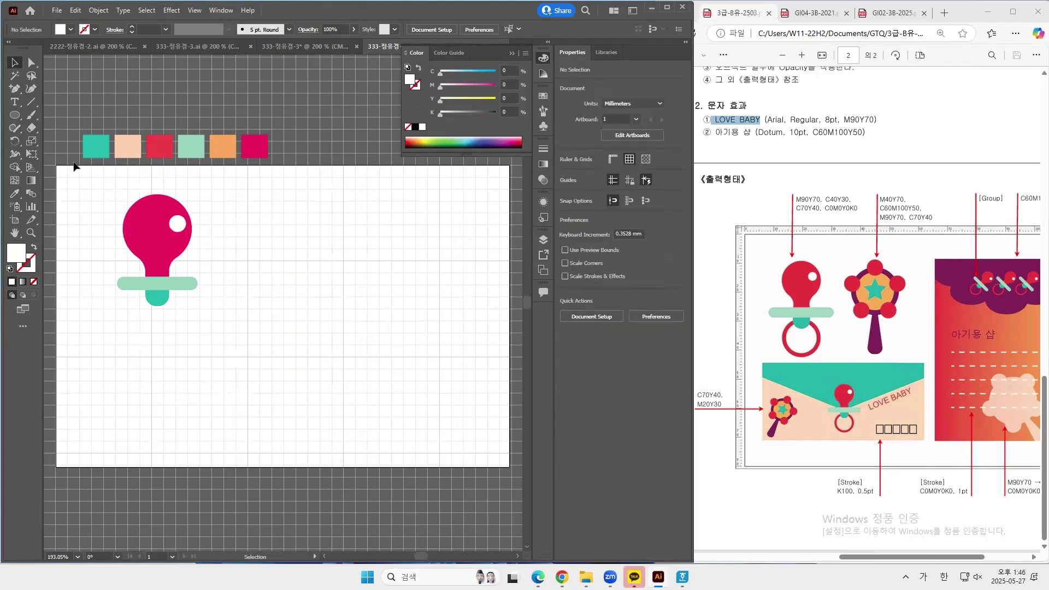
# - Draw a circle about 18.8 mm across centred below the neck tip and fill it with the red swatch (M90 Y70)
pyautogui.click(14, 113)
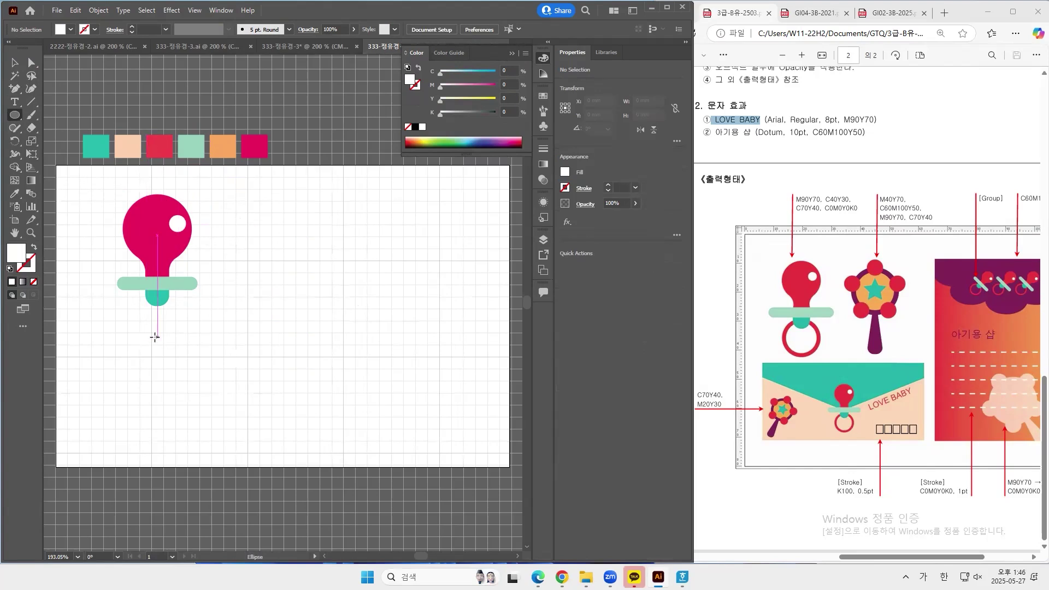
pyautogui.moveTo(155, 336); pyautogui.dragTo(173, 373)
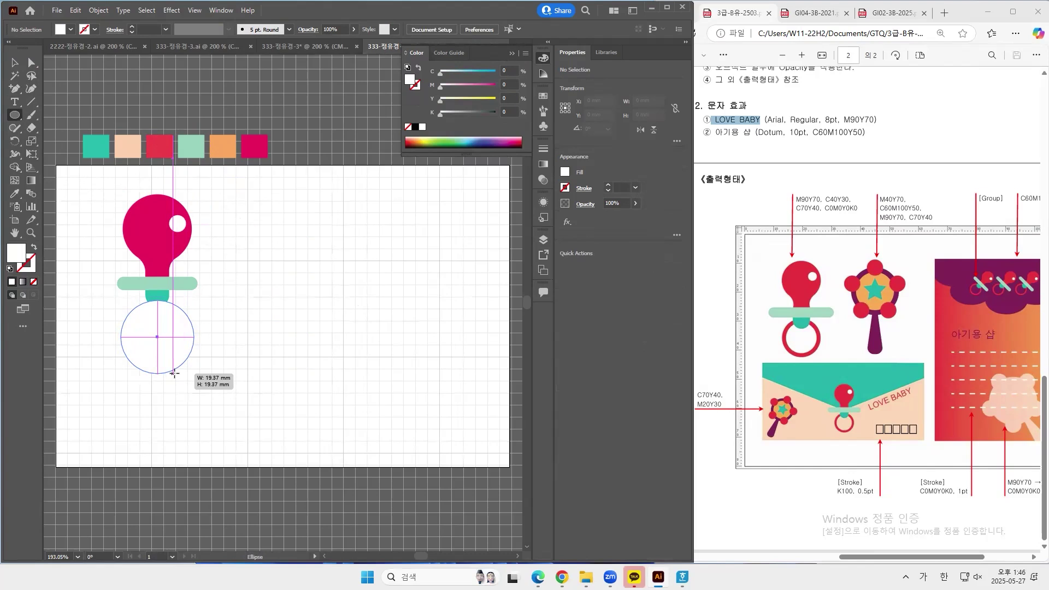
pyautogui.moveTo(174, 373); pyautogui.dragTo(171, 372)
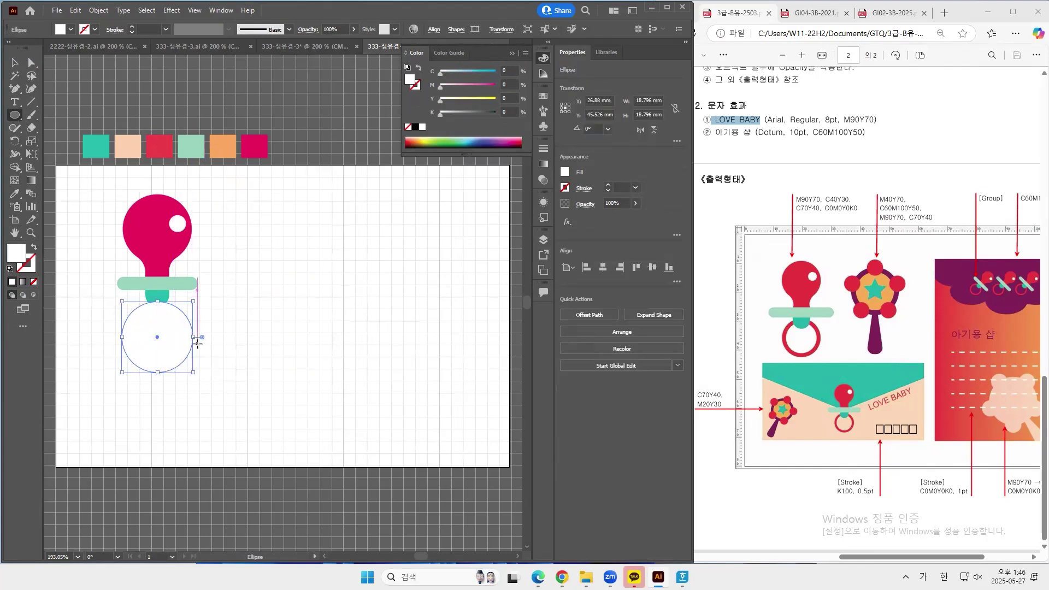
pyautogui.click(15, 193)
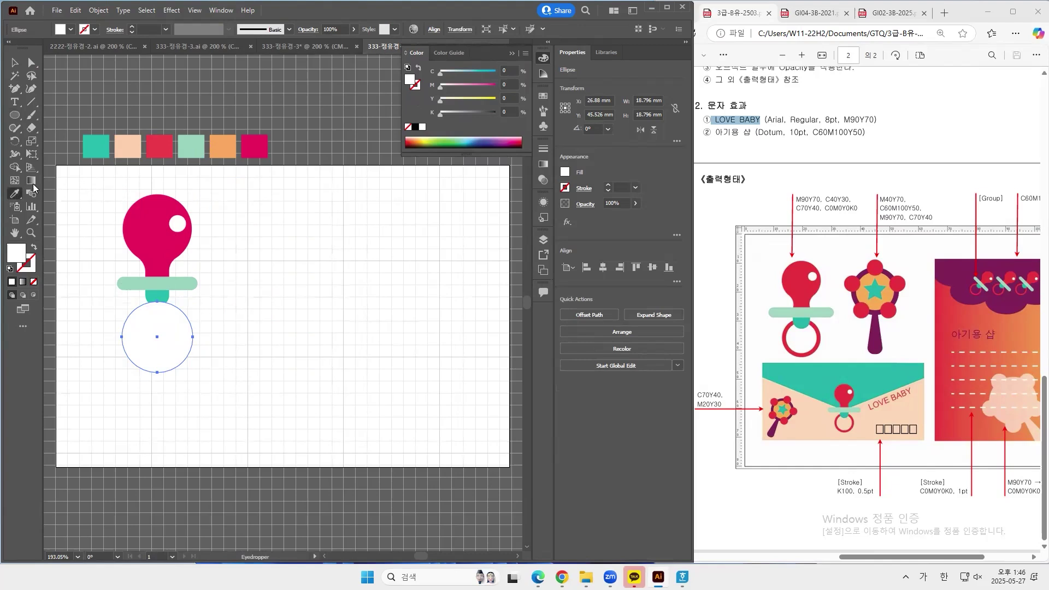
pyautogui.click(161, 146)
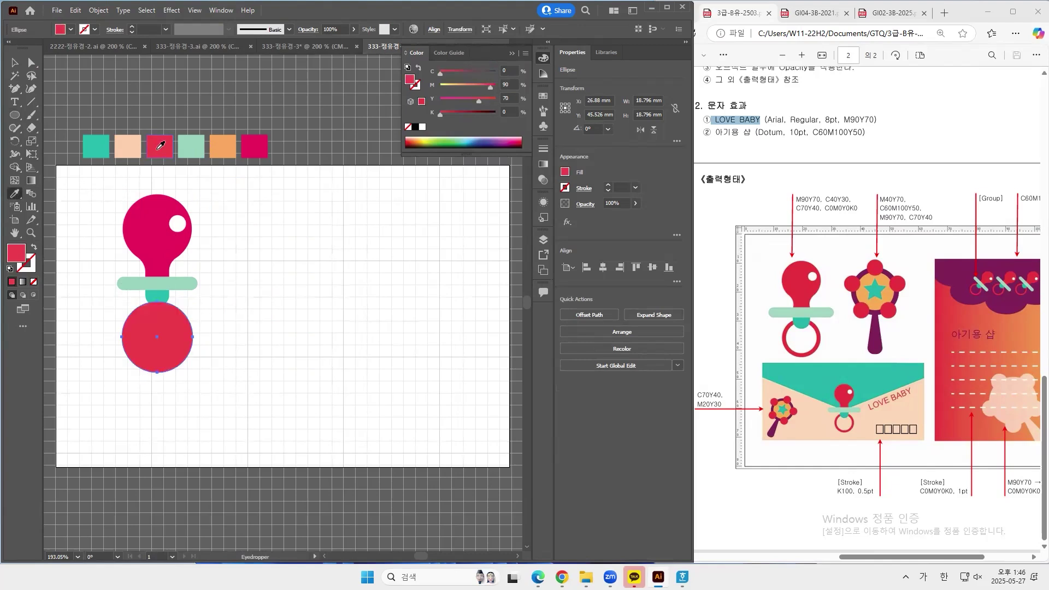
# - Nudge the red circle below the bar upwards so it overlaps more of the teal neck tip
pyautogui.press('Up')
pyautogui.press('Up')
pyautogui.press('Up')
pyautogui.press('Up')
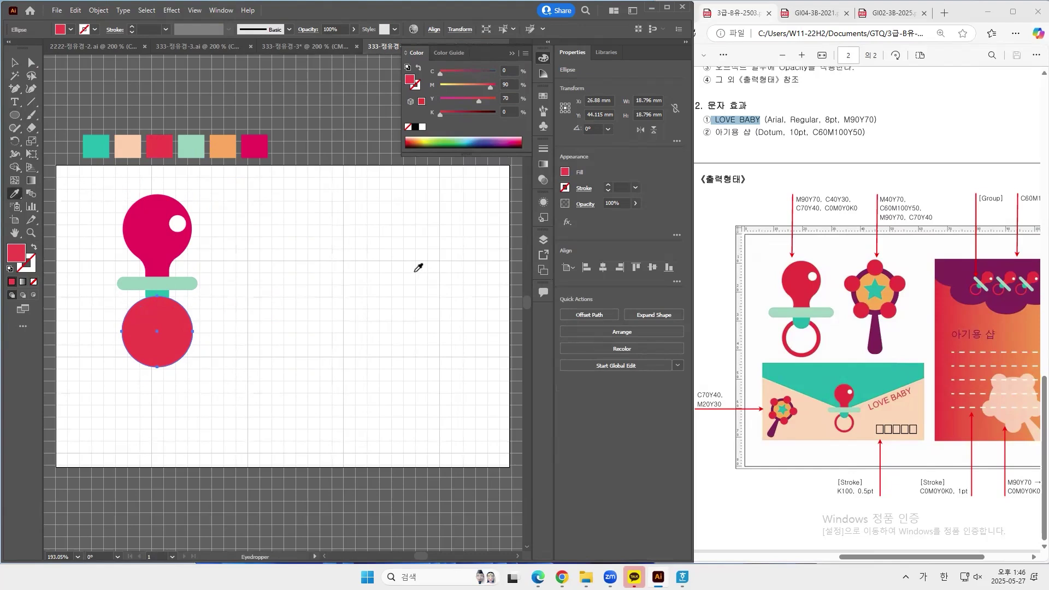
# - Make a concentric copy of the red circle scaled uniformly to 85%
pyautogui.doubleClick(31, 142)
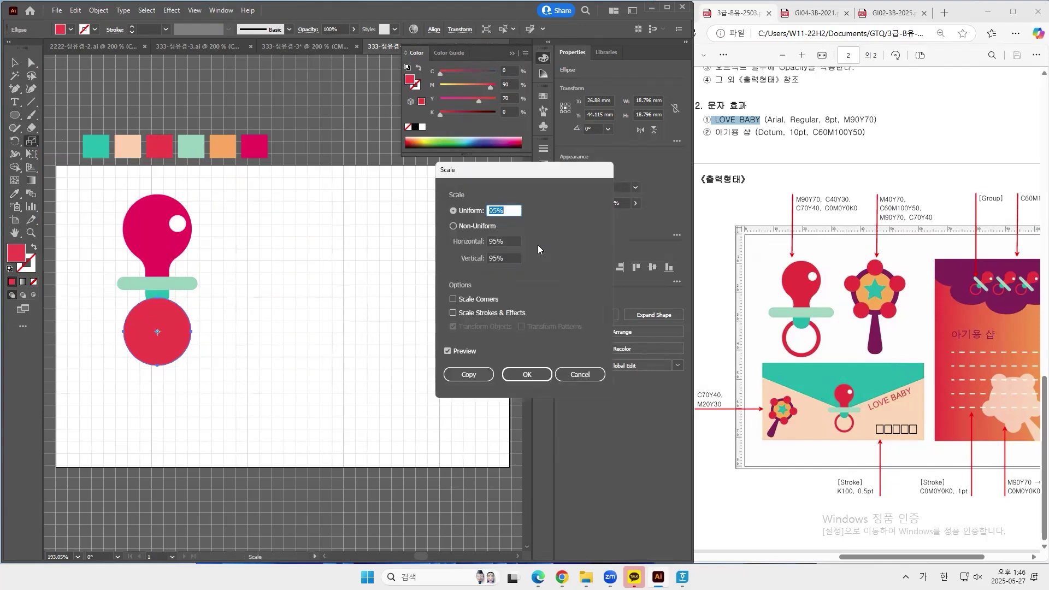
pyautogui.write('80')
pyautogui.click(470, 350)
pyautogui.click(469, 350)
pyautogui.click(495, 210)
pyautogui.write('85')
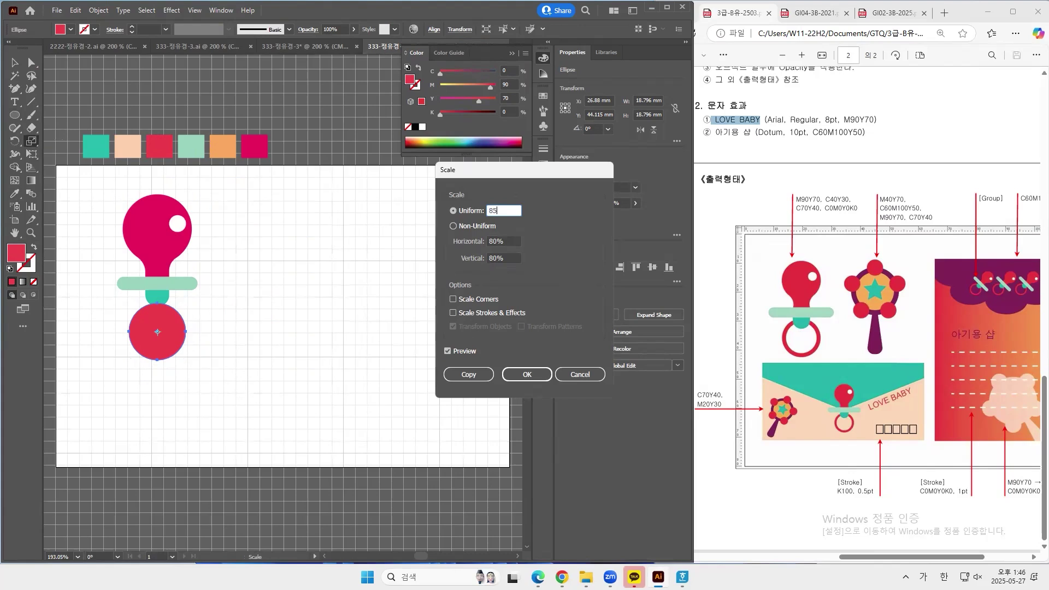
pyautogui.click(482, 374)
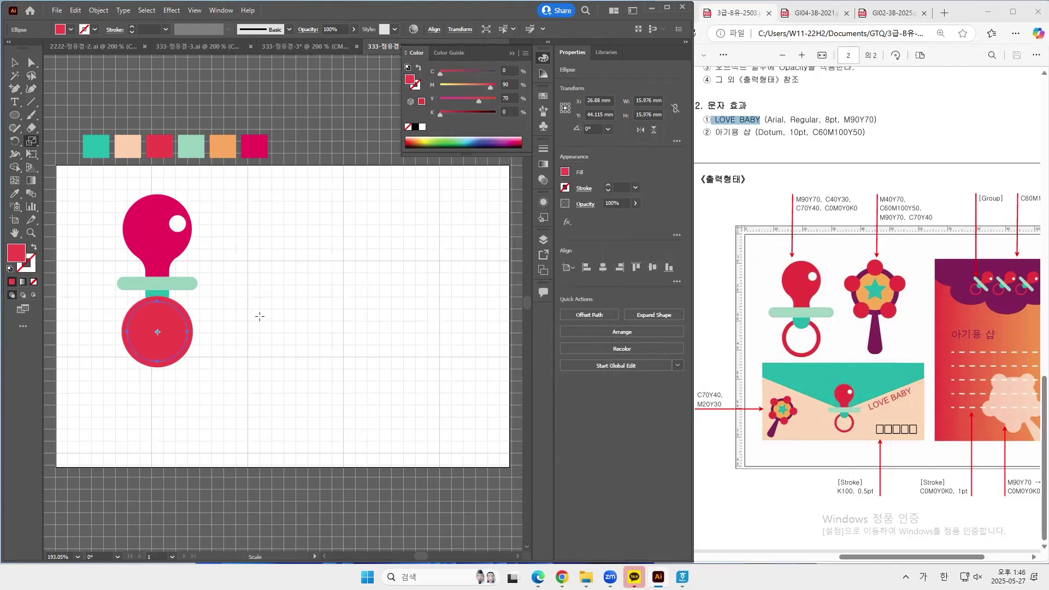
# - Subtract the smaller red circle from the larger one to form the pacifier's ring
pyautogui.click(15, 62)
pyautogui.moveTo(210, 407); pyautogui.dragTo(165, 342)
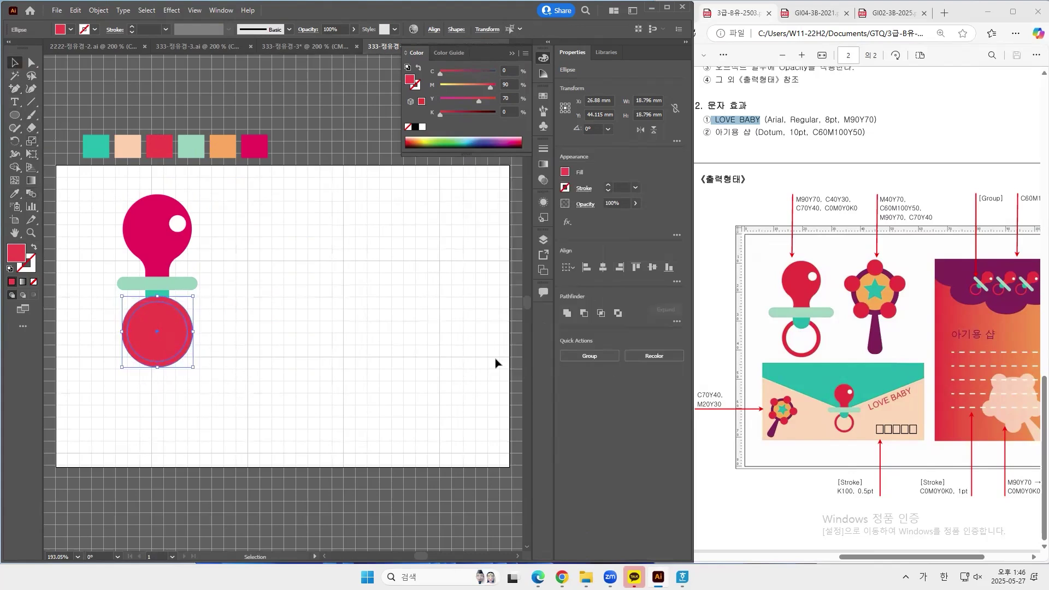
pyautogui.click(584, 313)
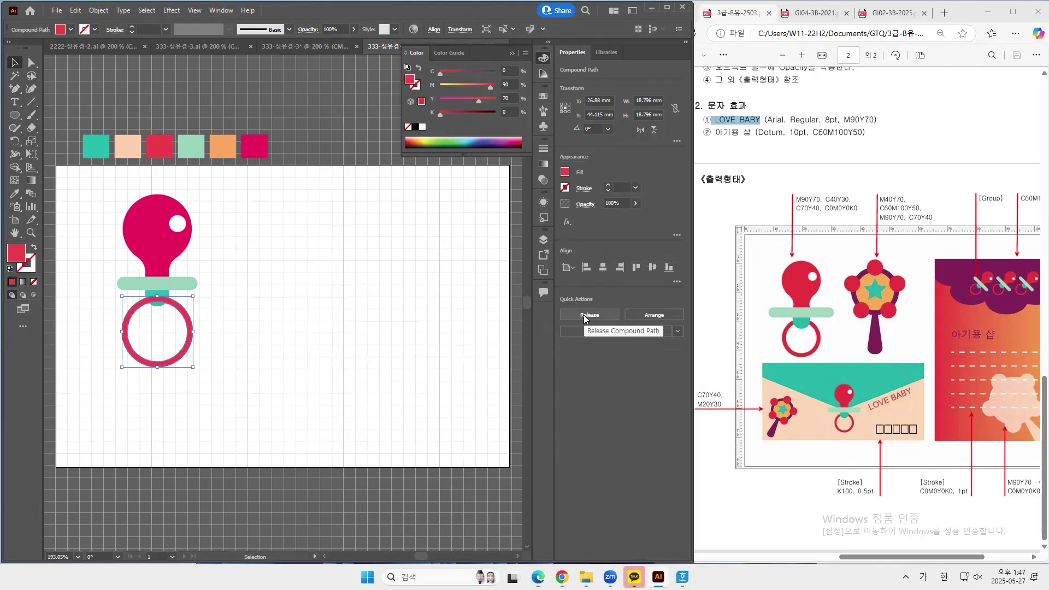
# - Send the red ring to the back, behind the teal neck tip
pyautogui.rightClick(183, 356)
pyautogui.moveTo(230, 298)
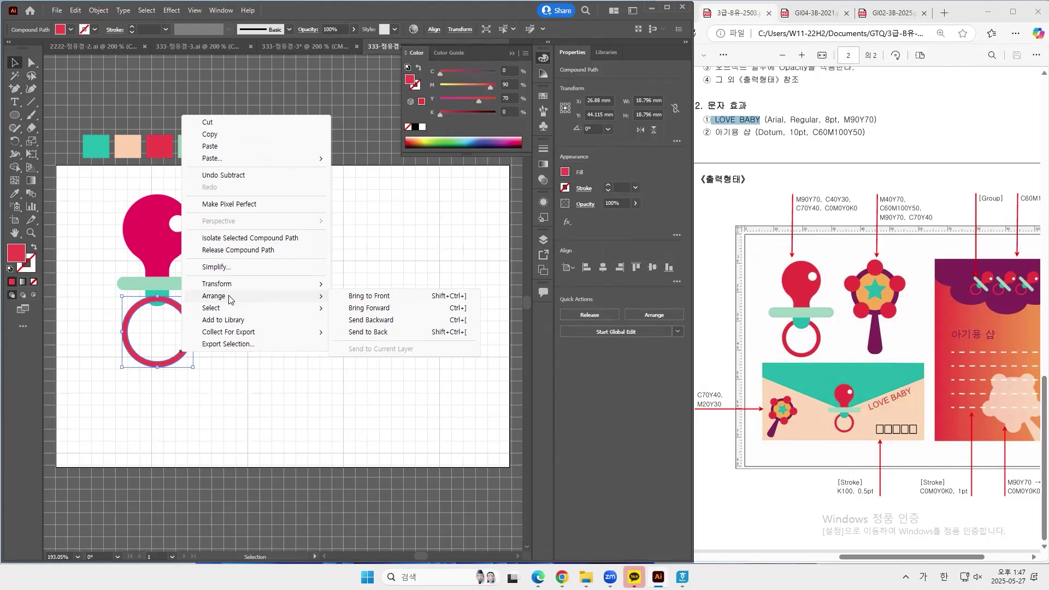
pyautogui.click(385, 334)
pyautogui.click(280, 327)
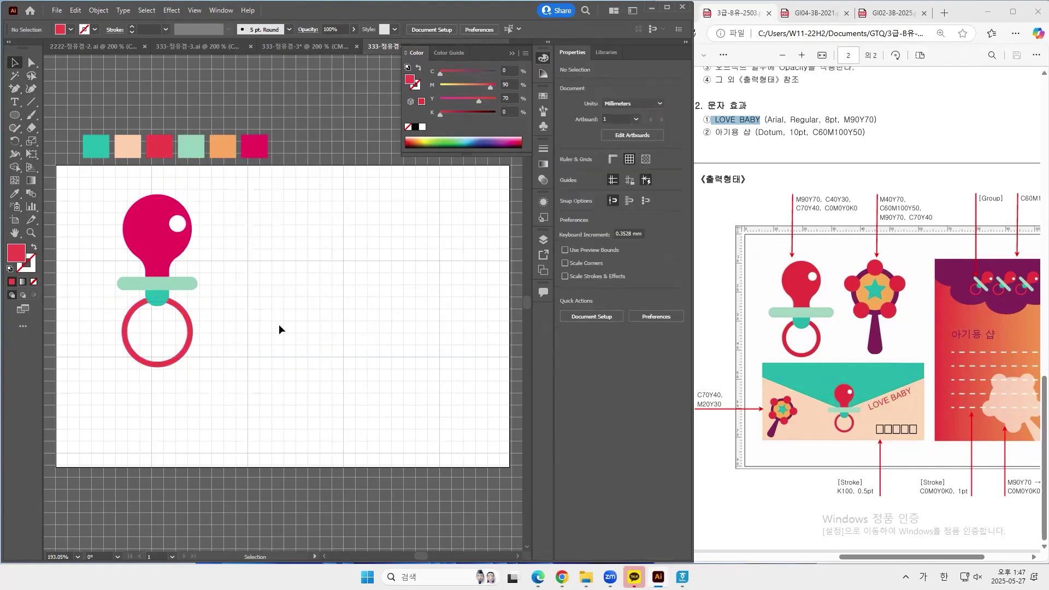
# - Shrink the ring about its centre to about 17 mm across and nudge it up against the neck tip
pyautogui.click(183, 356)
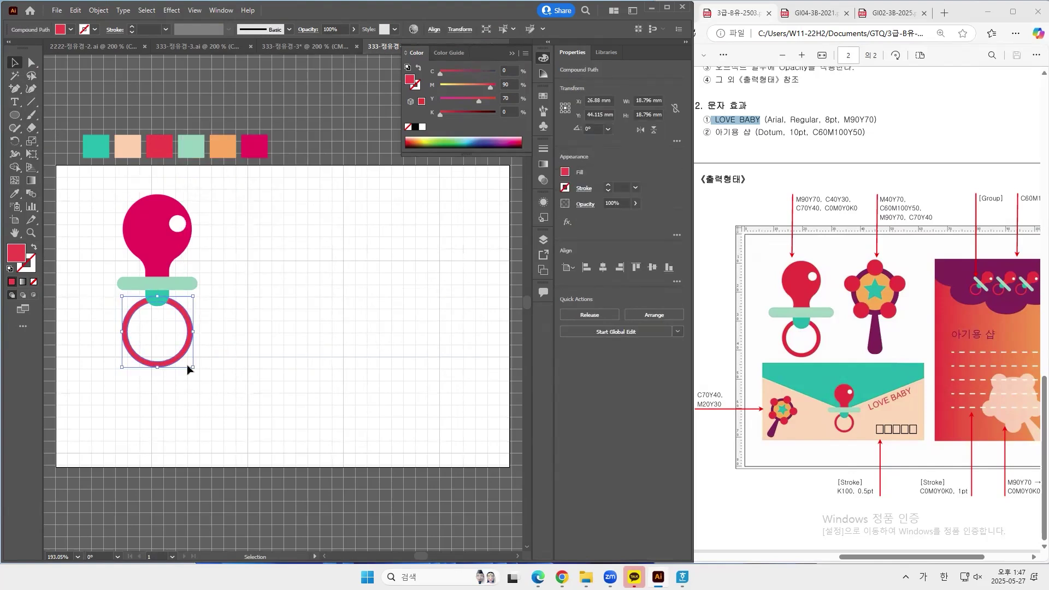
pyautogui.moveTo(194, 367)
pyautogui.mouseDown()
pyautogui.moveTo(205, 359)
pyautogui.moveTo(190, 363)
pyautogui.mouseUp()
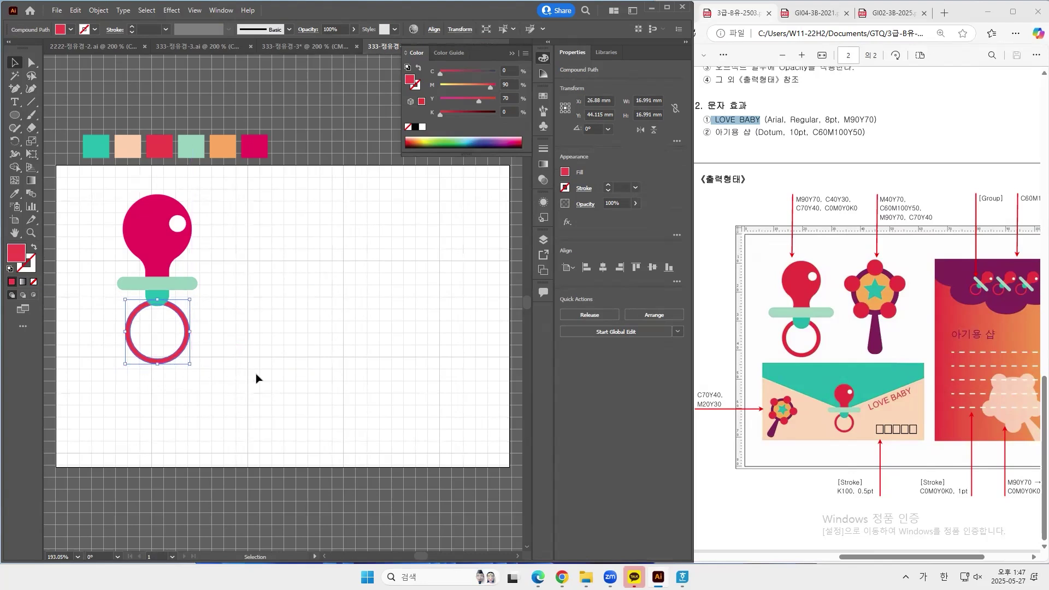
pyautogui.press('Up')
pyautogui.press('Up')
pyautogui.press('Up')
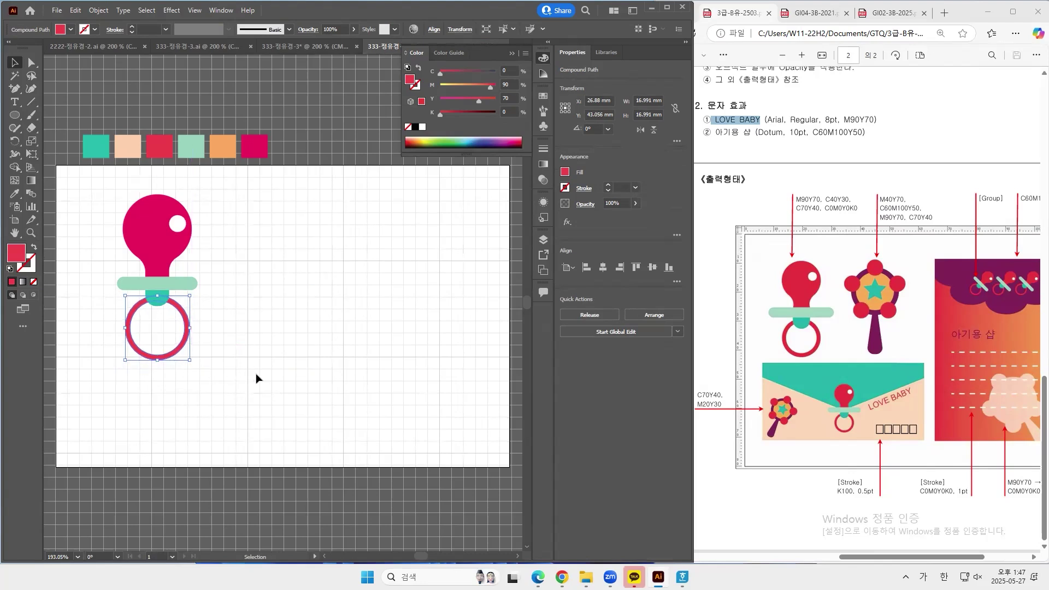
pyautogui.click(257, 377)
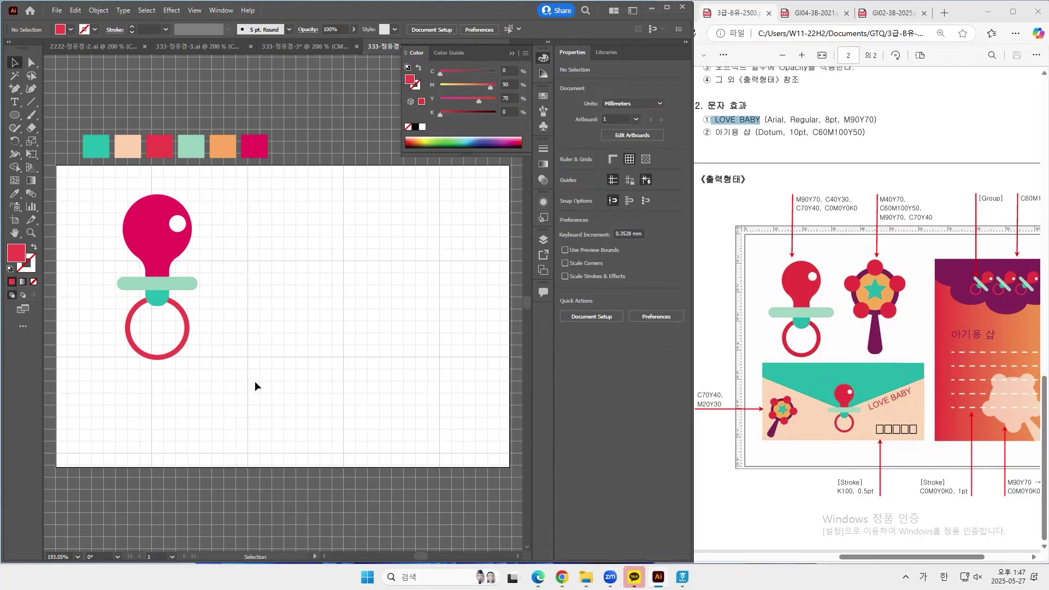
# - Centre the pacifier parts horizontally and group the whole pacifier into one object
pyautogui.moveTo(255, 381); pyautogui.dragTo(161, 365)
pyautogui.click(266, 247)
pyautogui.click(602, 269)
pyautogui.click(394, 274)
pyautogui.moveTo(246, 375); pyautogui.dragTo(99, 192)
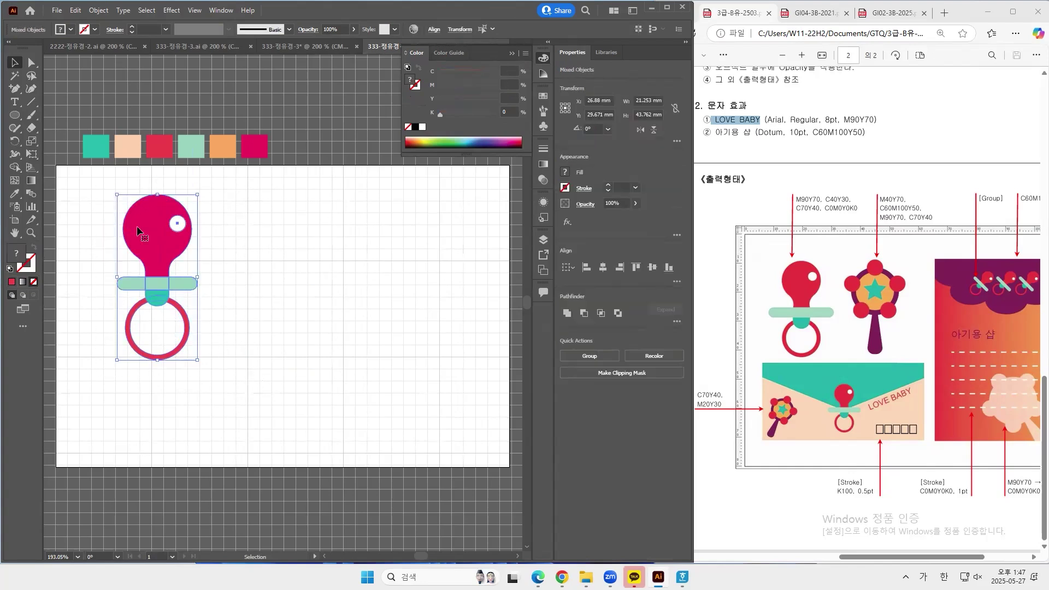
pyautogui.rightClick(136, 225)
pyautogui.click(183, 367)
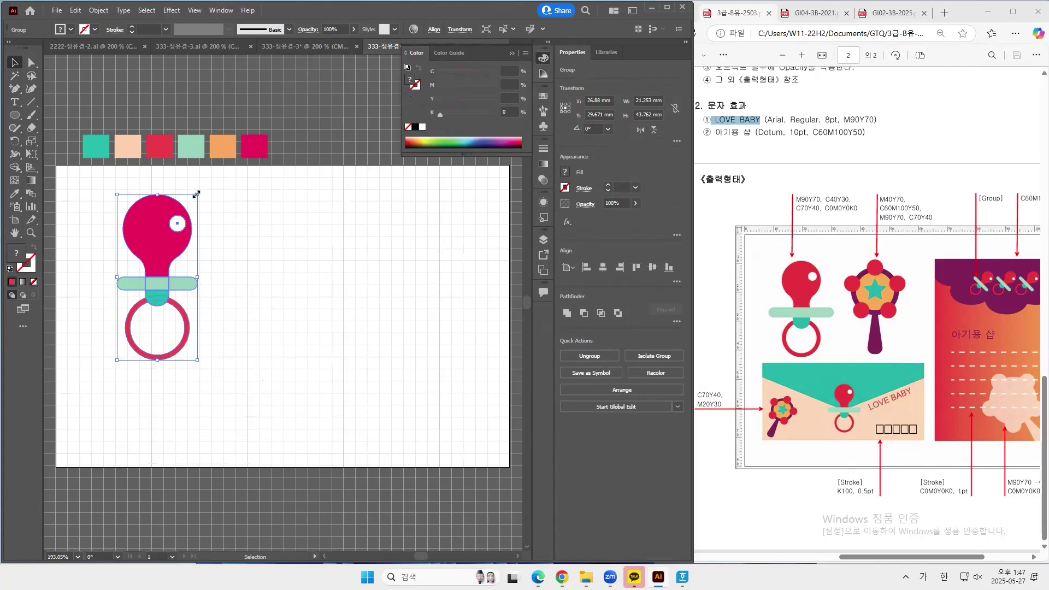
# - Scale the pacifier group down to about 16.1 × 33.2 mm and move it towards the artboard's upper left
pyautogui.moveTo(196, 194); pyautogui.dragTo(177, 233)
pyautogui.moveTo(143, 274); pyautogui.dragTo(128, 244)
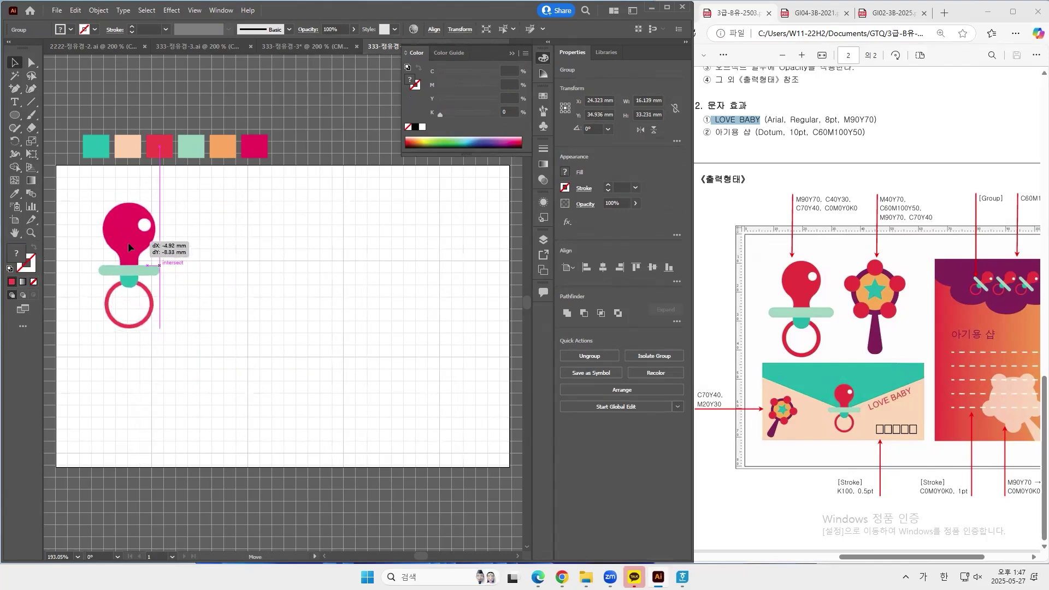
pyautogui.moveTo(128, 242); pyautogui.dragTo(128, 241)
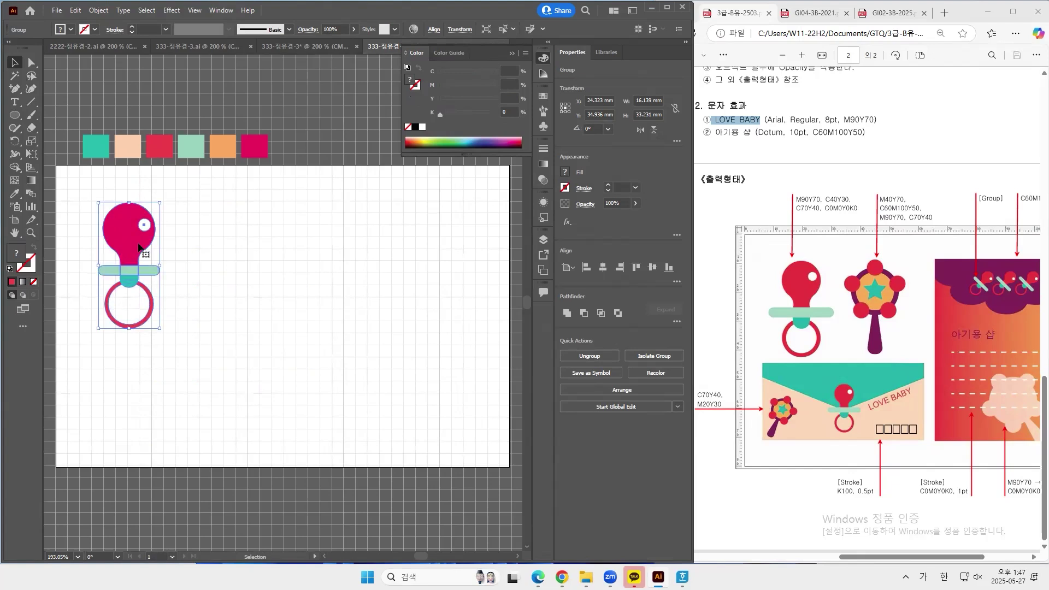
pyautogui.click(197, 254)
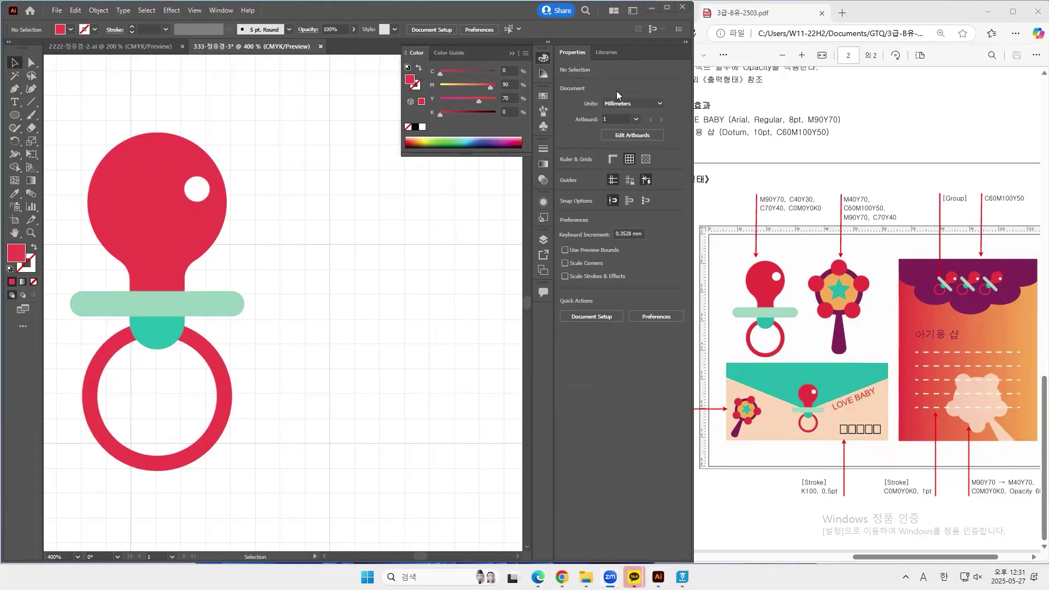
# - Draw a circle about 24.1 mm across to the right of the pacifier for the rattle's head
pyautogui.press('space')
pyautogui.moveTo(493, 294); pyautogui.dragTo(450, 304)
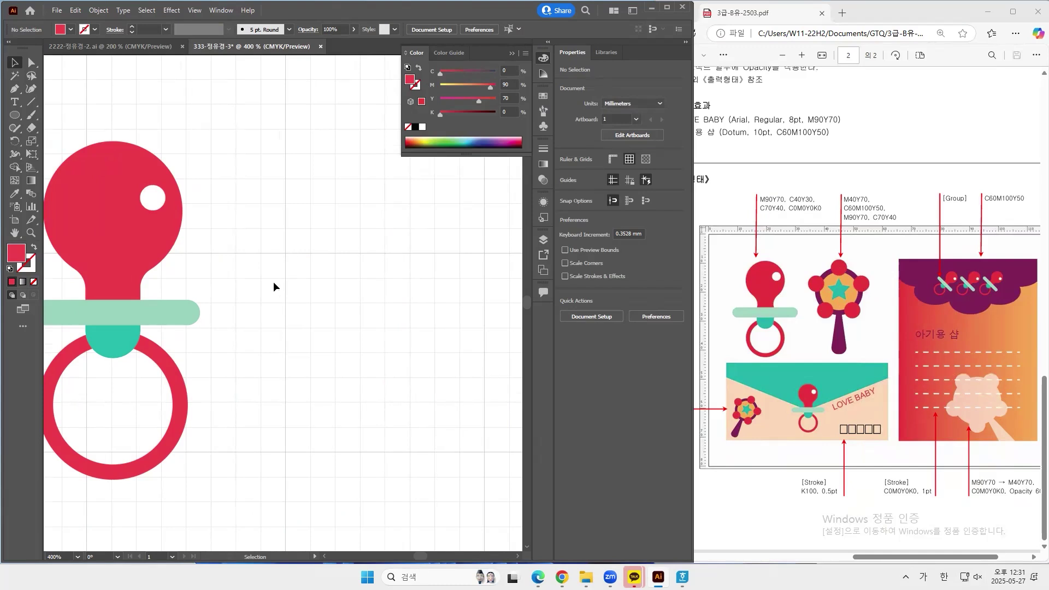
pyautogui.press('space')
pyautogui.moveTo(281, 276); pyautogui.dragTo(295, 269)
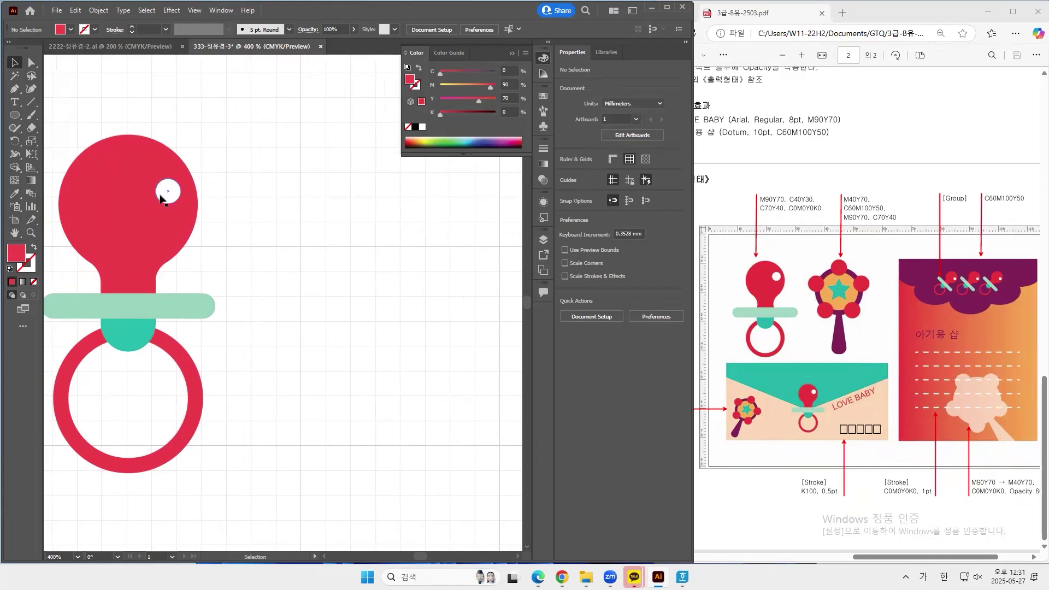
pyautogui.click(15, 115)
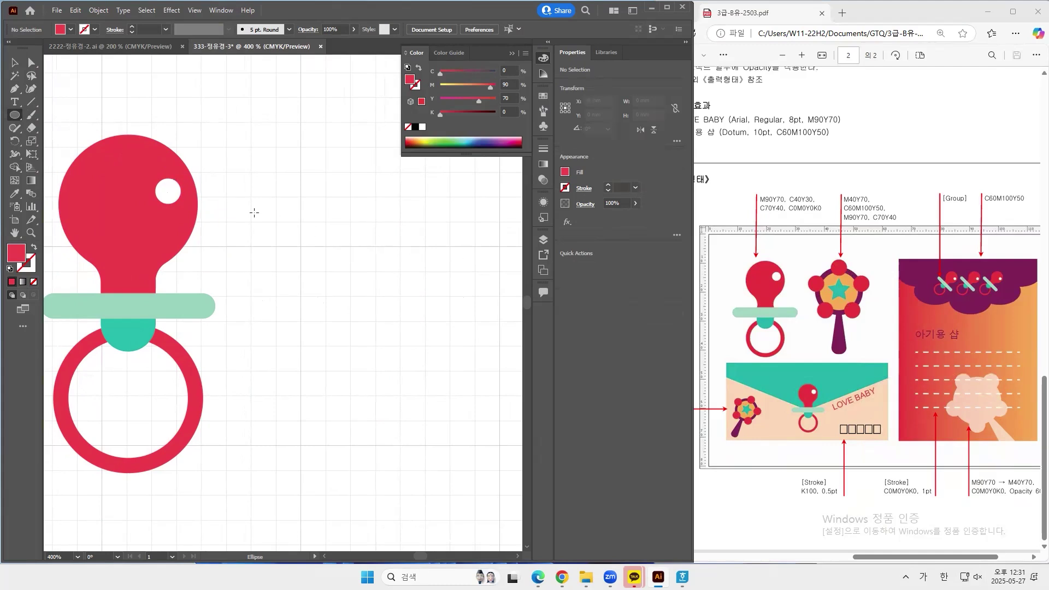
pyautogui.moveTo(373, 233); pyautogui.dragTo(444, 329)
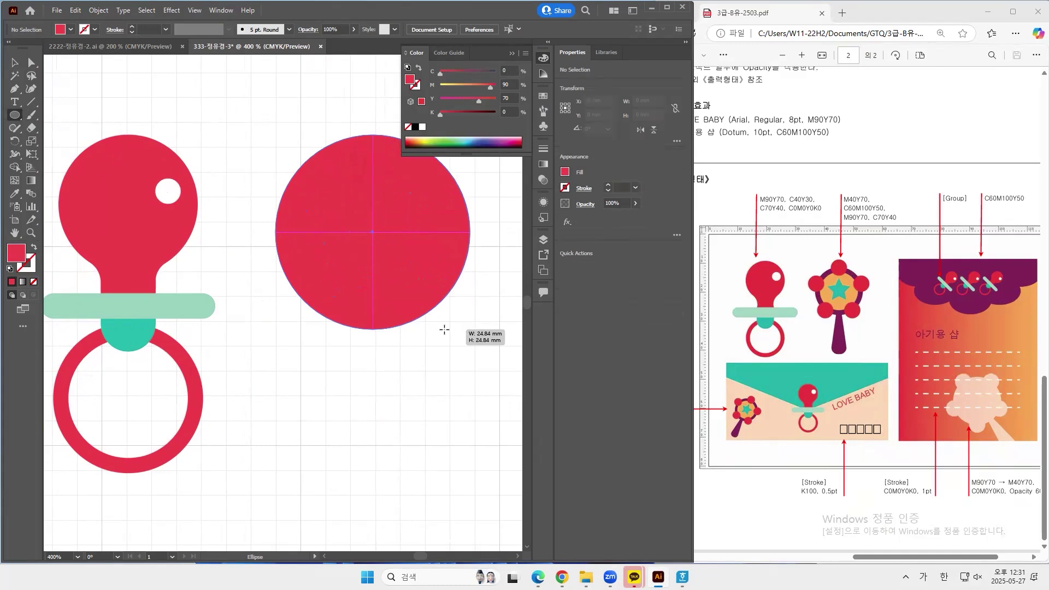
pyautogui.moveTo(444, 329); pyautogui.dragTo(441, 328)
# - Fill the rattle circle with the purple swatch's colour (C60 M100 Y50)
pyautogui.scroll(3, 326, 247)
pyautogui.click(14, 193)
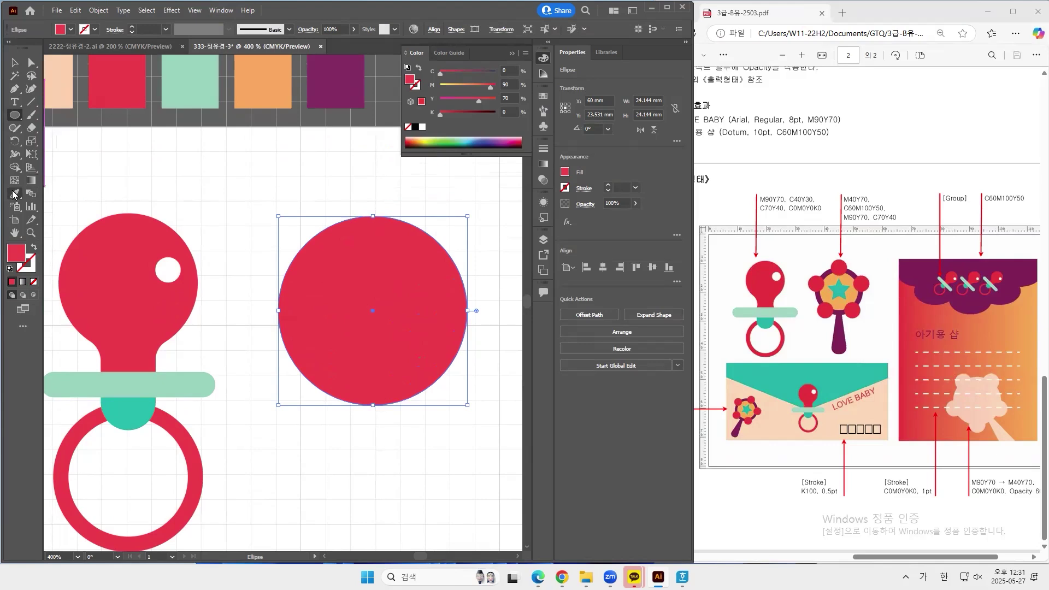
pyautogui.click(322, 83)
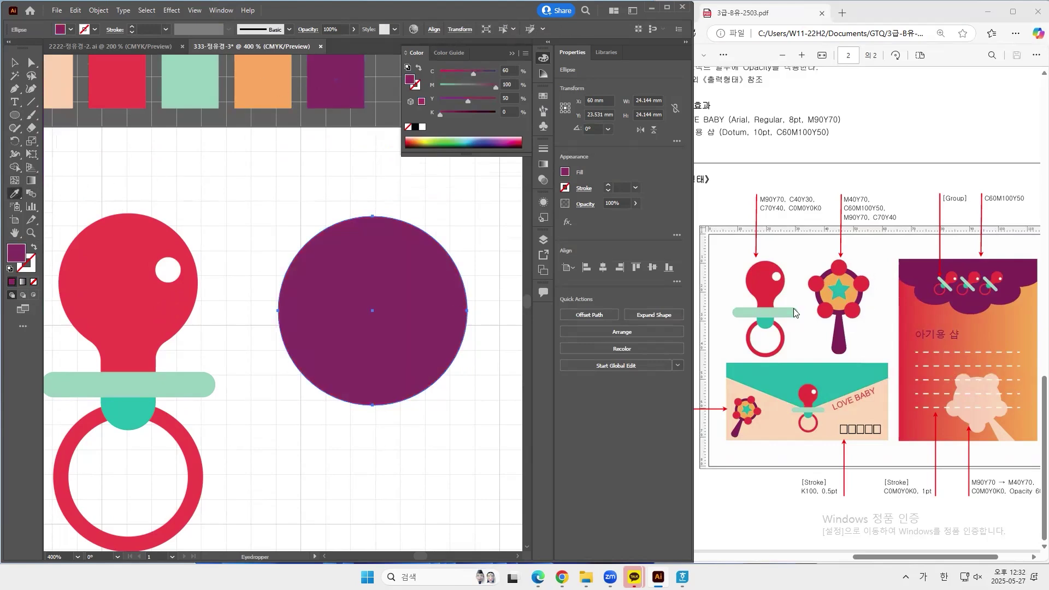
# - Make a concentric copy of the purple circle at 80% and fill it with the orange swatch's colour (M40 Y70)
pyautogui.click(33, 143)
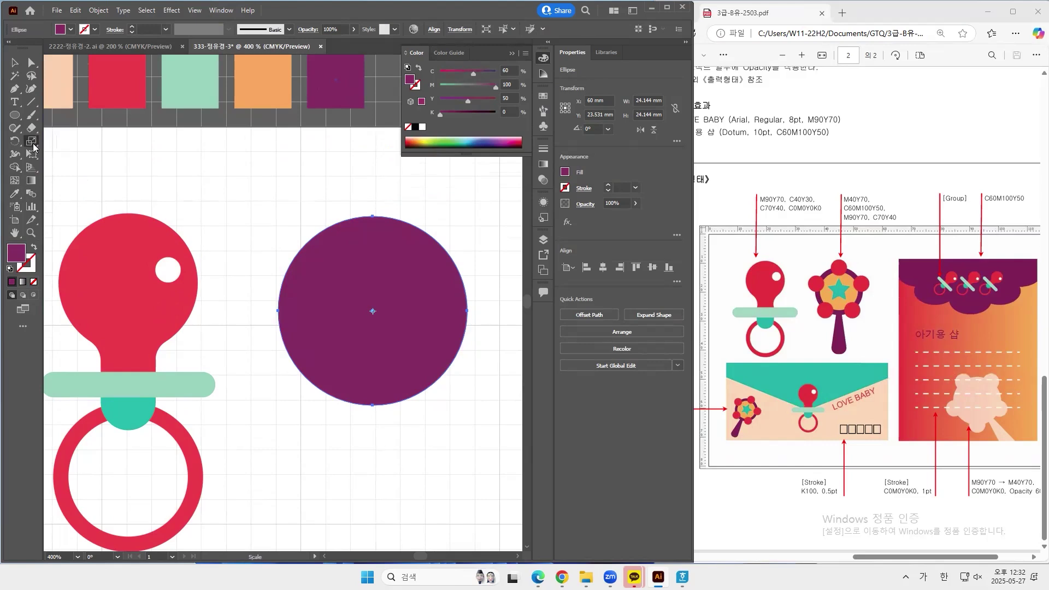
pyautogui.doubleClick(33, 144)
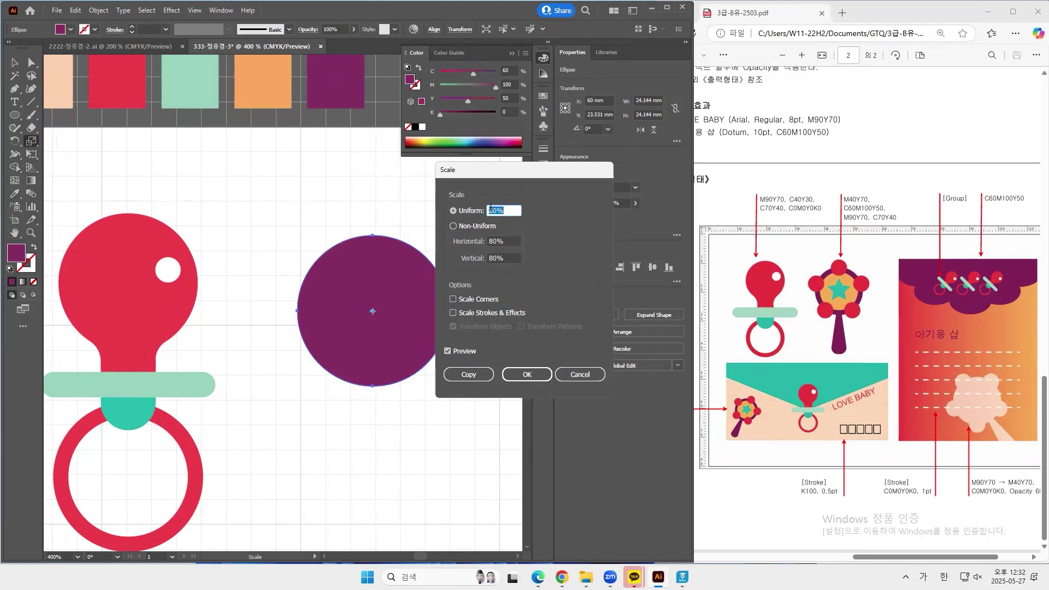
pyautogui.click(471, 375)
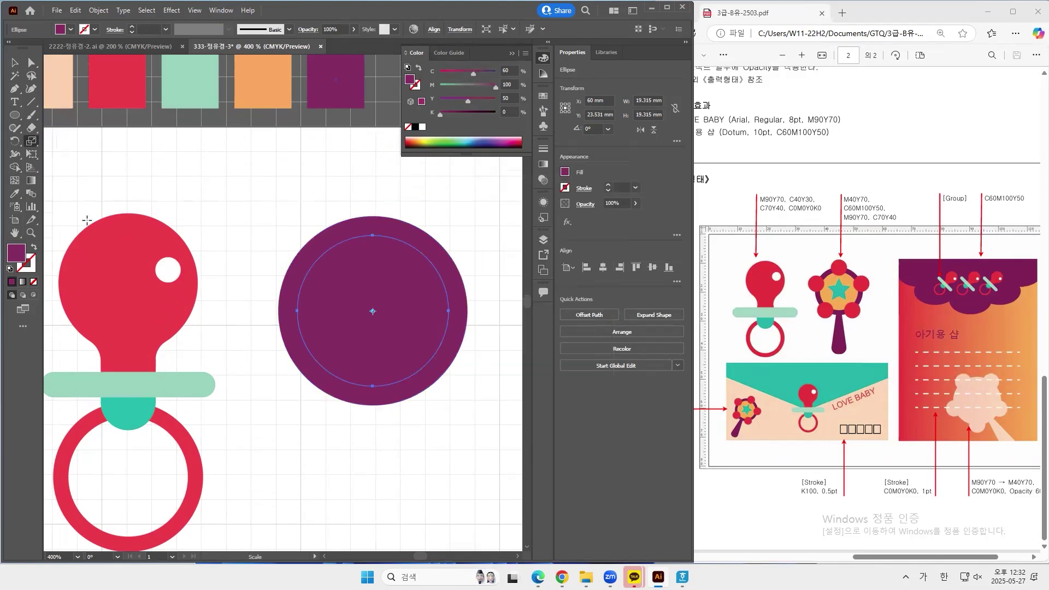
pyautogui.click(14, 194)
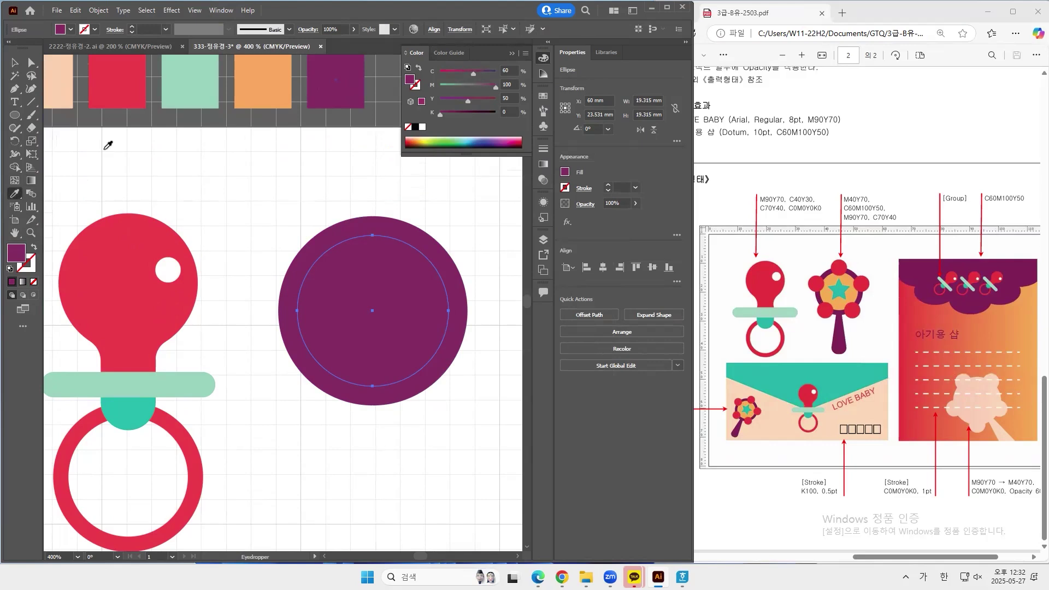
pyautogui.click(252, 79)
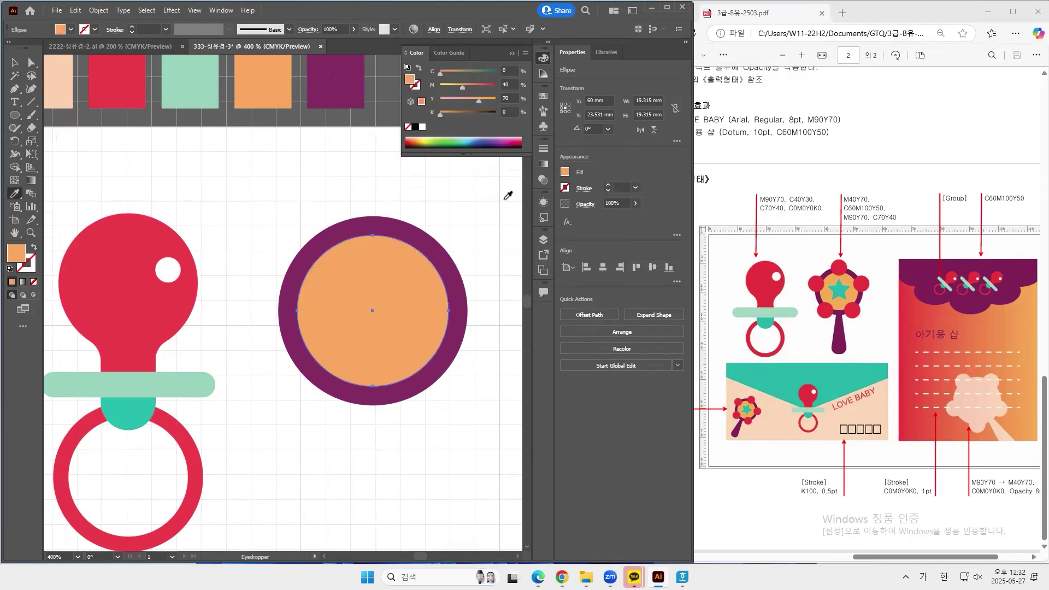
# - Draw an upright five-pointed star about 9.7 mm wide at the centre of the orange circle
pyautogui.press('Hangul')
pyautogui.press('Hangul')
pyautogui.click(15, 117)
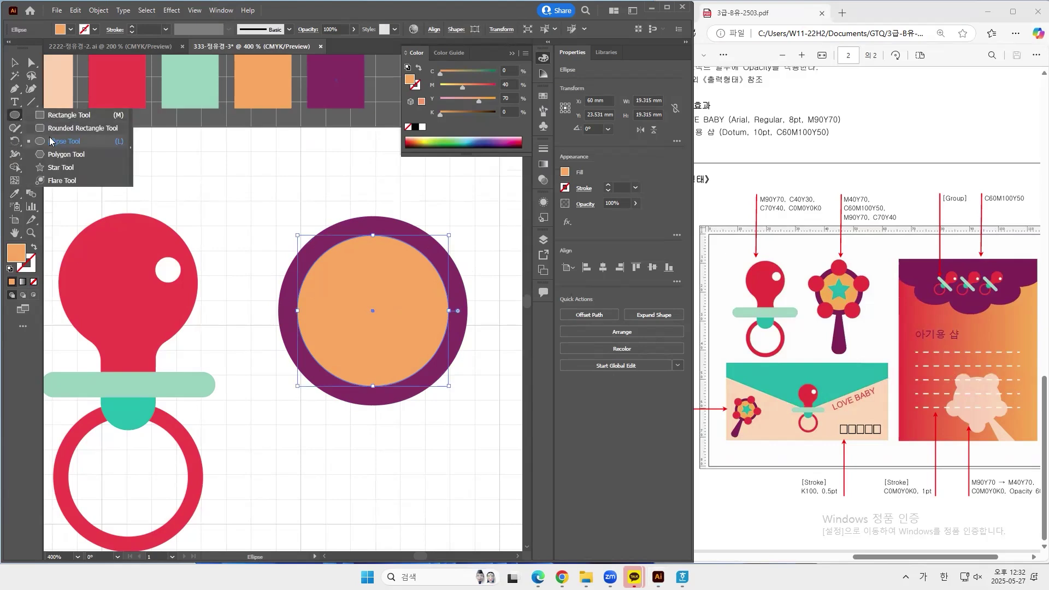
pyautogui.click(55, 168)
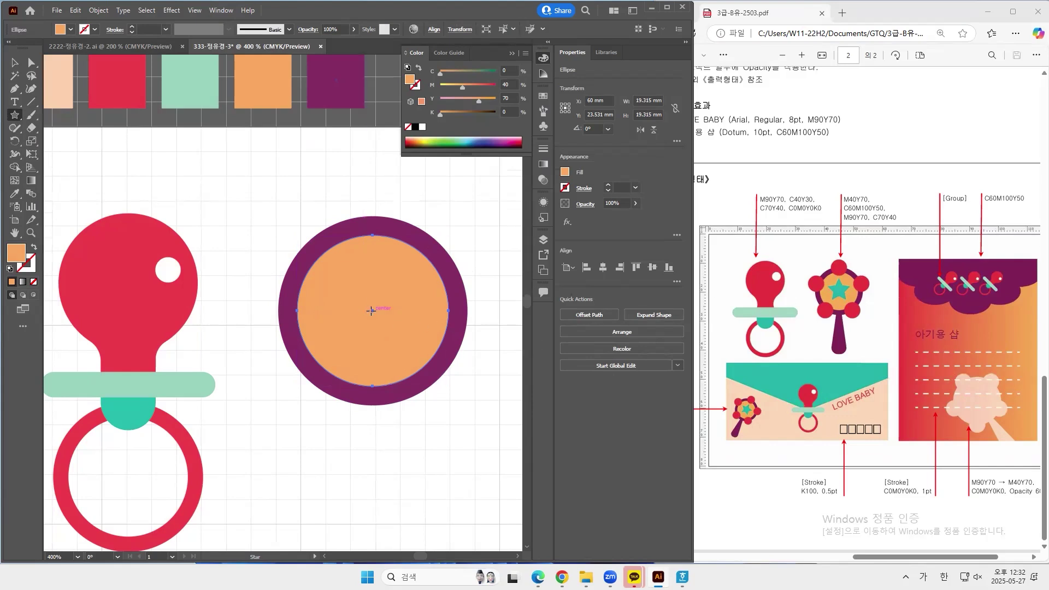
pyautogui.moveTo(371, 311); pyautogui.dragTo(388, 346)
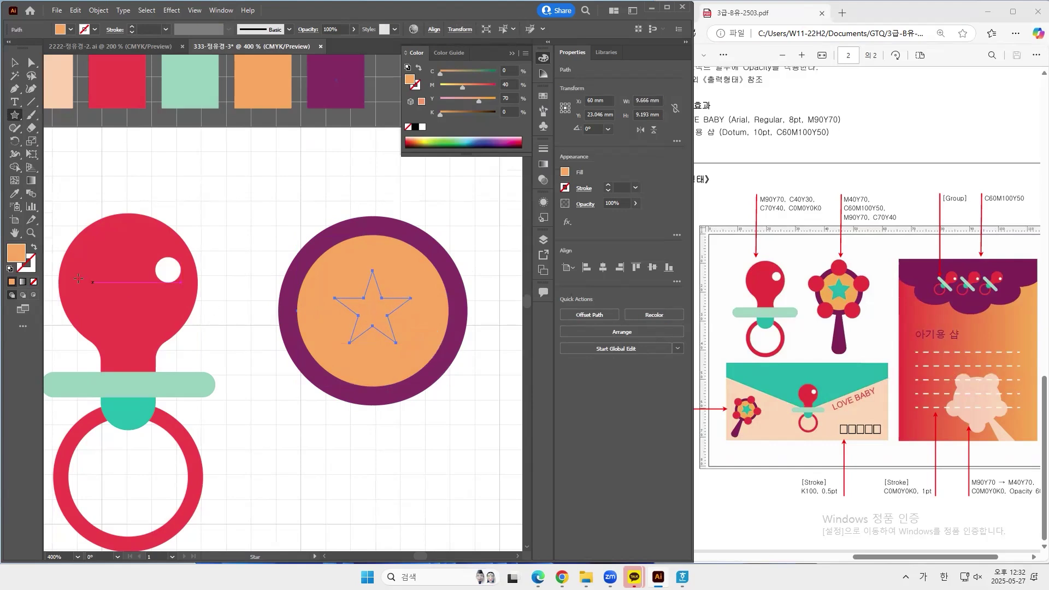
# - Fill the star with the teal swatch's colour (C70 Y40)
pyautogui.click(15, 196)
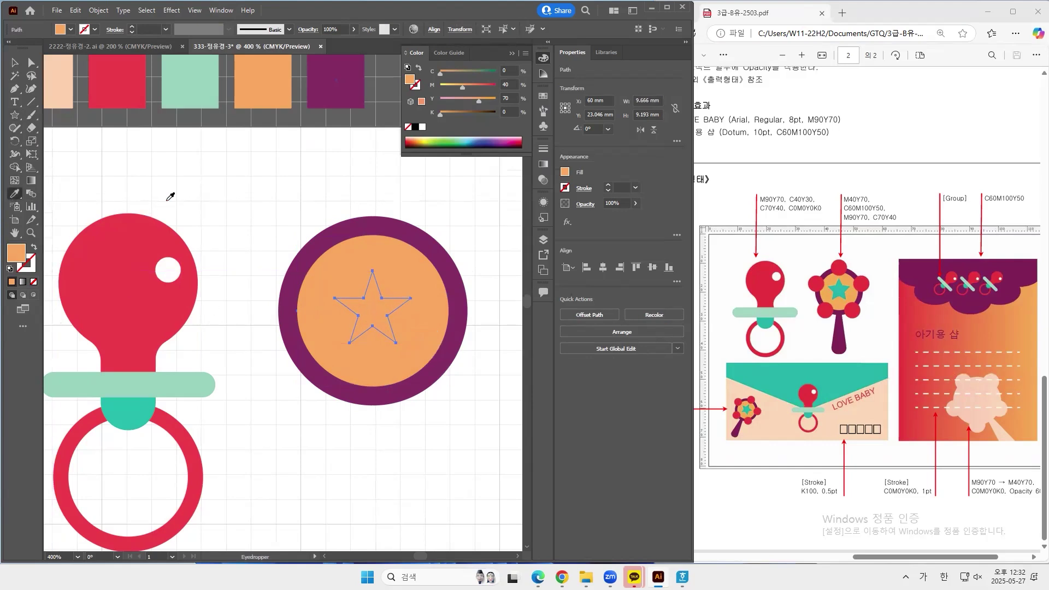
pyautogui.moveTo(186, 171); pyautogui.dragTo(295, 209)
pyautogui.click(87, 118)
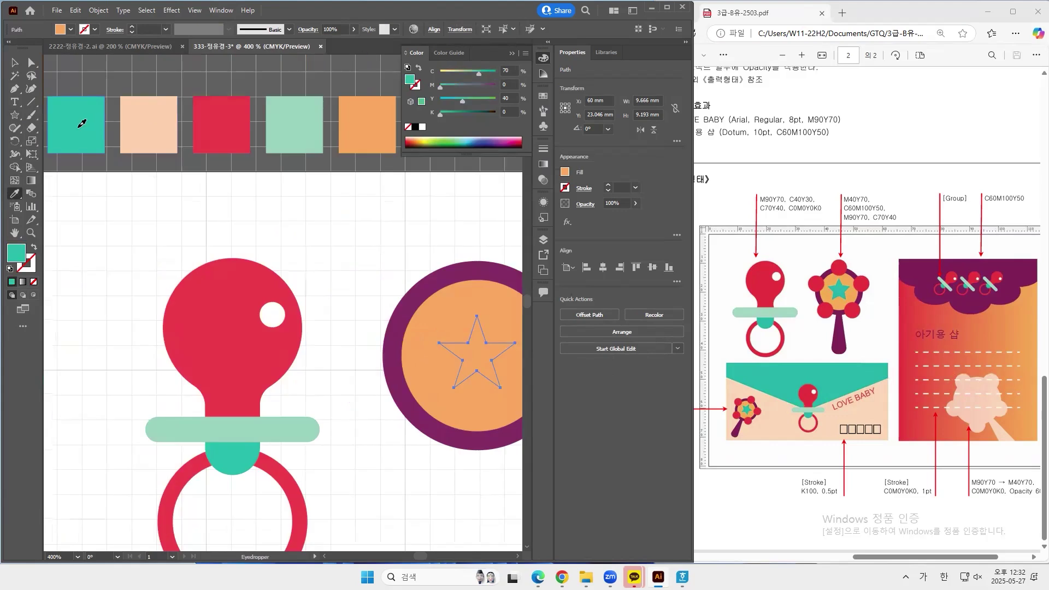
pyautogui.moveTo(342, 246); pyautogui.dragTo(232, 215)
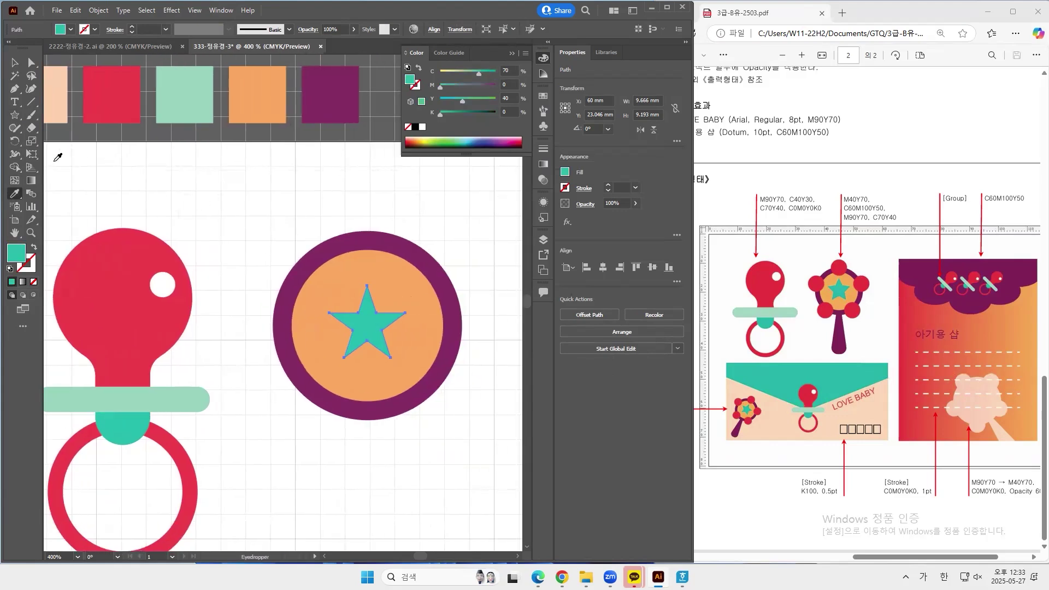
# - Draw a circle about 9.35 mm in diameter centred on the purple ring's top point and fill it with the red swatch's colour (M90 Y70)
pyautogui.click(14, 116)
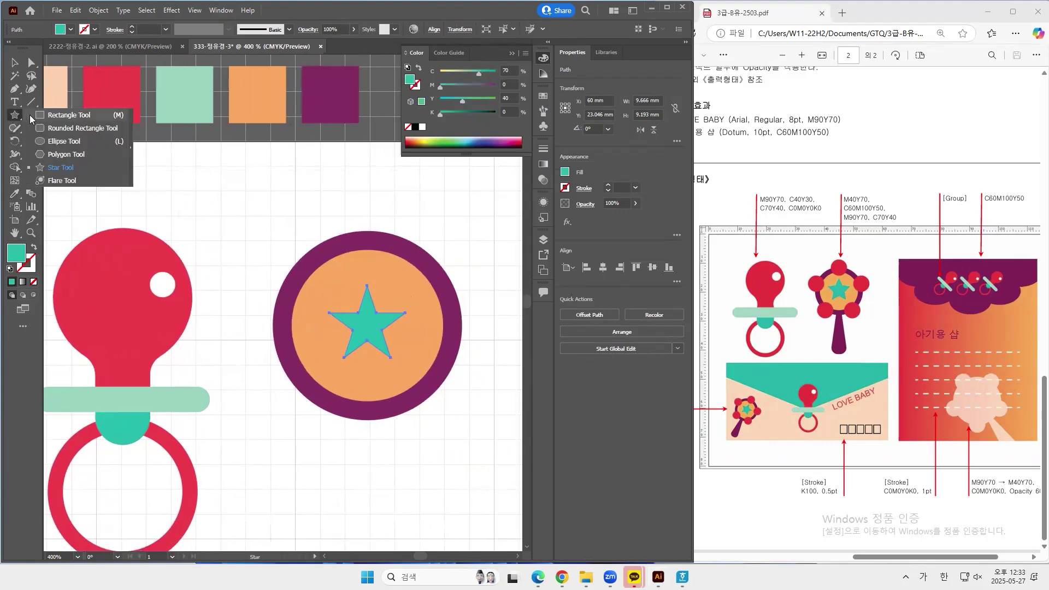
pyautogui.click(60, 141)
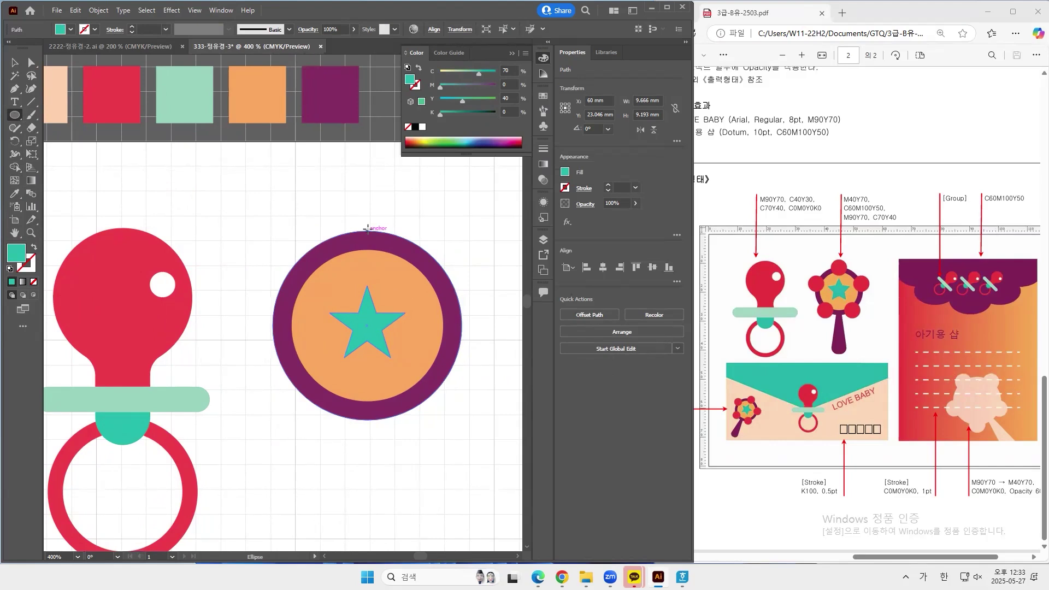
pyautogui.moveTo(367, 228); pyautogui.dragTo(385, 268)
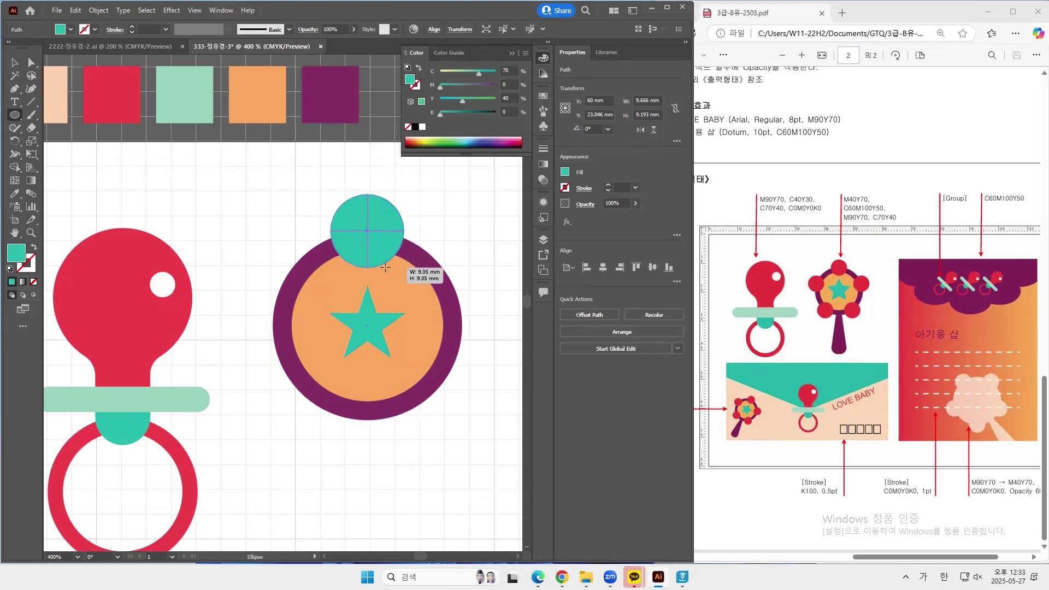
pyautogui.moveTo(385, 268); pyautogui.dragTo(385, 268)
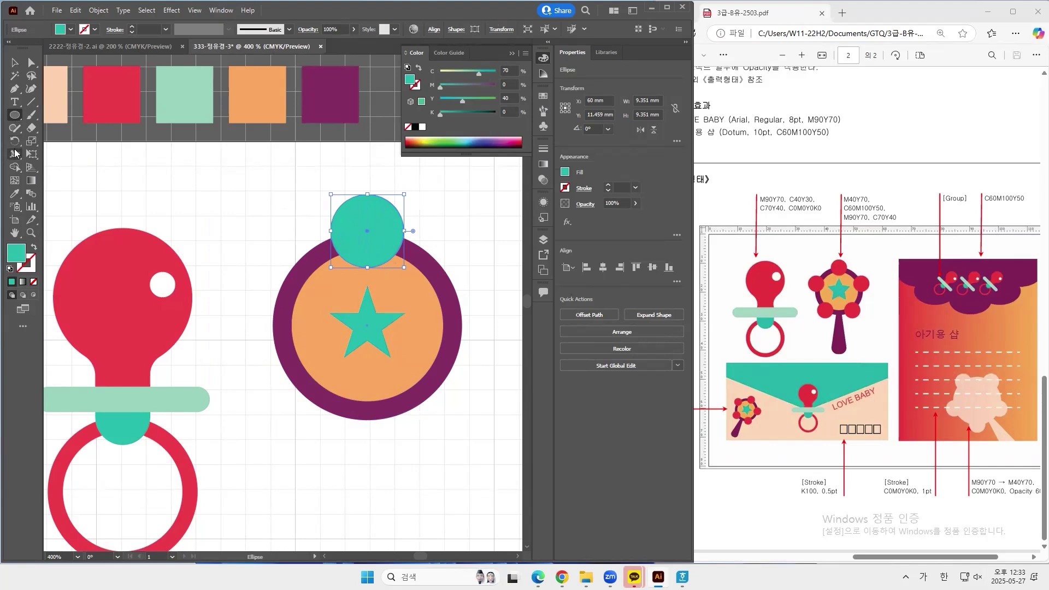
pyautogui.click(15, 193)
pyautogui.click(113, 112)
# - Align the red circle, purple and orange circles and star on a common horizontal centre
pyautogui.click(15, 62)
pyautogui.keyDown('shift'); pyautogui.click(393, 317); pyautogui.keyUp('shift')
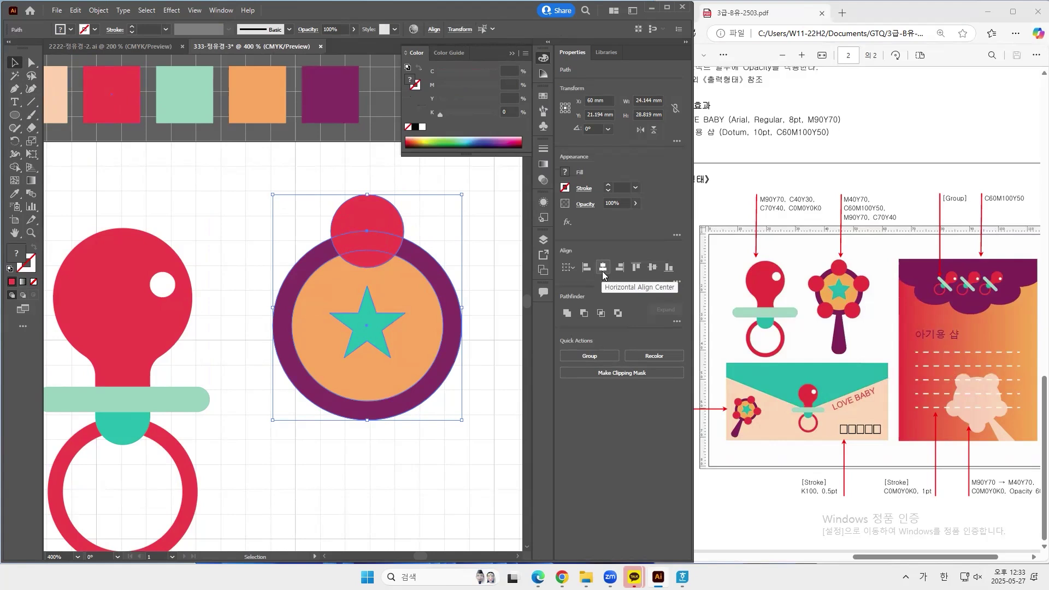
pyautogui.click(491, 248)
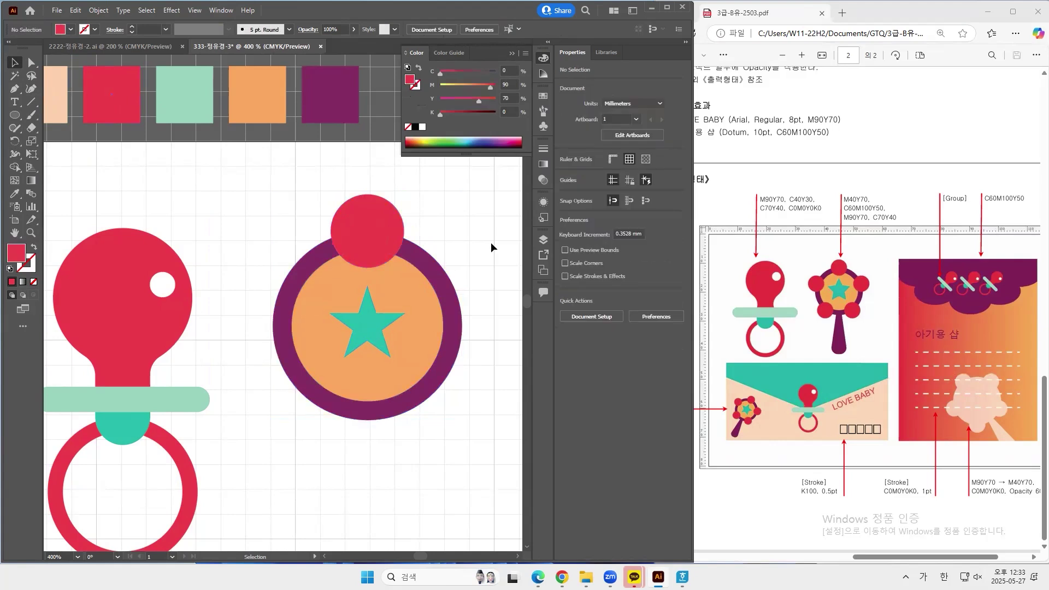
# - Place four copies of the red circle around the rattle's ring, one at each side and two symmetrically along its lower edge
pyautogui.click(376, 226)
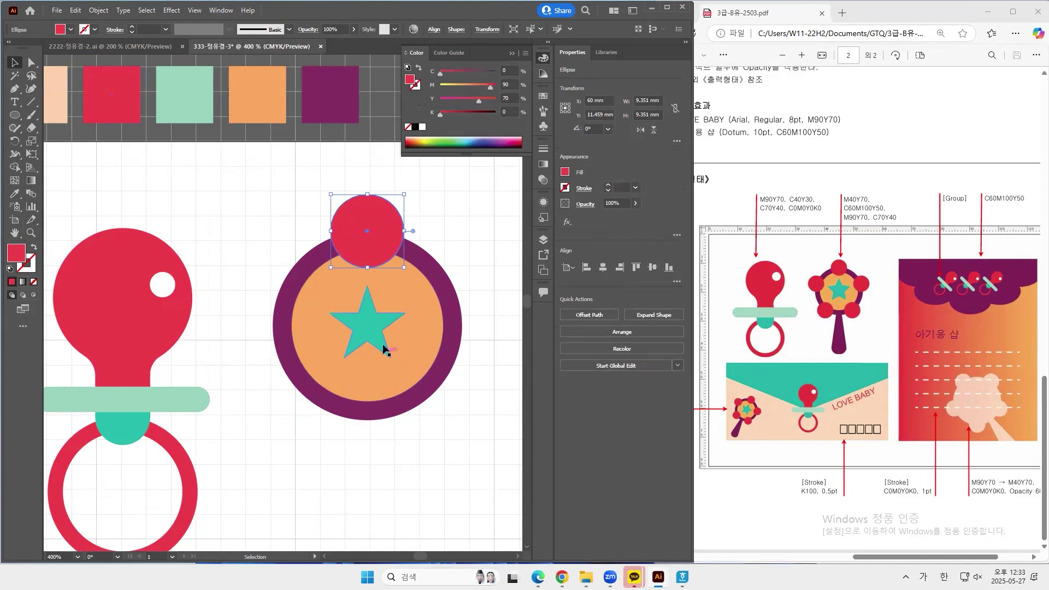
pyautogui.moveTo(377, 242); pyautogui.dragTo(305, 310)
pyautogui.moveTo(305, 311); pyautogui.dragTo(466, 312)
pyautogui.hotkey('ctrl', 'shift', 'a')
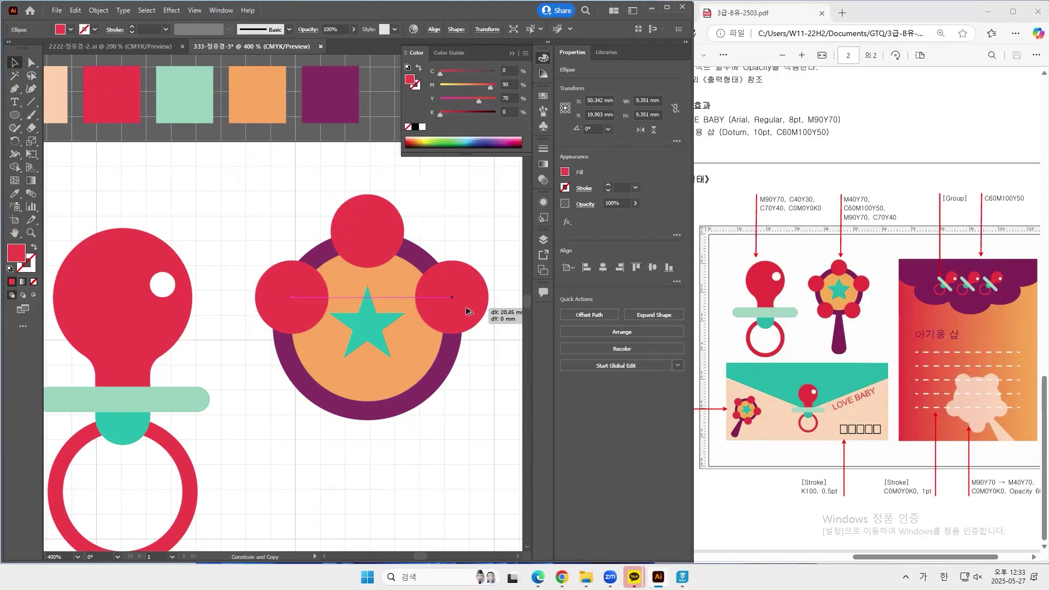
pyautogui.moveTo(467, 311); pyautogui.dragTo(431, 407)
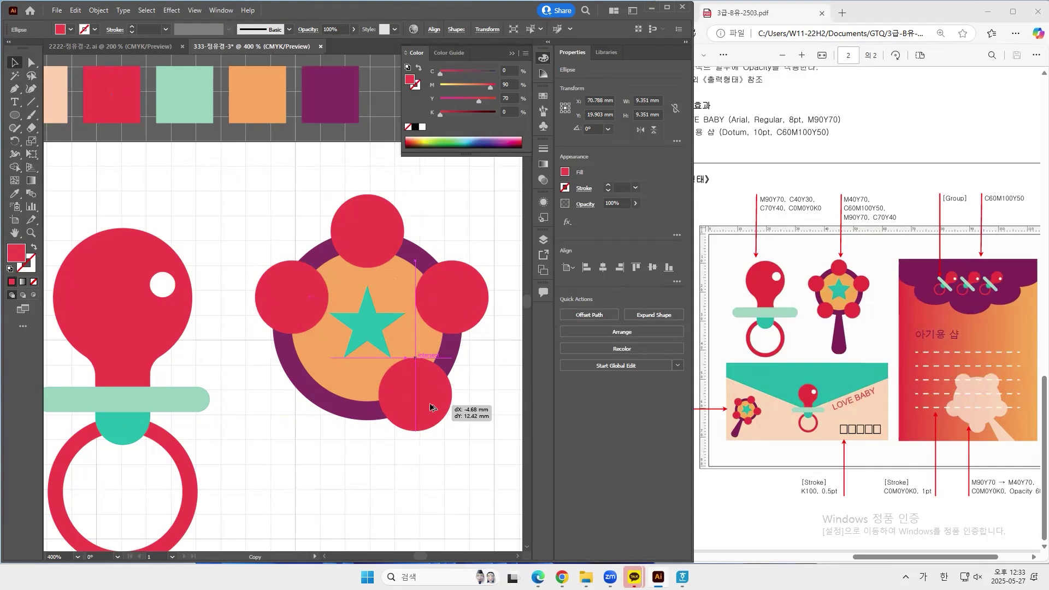
pyautogui.moveTo(431, 406); pyautogui.dragTo(431, 407)
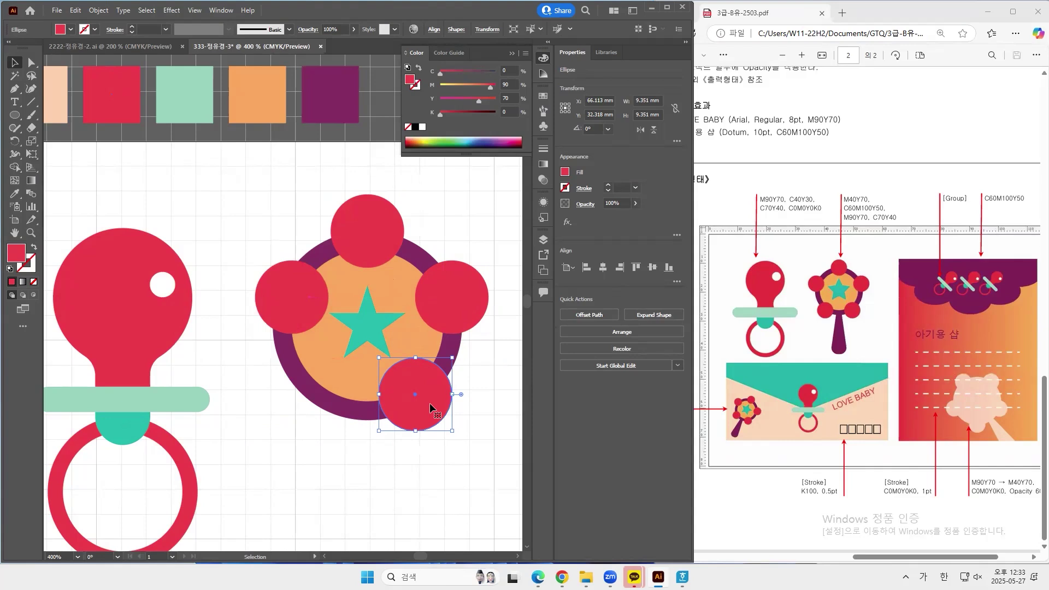
pyautogui.moveTo(431, 406); pyautogui.dragTo(326, 407)
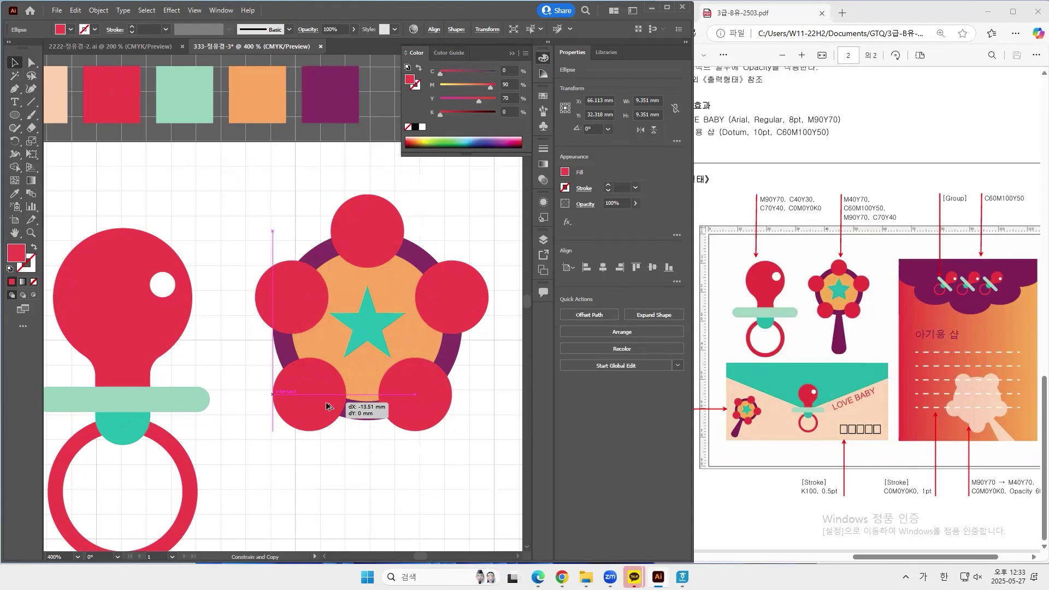
pyautogui.moveTo(327, 407); pyautogui.dragTo(327, 406)
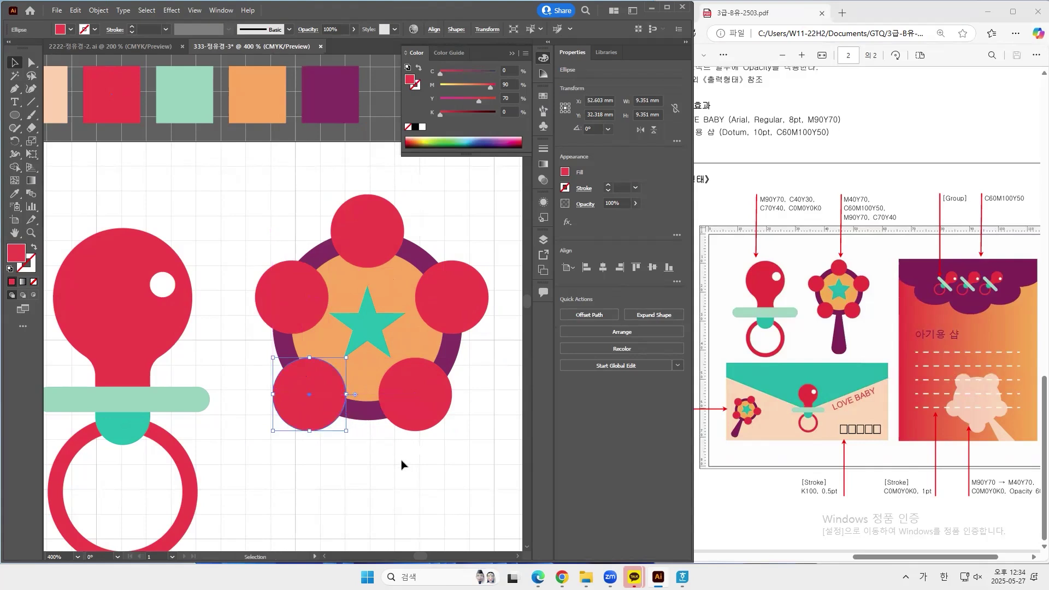
# - Nudge the left red circle of the rattle about 1.06 mm outward
pyautogui.click(283, 300)
pyautogui.press('Left')
pyautogui.press('Left')
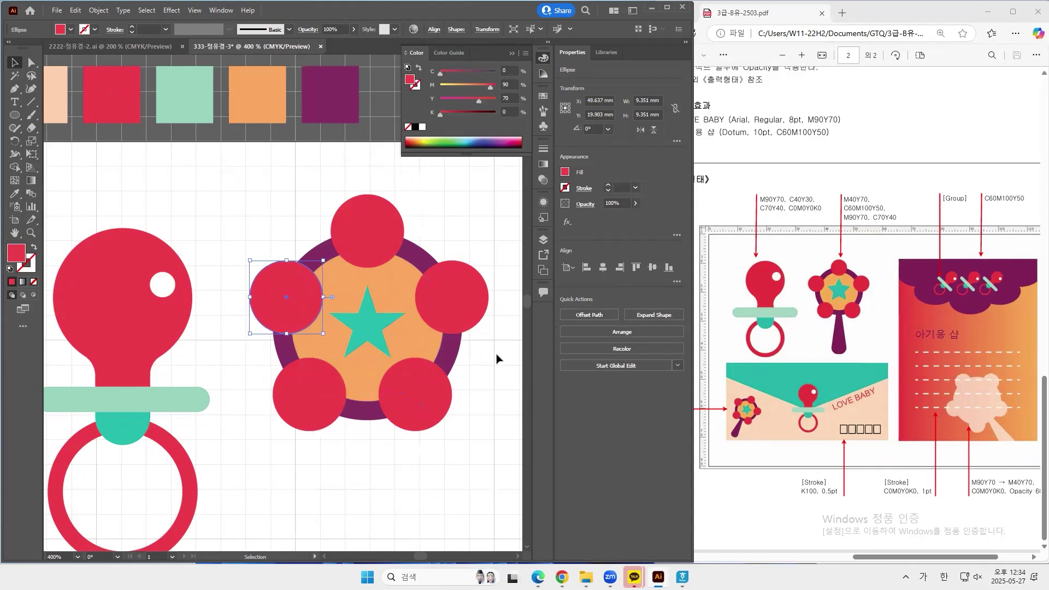
pyautogui.press('Left')
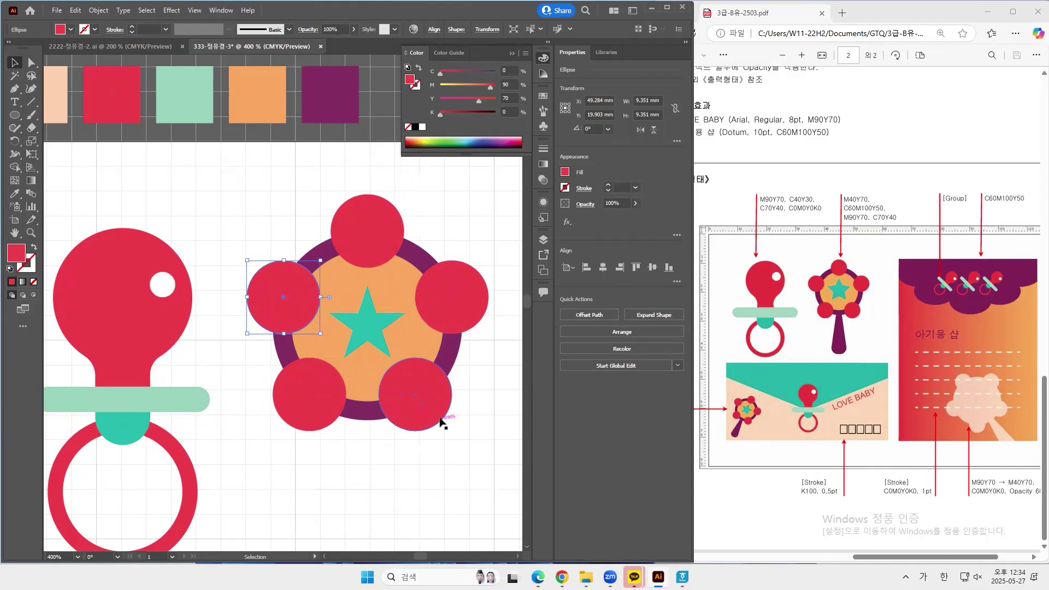
pyautogui.click(462, 430)
# - Draw a handle rectangle about 3.3 × 18.5 mm below the rattle head and fill it with the ring's purple (C60 M100 Y50)
pyautogui.scroll(-2, 182, 290)
pyautogui.hscroll(1, 182, 291)
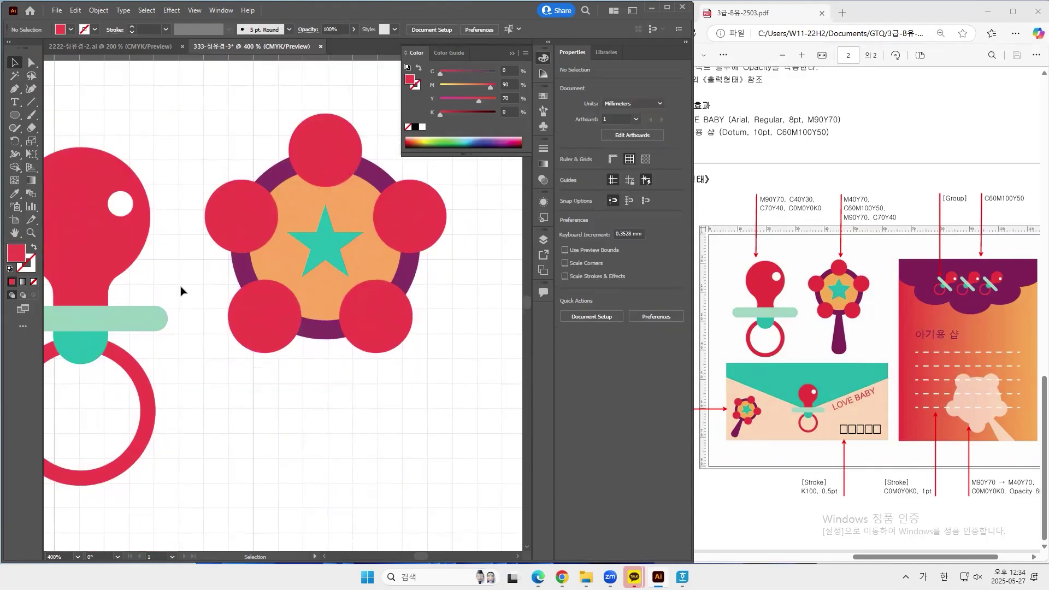
pyautogui.moveTo(15, 115); pyautogui.dragTo(66, 116)
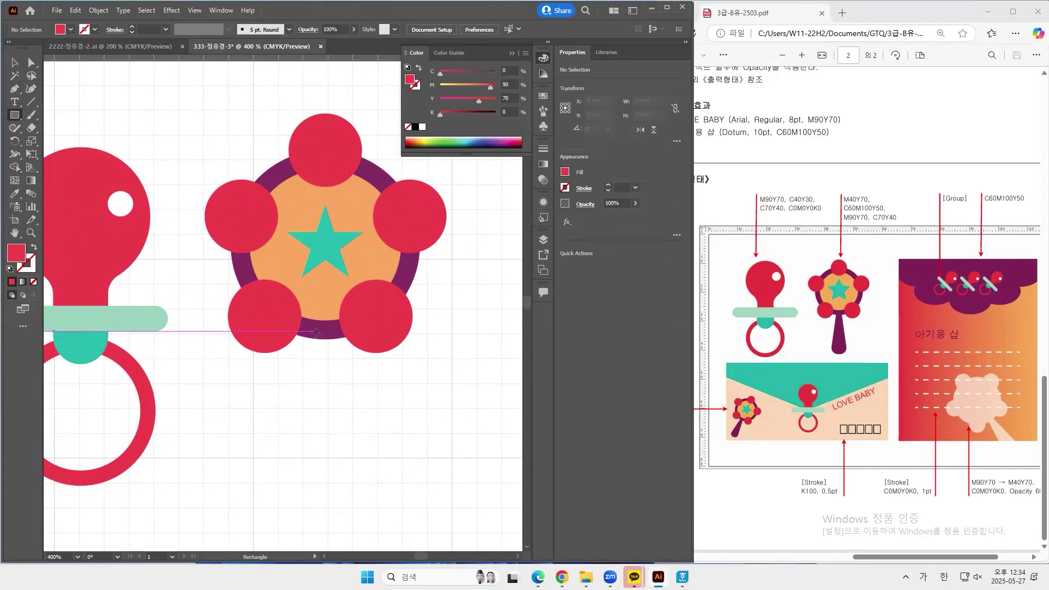
pyautogui.moveTo(311, 336); pyautogui.dragTo(337, 480)
pyautogui.press('i')
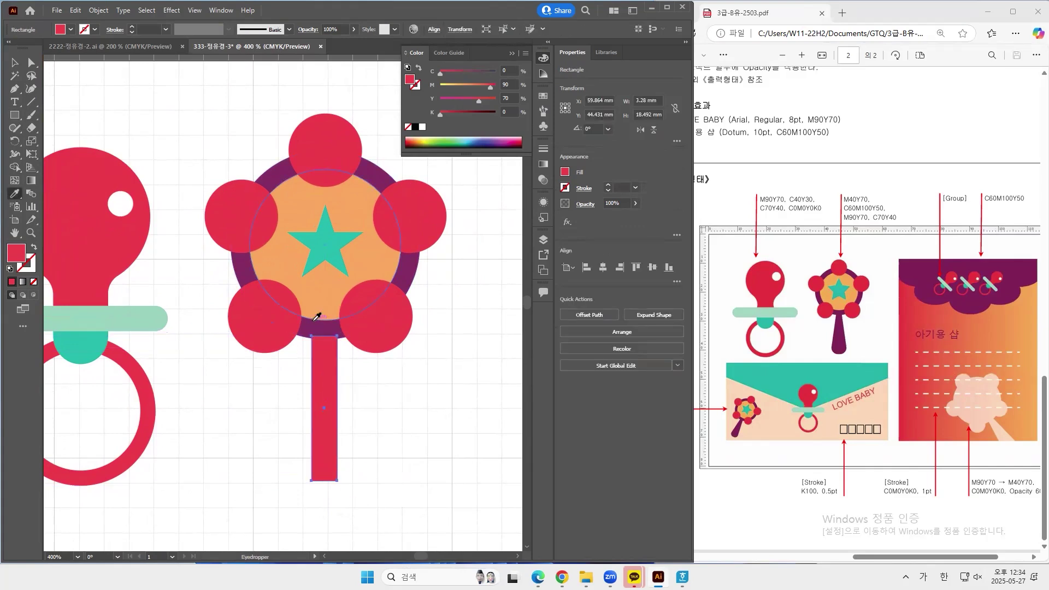
pyautogui.click(310, 325)
# - Centre the handle under the rattle head and shift the lower-right red circle slightly outward
pyautogui.click(16, 61)
pyautogui.moveTo(335, 373); pyautogui.dragTo(330, 365)
pyautogui.click(327, 287)
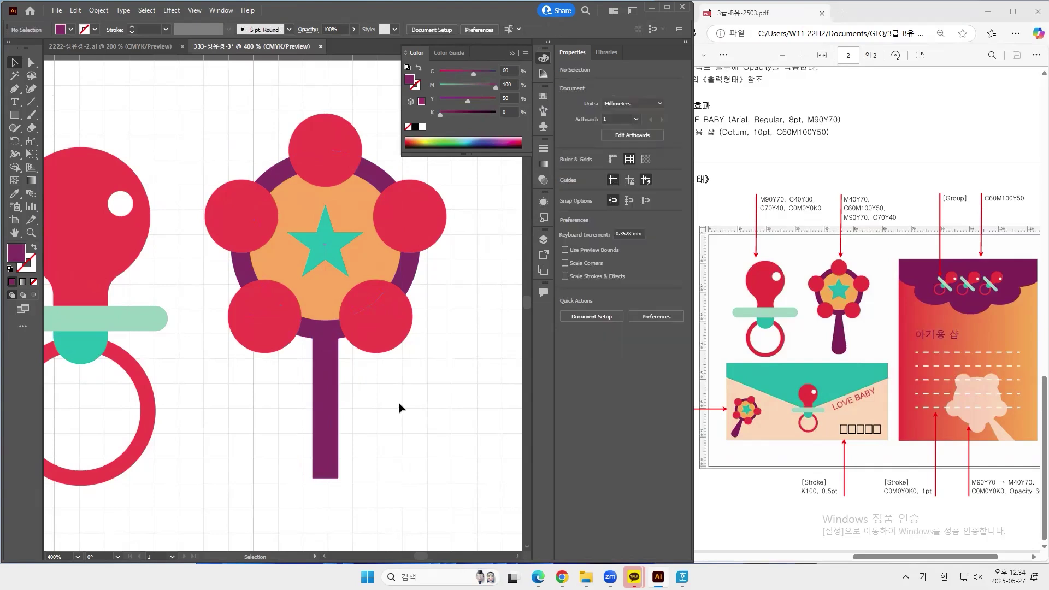
pyautogui.moveTo(382, 339); pyautogui.dragTo(387, 339)
pyautogui.click(352, 386)
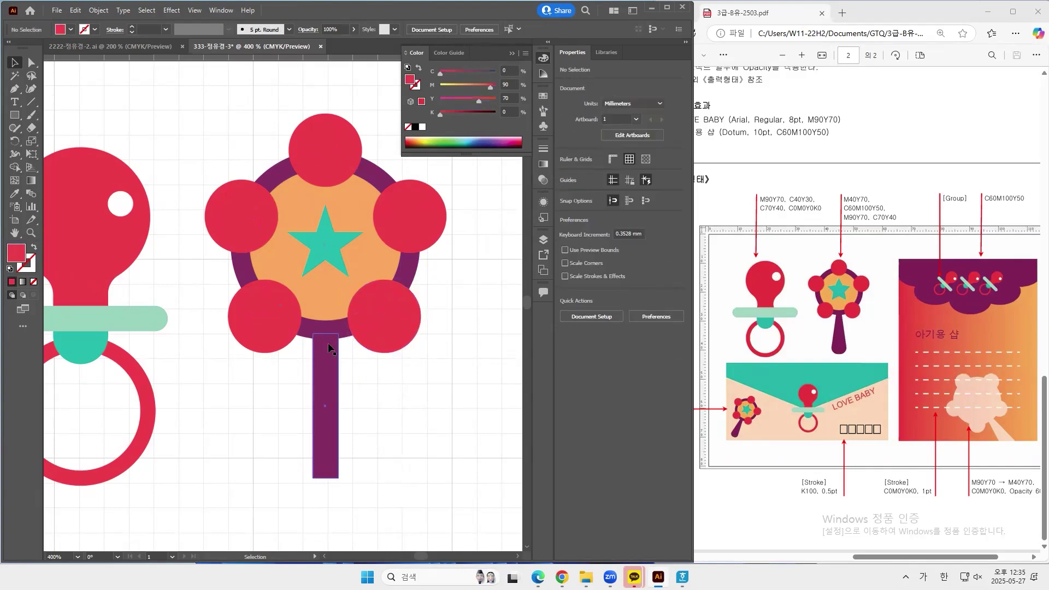
# - Widen the handle's lower end to about 6.8 mm so it tapers upward, and round its two bottom corners to about 2.89 mm
pyautogui.scroll(-3, 327, 377)
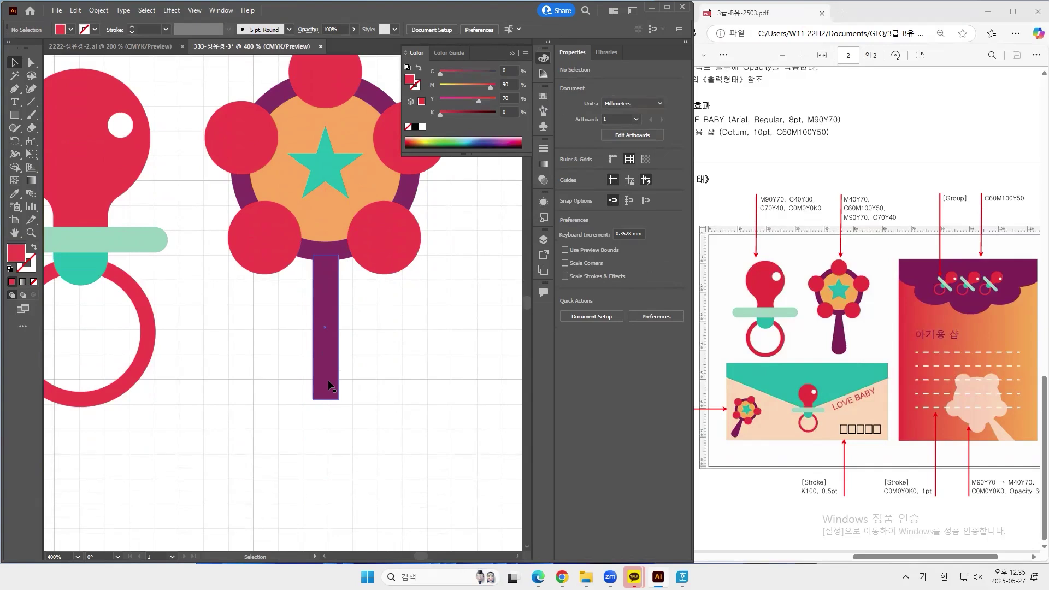
pyautogui.click(31, 62)
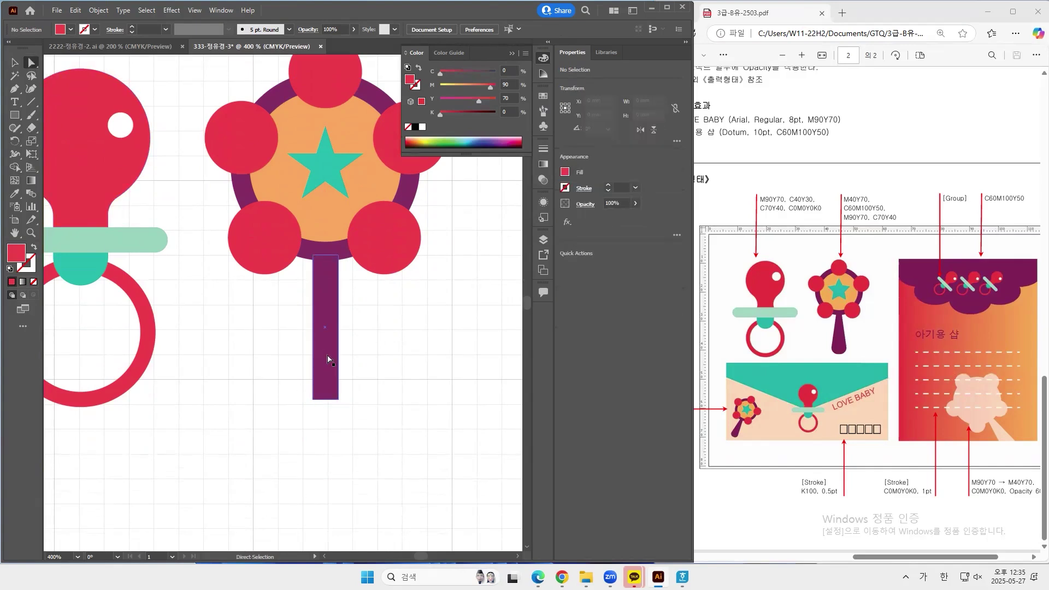
pyautogui.moveTo(304, 379); pyautogui.dragTo(351, 399)
pyautogui.click(316, 404)
pyautogui.moveTo(273, 380); pyautogui.dragTo(387, 423)
pyautogui.click(293, 392)
pyautogui.moveTo(265, 372); pyautogui.dragTo(330, 377)
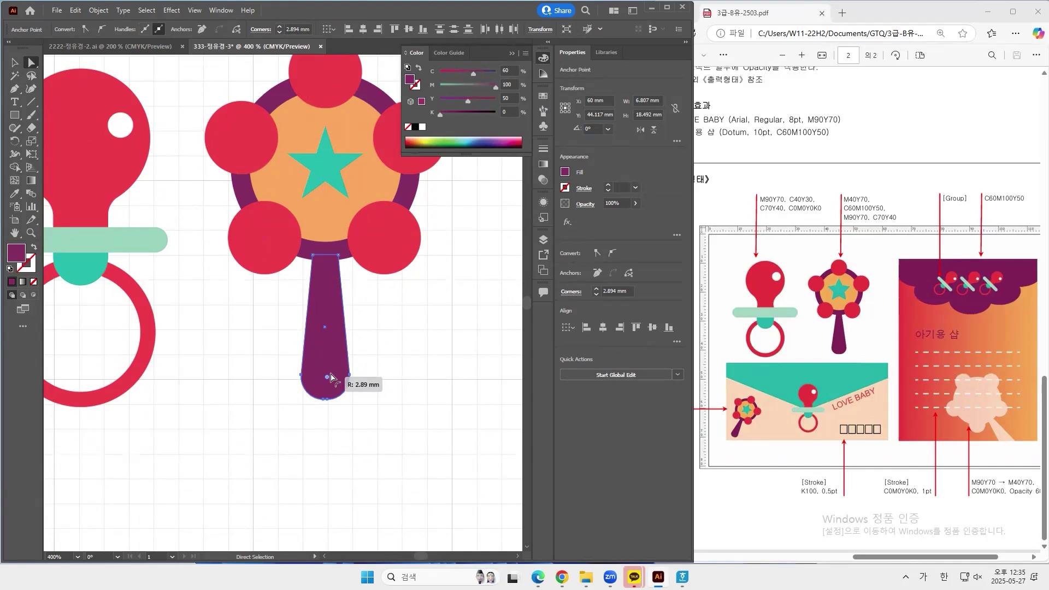
pyautogui.moveTo(330, 377); pyautogui.dragTo(330, 377)
pyautogui.click(382, 390)
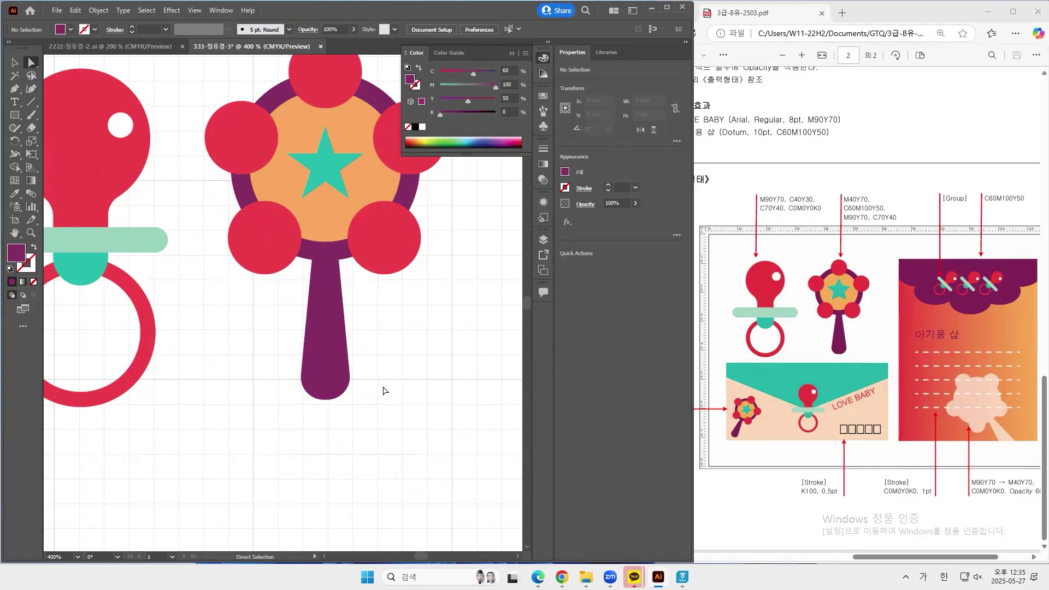
# - Scale the pacifier and rattle down together to an overall size of about 46.2 × 38 mm
pyautogui.scroll(2, 286, 293)
pyautogui.press('z')
pyautogui.keyDown('alt'); pyautogui.click(321, 297); pyautogui.keyUp('alt')
pyautogui.keyDown('alt'); pyautogui.click(320, 297); pyautogui.keyUp('alt')
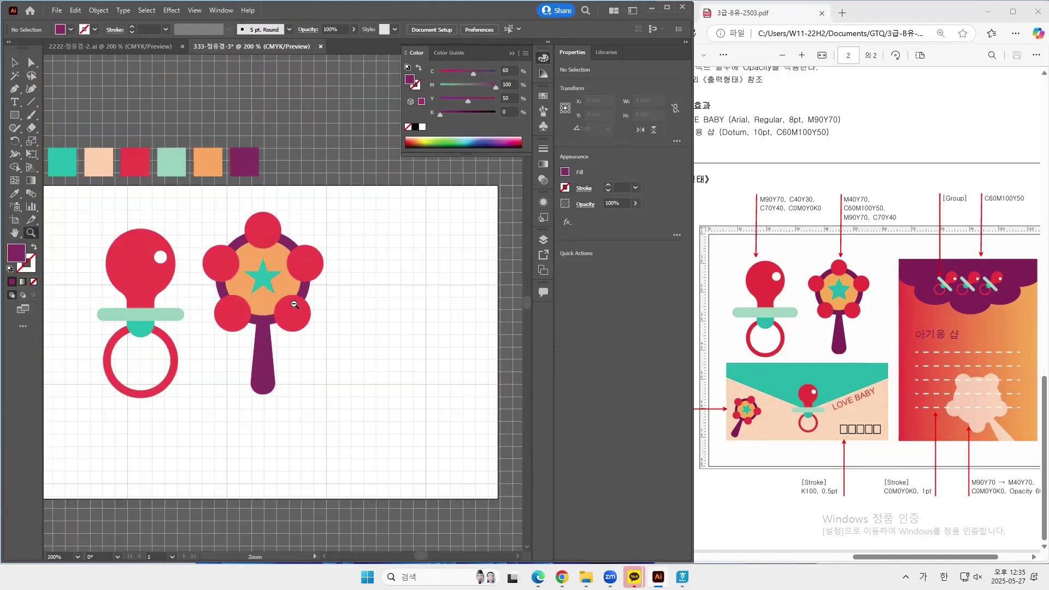
pyautogui.keyDown('alt'); pyautogui.click(295, 305); pyautogui.keyUp('alt')
pyautogui.moveTo(292, 341); pyautogui.dragTo(317, 327)
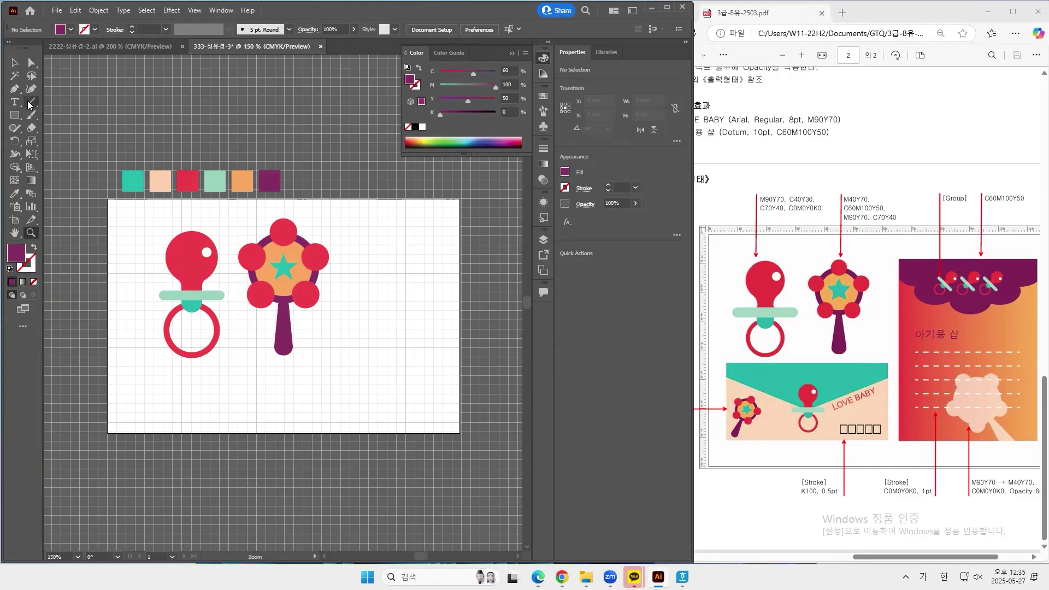
pyautogui.click(15, 63)
pyautogui.moveTo(136, 222); pyautogui.dragTo(298, 331)
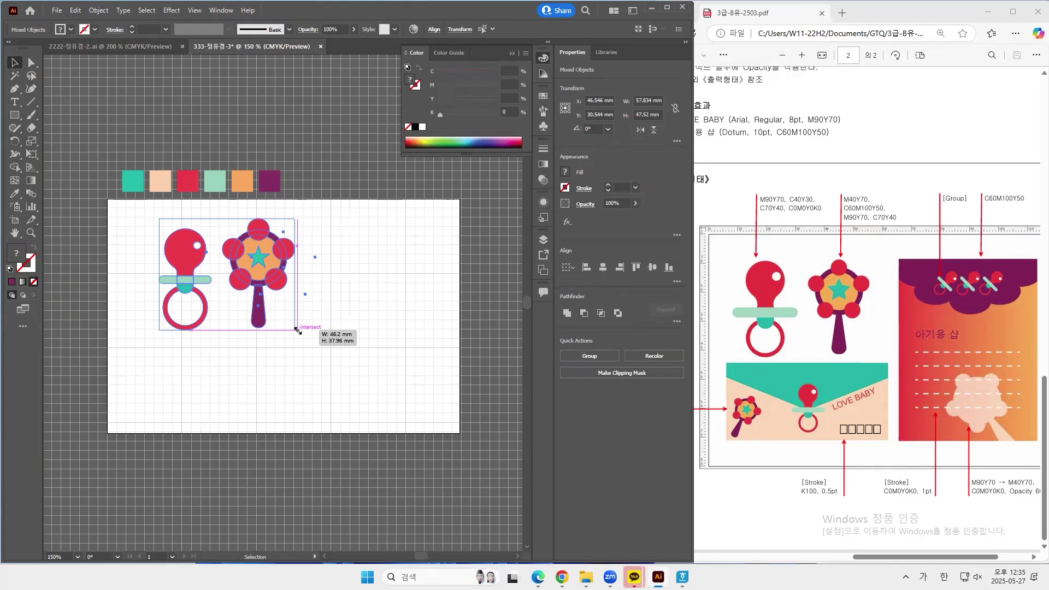
pyautogui.moveTo(297, 331); pyautogui.dragTo(298, 329)
pyautogui.click(325, 342)
# - Move the pacifier's parts farther from the rattle, toward the artboard's upper-left corner
pyautogui.moveTo(151, 231); pyautogui.dragTo(188, 321)
pyautogui.moveTo(184, 273); pyautogui.dragTo(167, 265)
pyautogui.click(317, 304)
# - Group all parts of the rattle into one object
pyautogui.click(279, 286)
pyautogui.moveTo(305, 343); pyautogui.dragTo(220, 210)
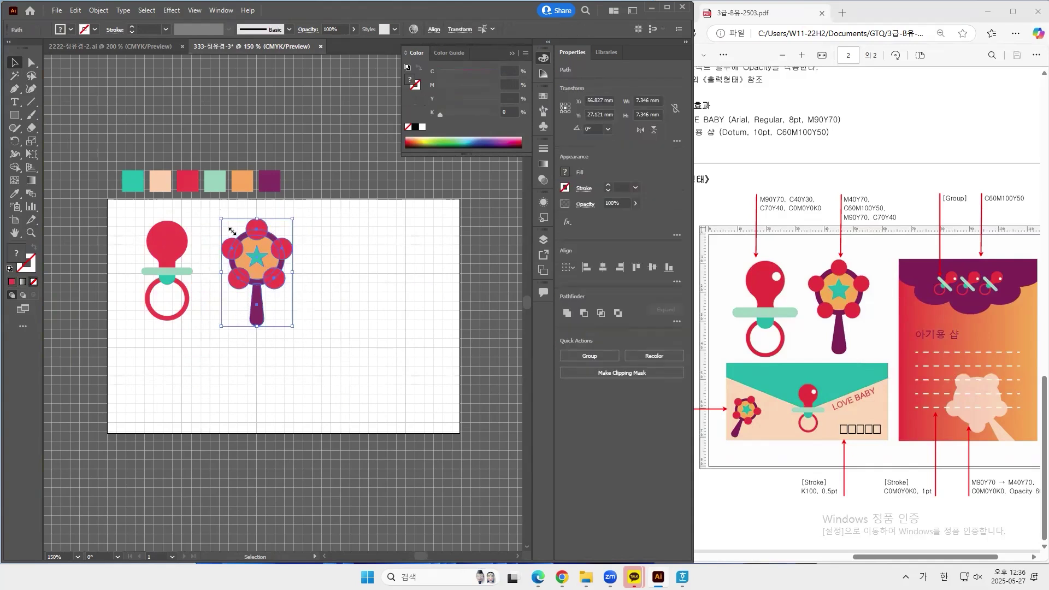
pyautogui.rightClick(253, 256)
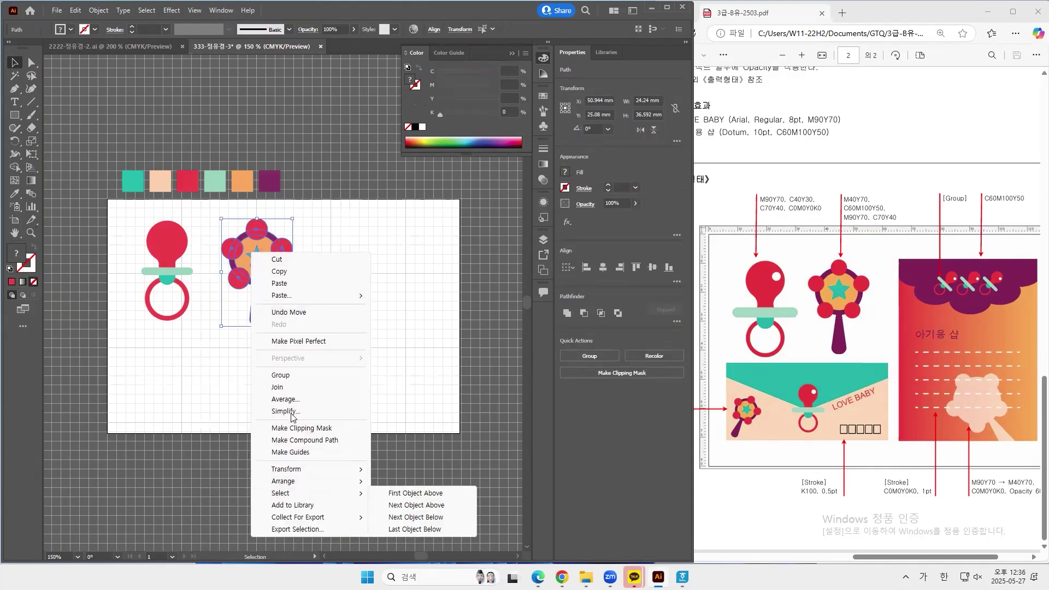
pyautogui.click(300, 376)
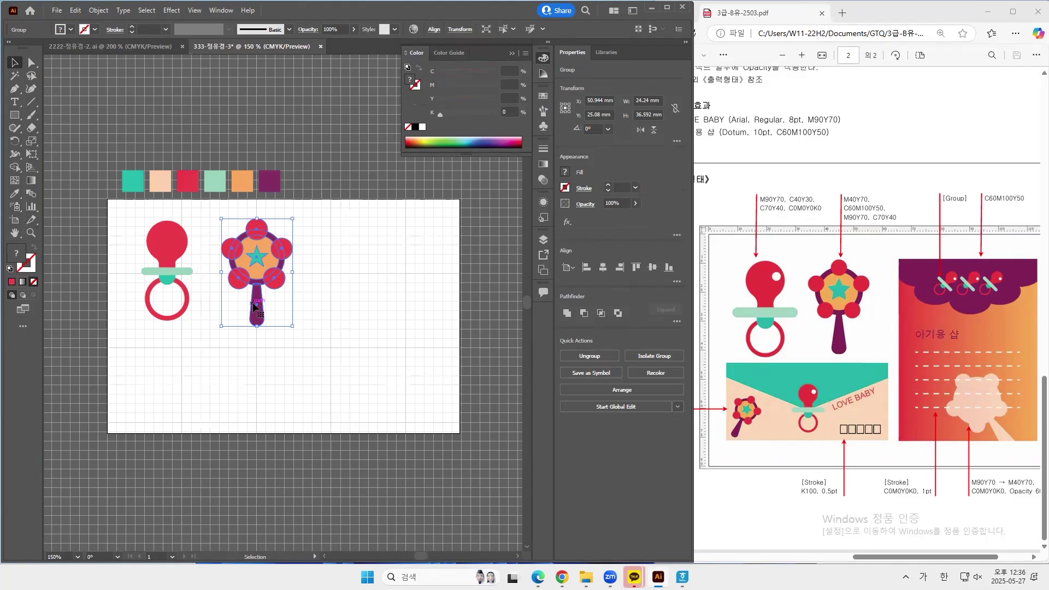
pyautogui.click(317, 388)
# - Draw an envelope rectangle about 64 × 30 mm below the pacifier and rattle and fill it with the peach swatch's colour (M20 Y30)
pyautogui.scroll(-2, 316, 388)
pyautogui.press('m')
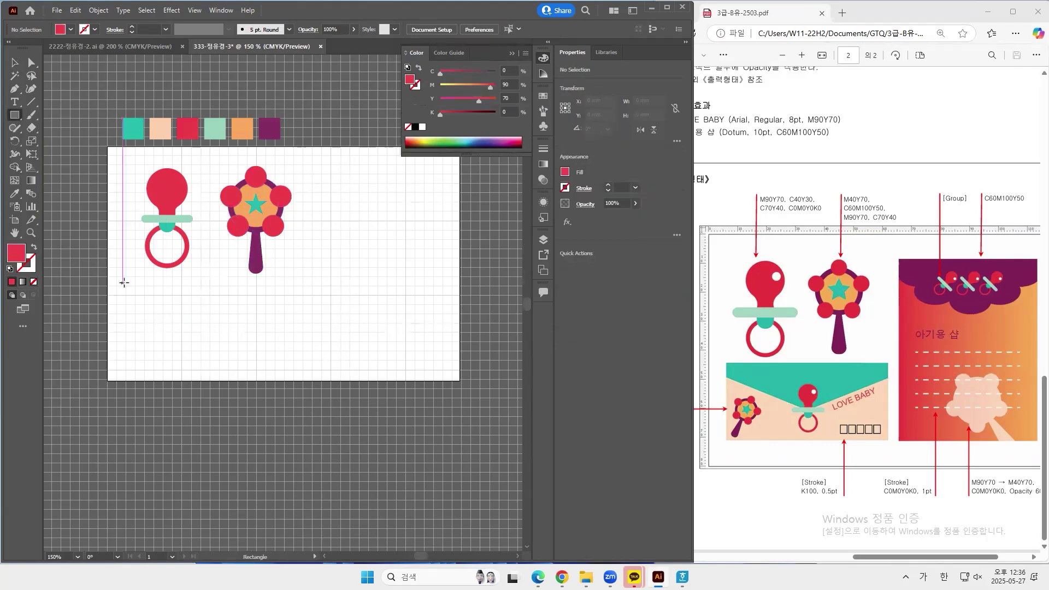
pyautogui.moveTo(125, 278); pyautogui.dragTo(312, 366)
pyautogui.press('Down')
pyautogui.press('Down')
pyautogui.press('Down')
pyautogui.press('Down')
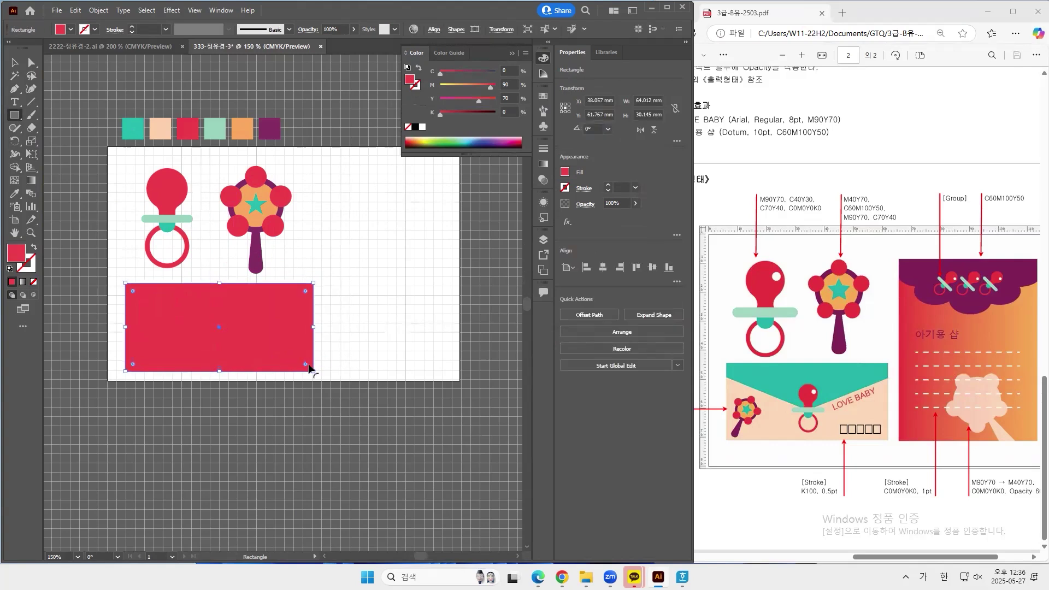
pyautogui.click(14, 193)
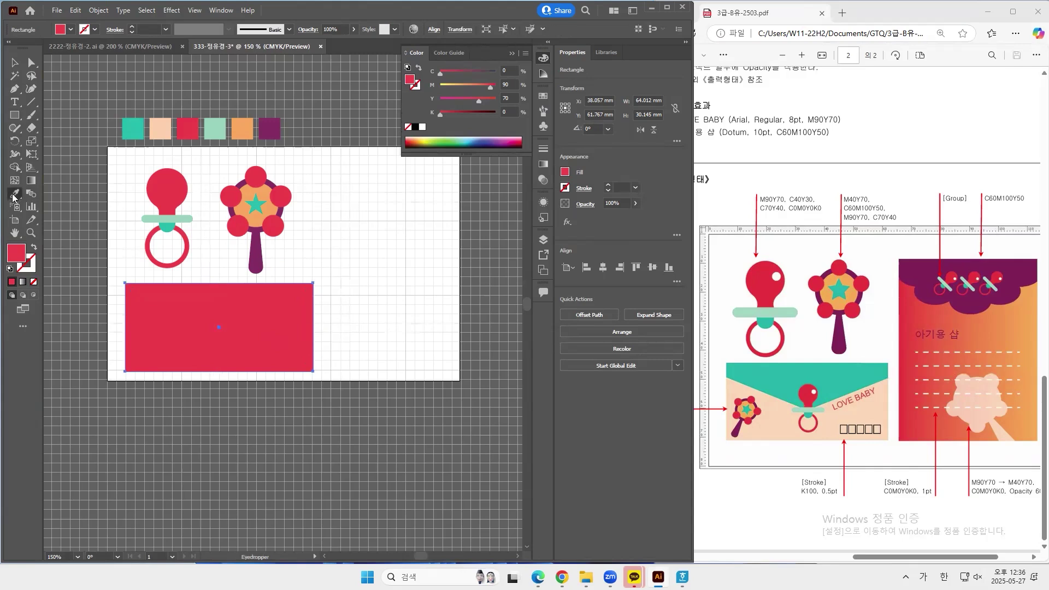
pyautogui.click(169, 130)
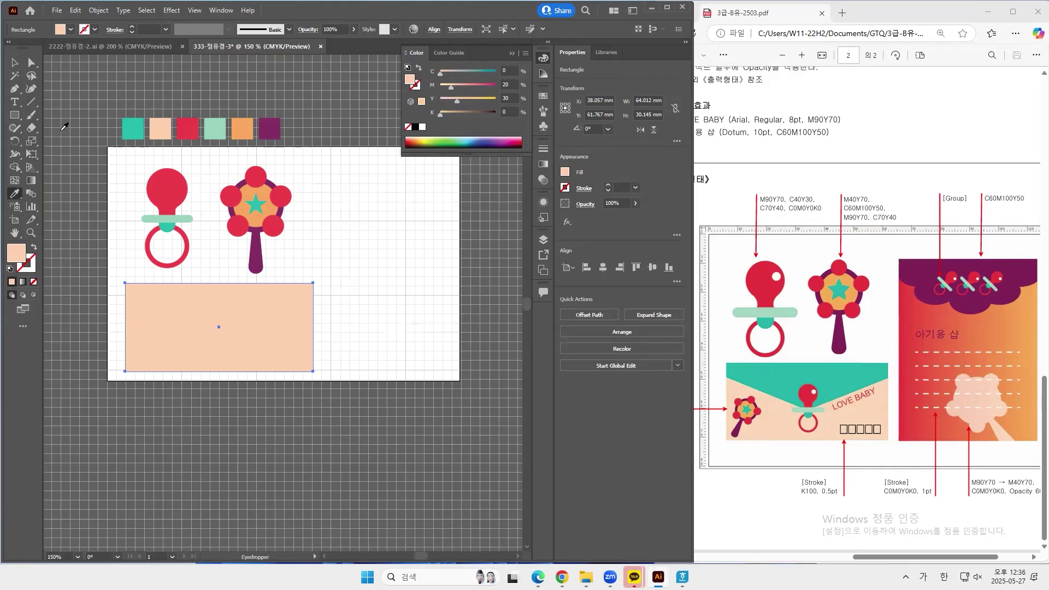
# - Duplicate the peach envelope rectangle and shorten the copy to a strip about 64 × 8.7 mm along the envelope's upper edge
pyautogui.click(14, 60)
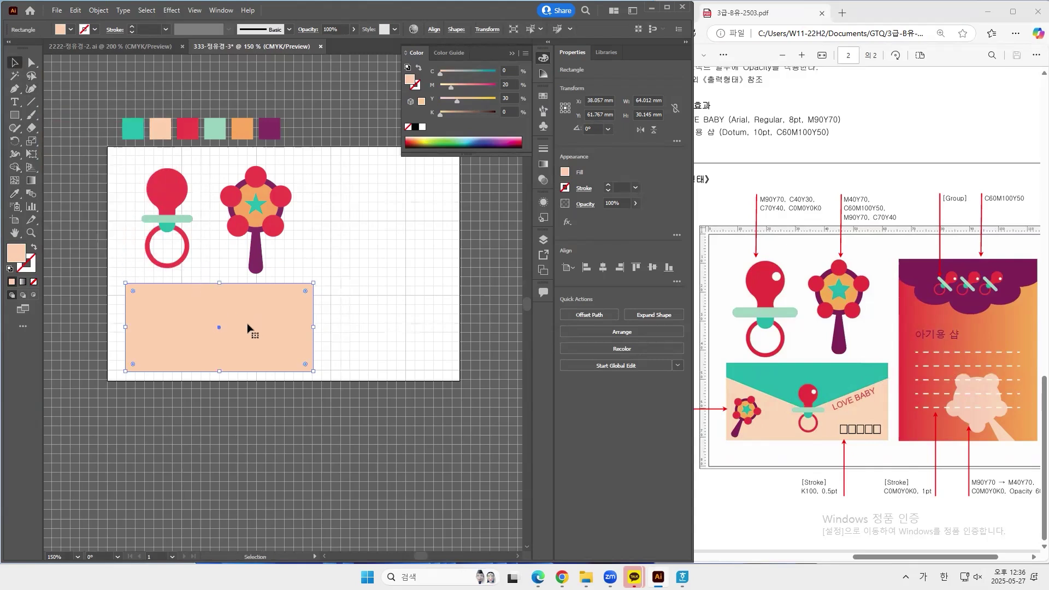
pyautogui.moveTo(246, 328); pyautogui.dragTo(262, 323)
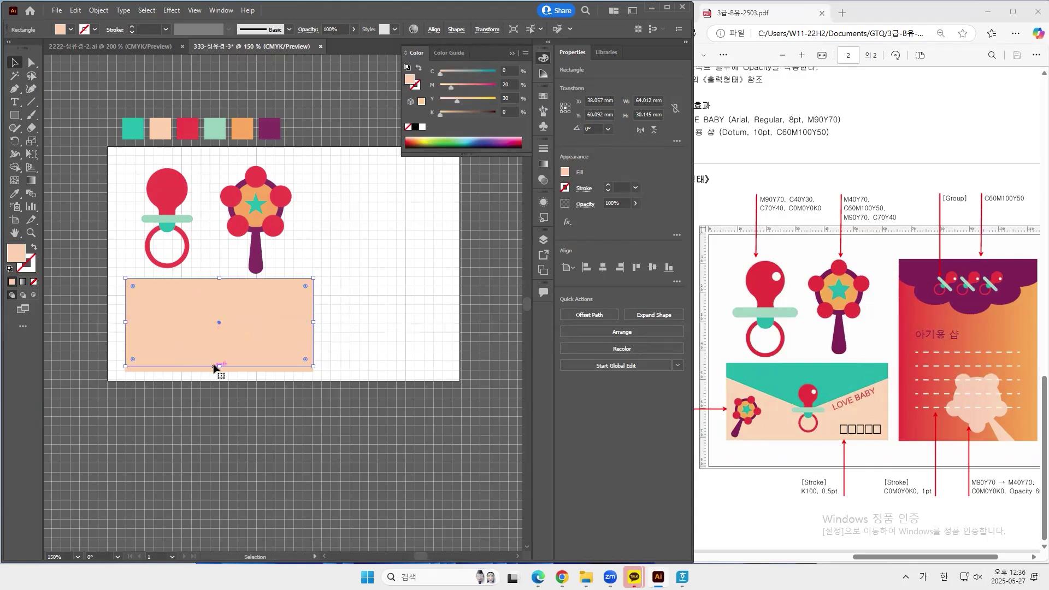
pyautogui.moveTo(218, 367); pyautogui.dragTo(219, 304)
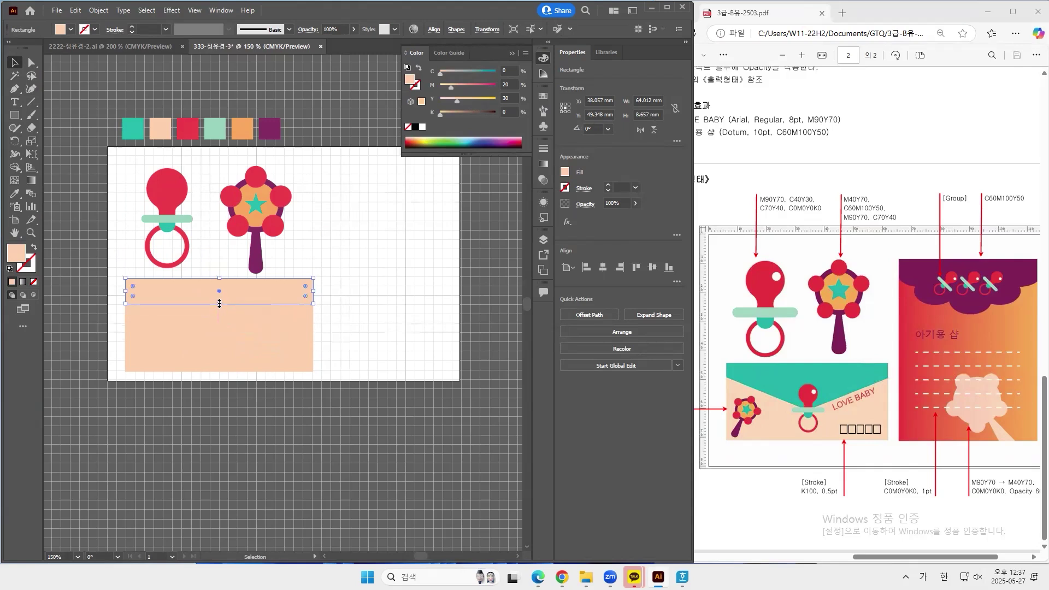
pyautogui.press('Down')
pyautogui.press('Down')
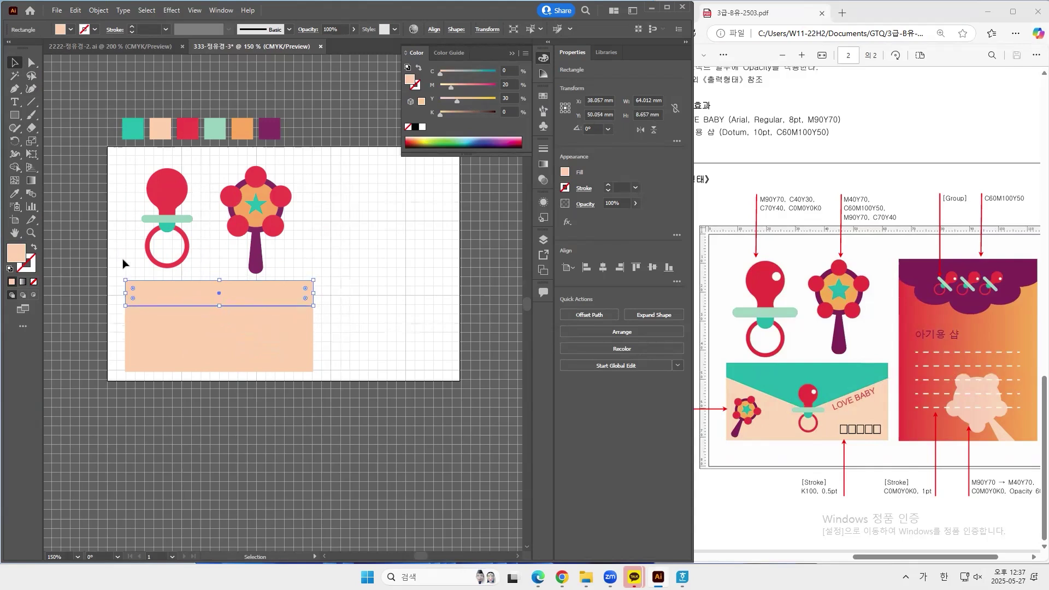
# - Add an anchor point at the middle of the strip's lower edge and move it down to form a V-shaped envelope flap
pyautogui.moveTo(14, 88); pyautogui.dragTo(49, 103)
pyautogui.click(219, 306)
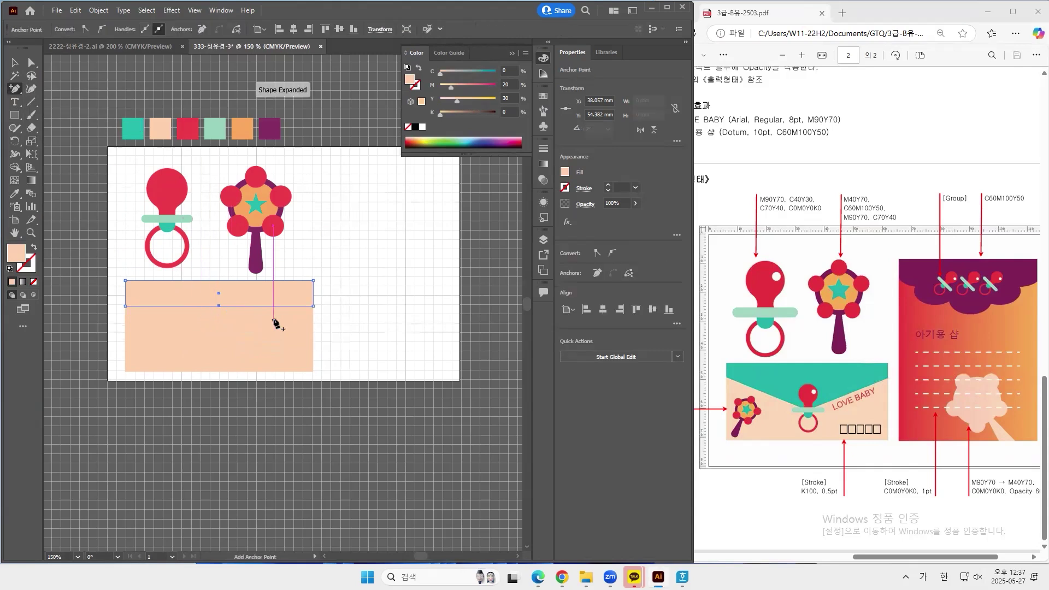
pyautogui.click(31, 68)
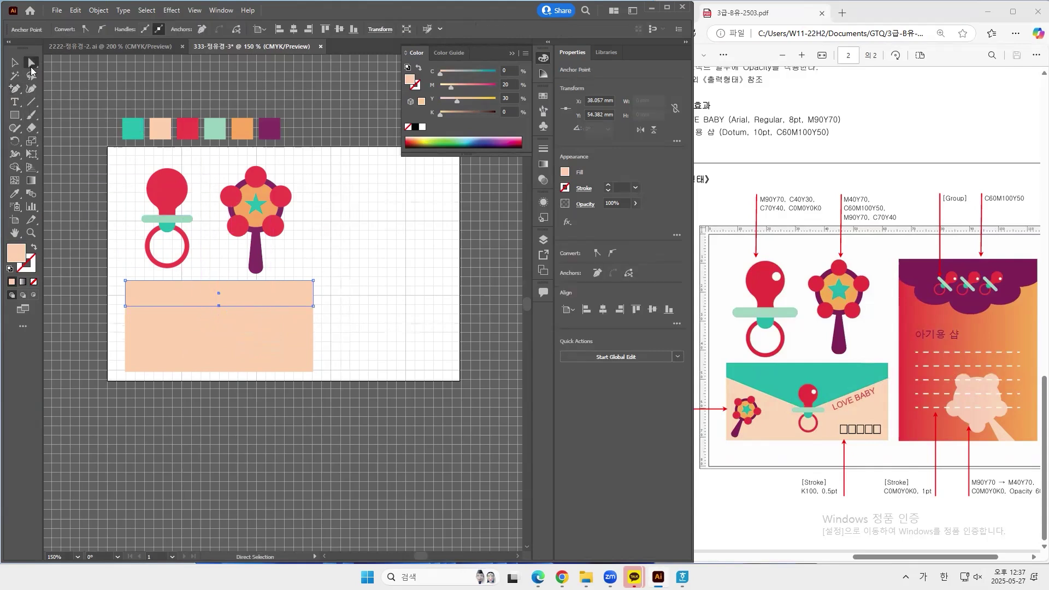
pyautogui.press('Down')
pyautogui.press('Down')
pyautogui.press('Down')
pyautogui.press('Down')
pyautogui.press('Down')
pyautogui.press('Down')
pyautogui.press('Down')
pyautogui.press('Down')
pyautogui.press('Down')
pyautogui.press('Down')
pyautogui.press('Down')
pyautogui.press('Down')
pyautogui.press('Down')
pyautogui.press('Down')
pyautogui.press('Down')
pyautogui.press('Down')
pyautogui.press('Down')
pyautogui.press('Down')
pyautogui.press('Down')
pyautogui.press('Down')
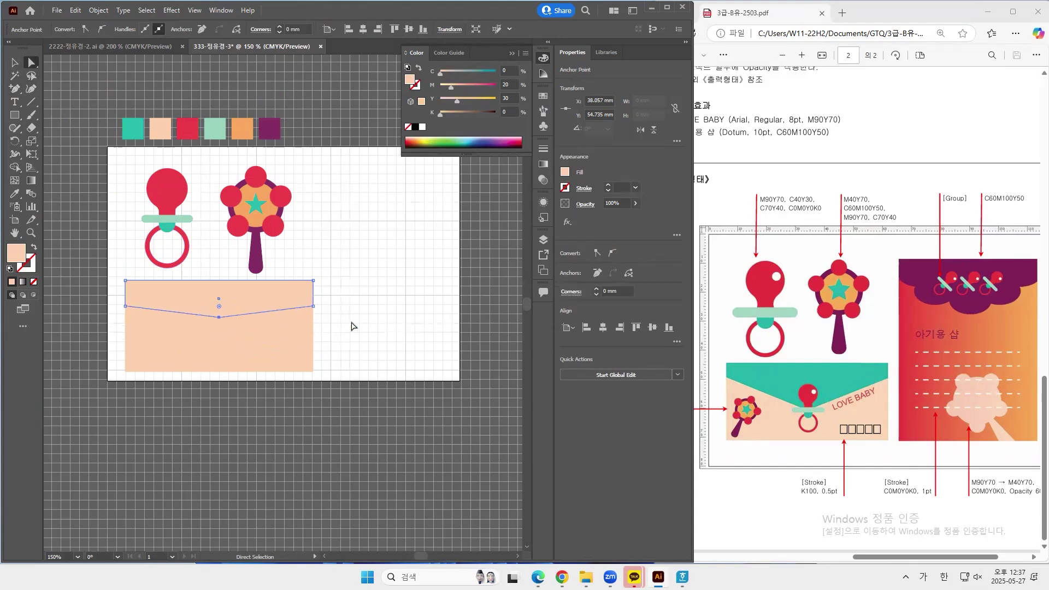
pyautogui.press('Down')
pyautogui.press('Down')
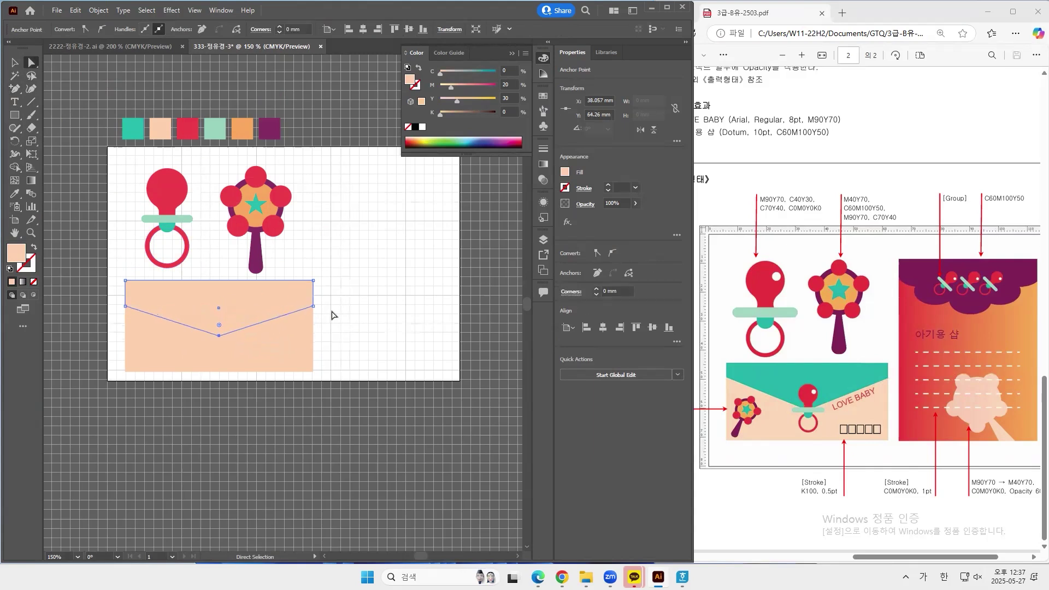
pyautogui.press('Down')
# - Fill the flap with the teal swatch's colour (C70 Y40) and lower the upper edges of the flap and envelope slightly
pyautogui.click(15, 194)
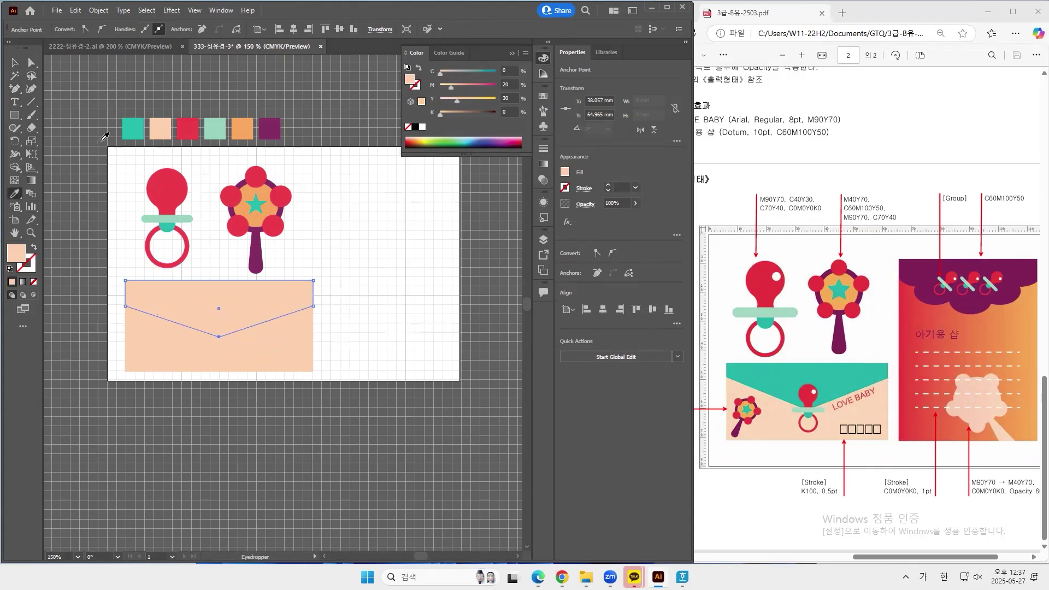
pyautogui.click(141, 127)
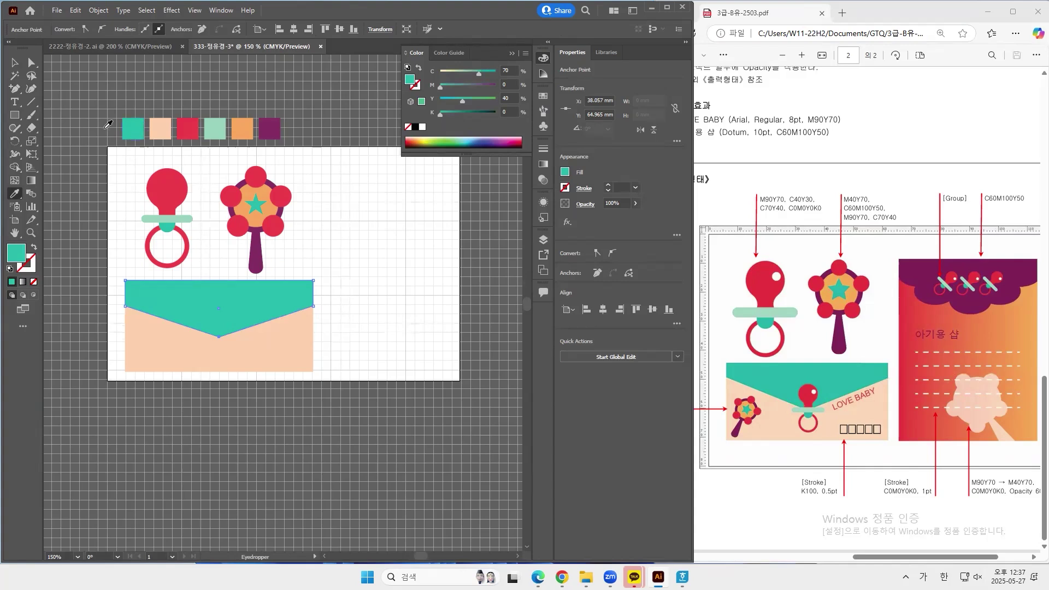
pyautogui.press('a')
pyautogui.moveTo(110, 276); pyautogui.dragTo(328, 298)
pyautogui.press('Down')
pyautogui.press('Down')
pyautogui.press('Down')
pyautogui.press('Down')
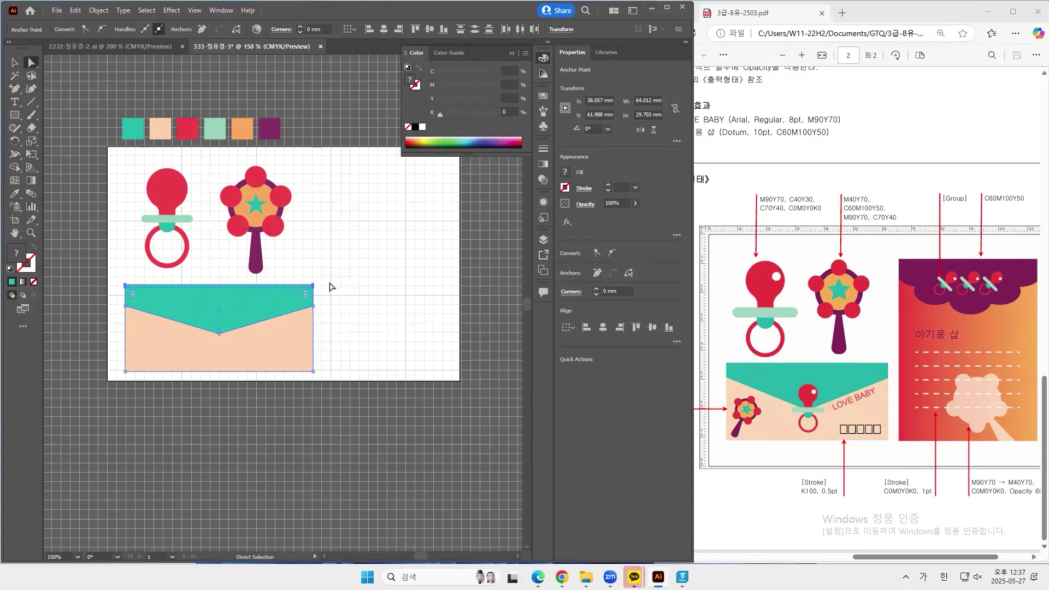
pyautogui.click(329, 285)
# - Draw a circle about 2.7 mm across on the upper right of the pacifier's bulb and fill it white
pyautogui.click(15, 65)
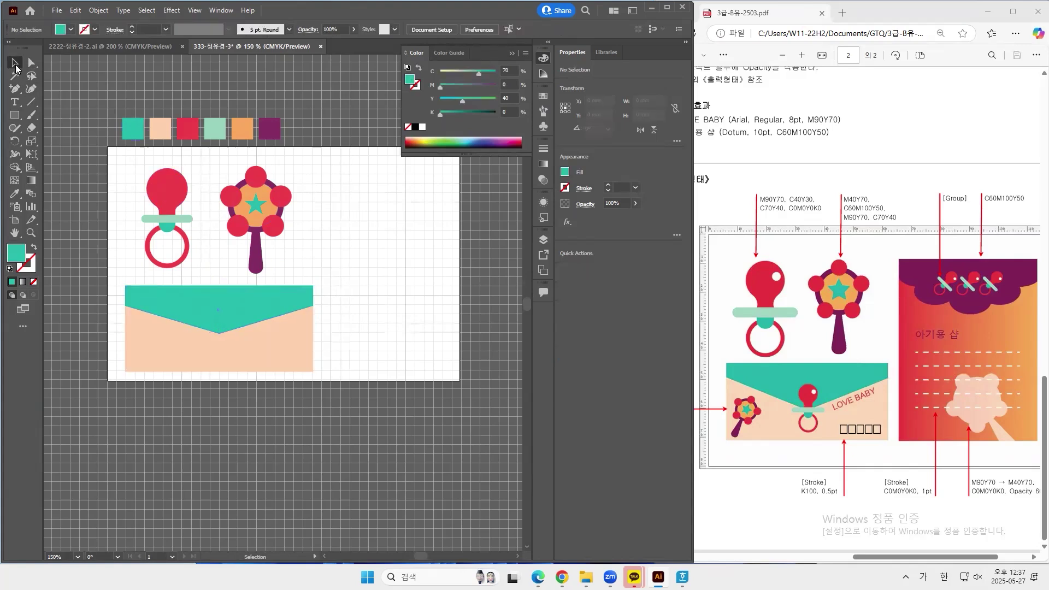
pyautogui.moveTo(135, 169); pyautogui.dragTo(174, 202)
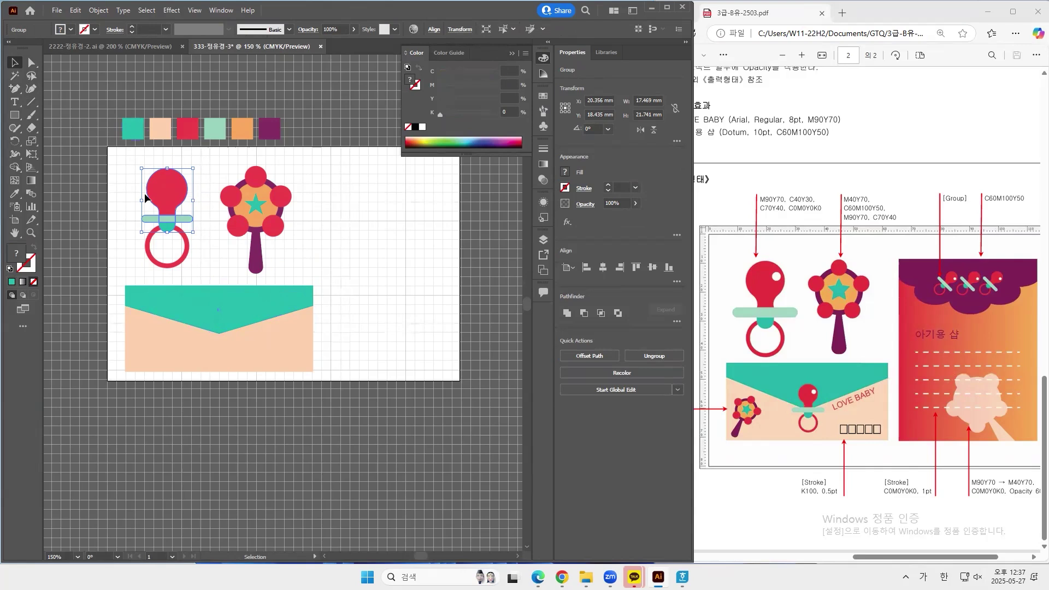
pyautogui.click(31, 233)
pyautogui.click(176, 192)
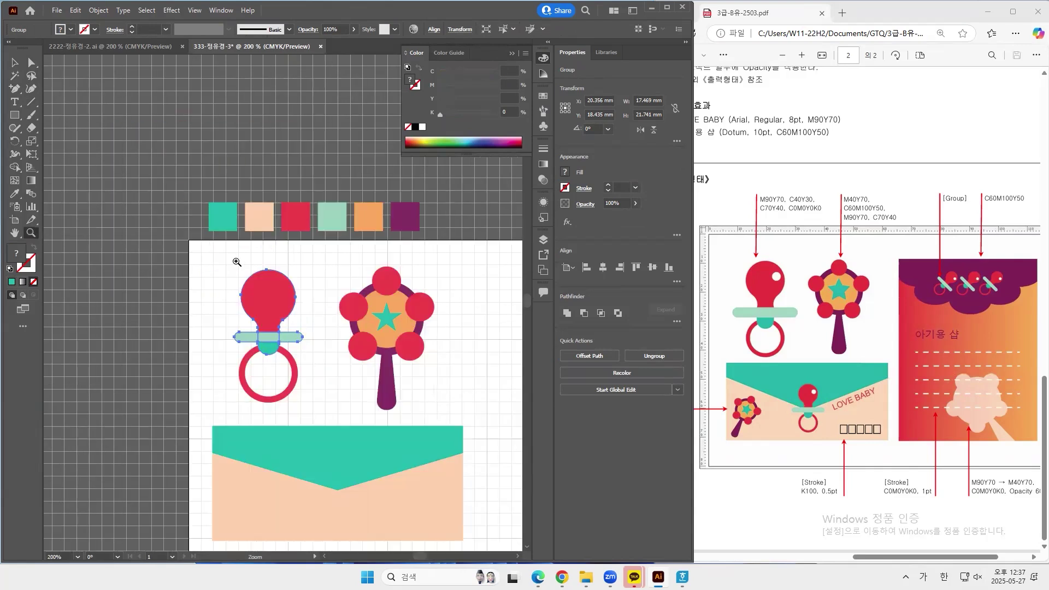
pyautogui.click(300, 307)
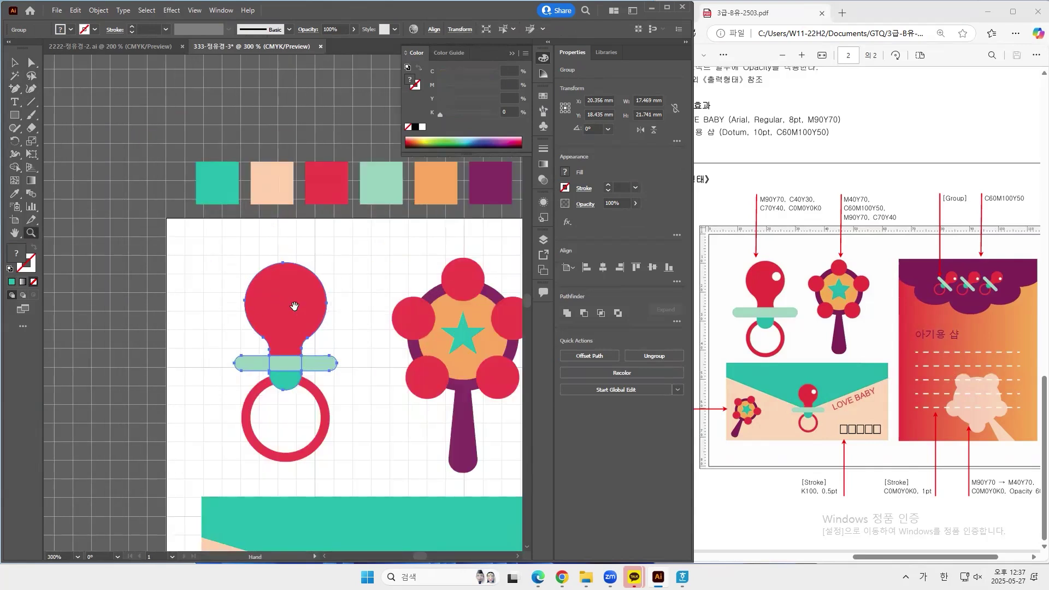
pyautogui.moveTo(294, 306); pyautogui.dragTo(231, 269)
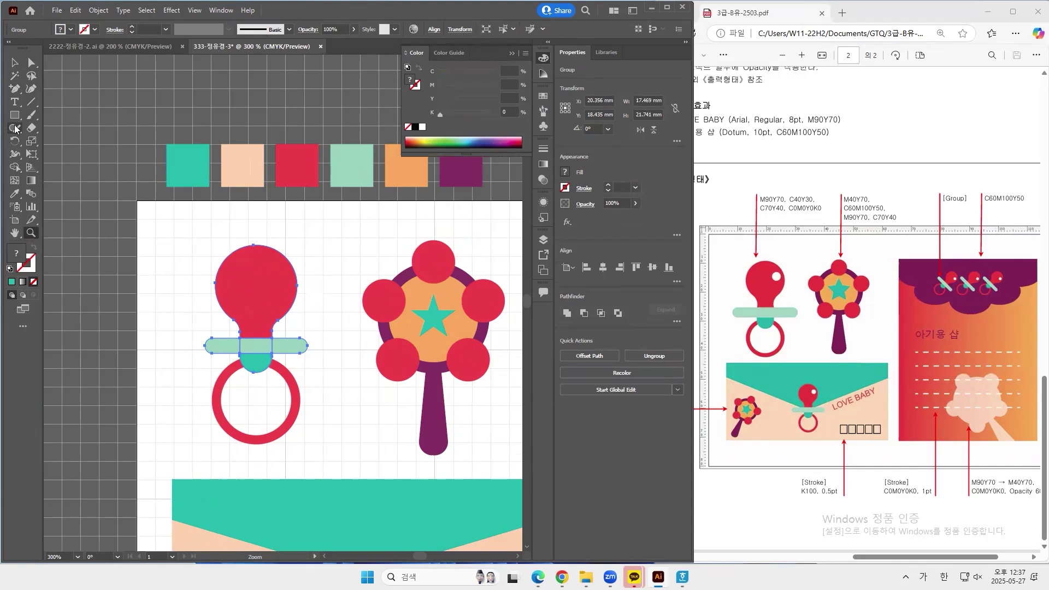
pyautogui.moveTo(15, 114); pyautogui.dragTo(98, 141)
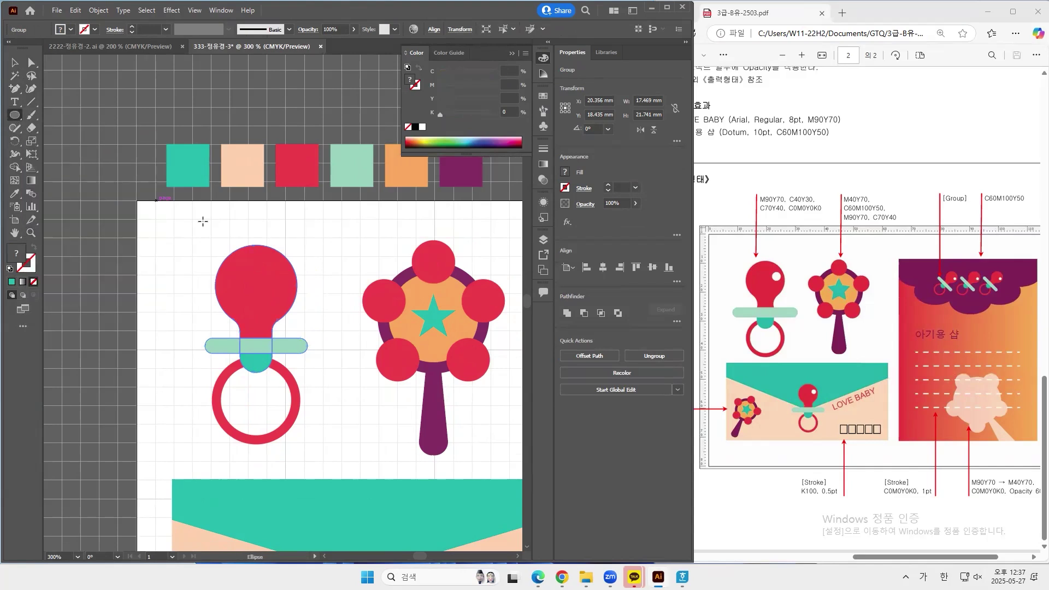
pyautogui.moveTo(276, 271); pyautogui.dragTo(282, 286)
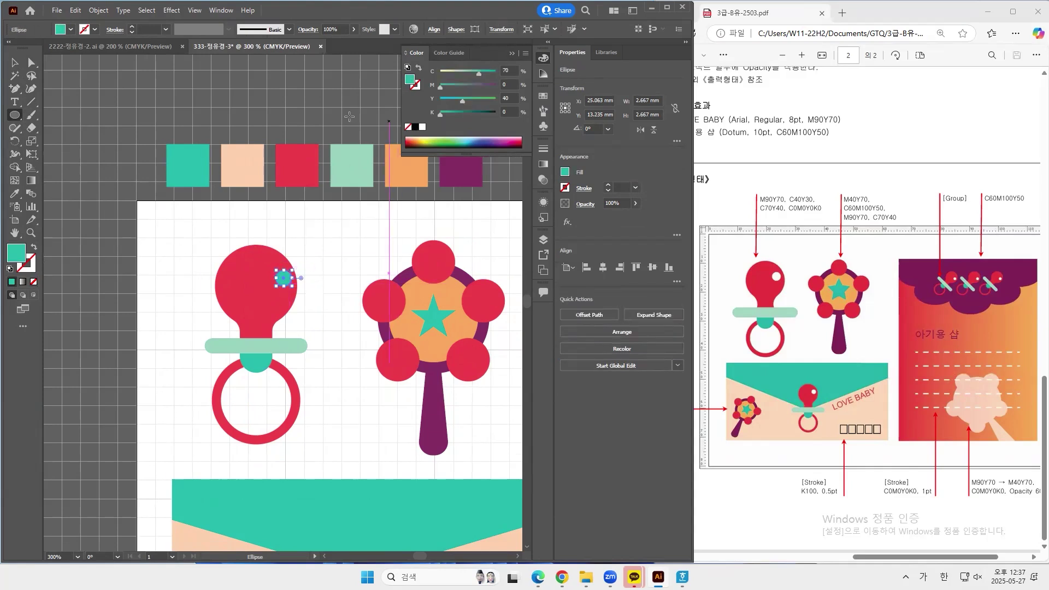
pyautogui.click(422, 127)
pyautogui.click(15, 62)
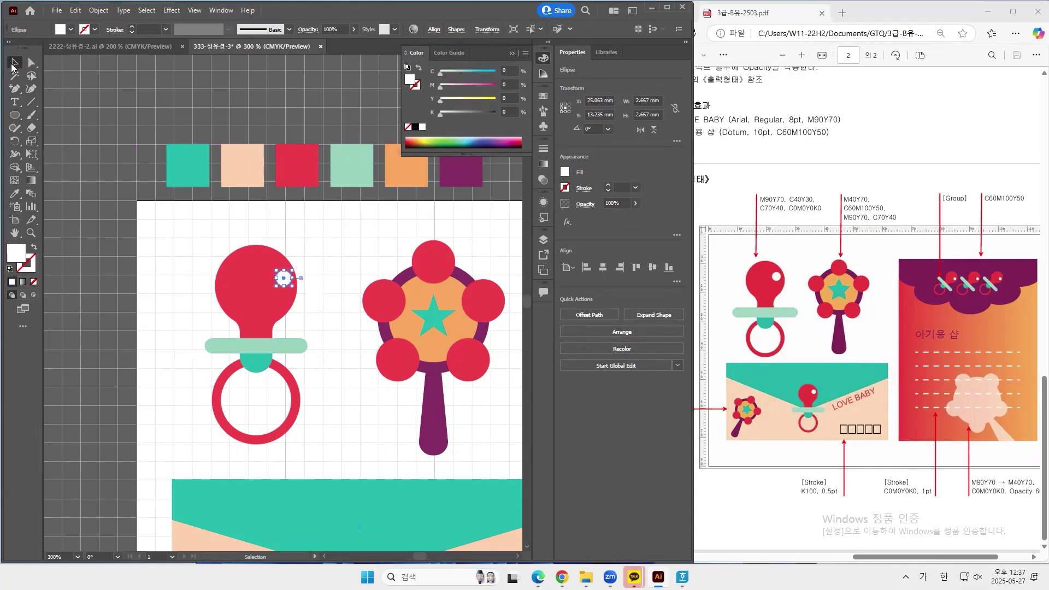
# - Delete the stray white circle just right of the pacifier's bulb
pyautogui.click(327, 235)
pyautogui.scroll(-2, 328, 234)
pyautogui.moveTo(164, 192); pyautogui.dragTo(340, 352)
pyautogui.click(315, 241)
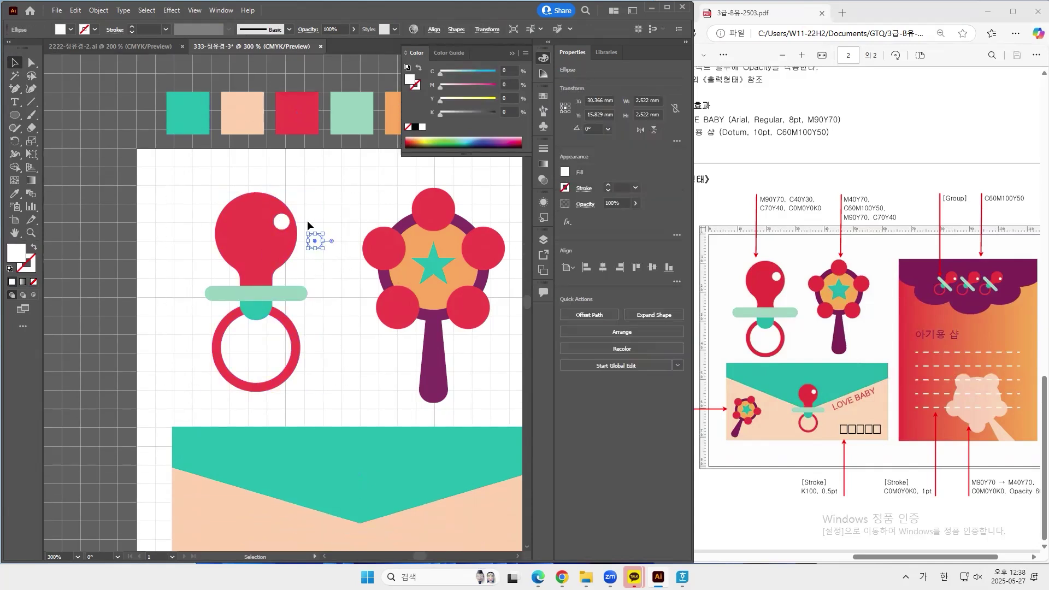
pyautogui.click(309, 225)
# - Group all parts of the pacifier, including its white highlight, into one object
pyautogui.moveTo(199, 191); pyautogui.dragTo(308, 374)
pyautogui.rightClick(264, 266)
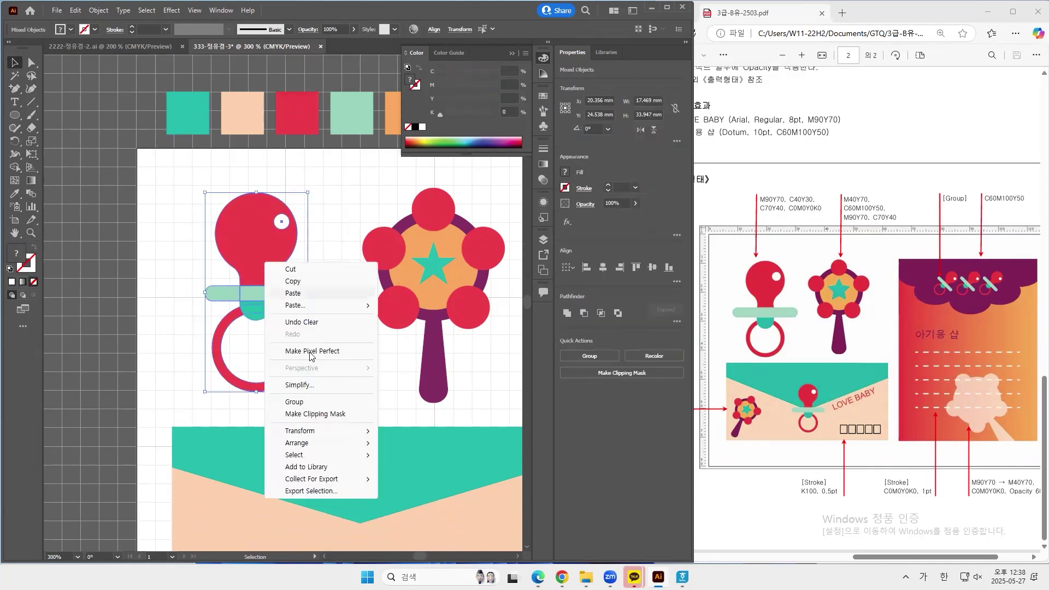
pyautogui.click(317, 404)
# - Copy the pacifier onto the envelope, scale it down to about 8.2 × 15.9 mm and place it over the flap's tip
pyautogui.scroll(-3, 314, 384)
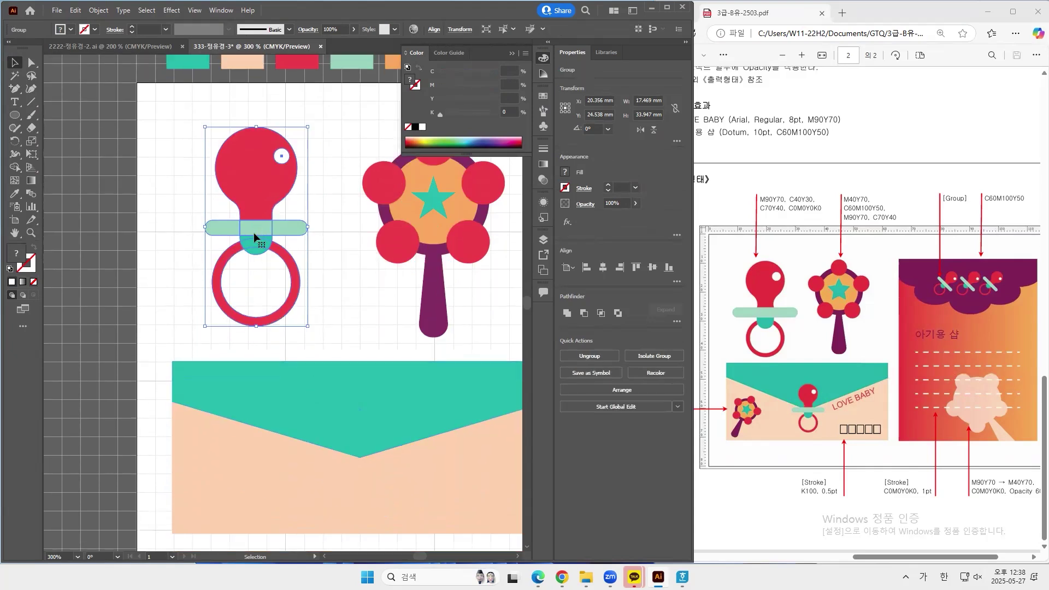
pyautogui.moveTo(264, 215); pyautogui.dragTo(384, 464)
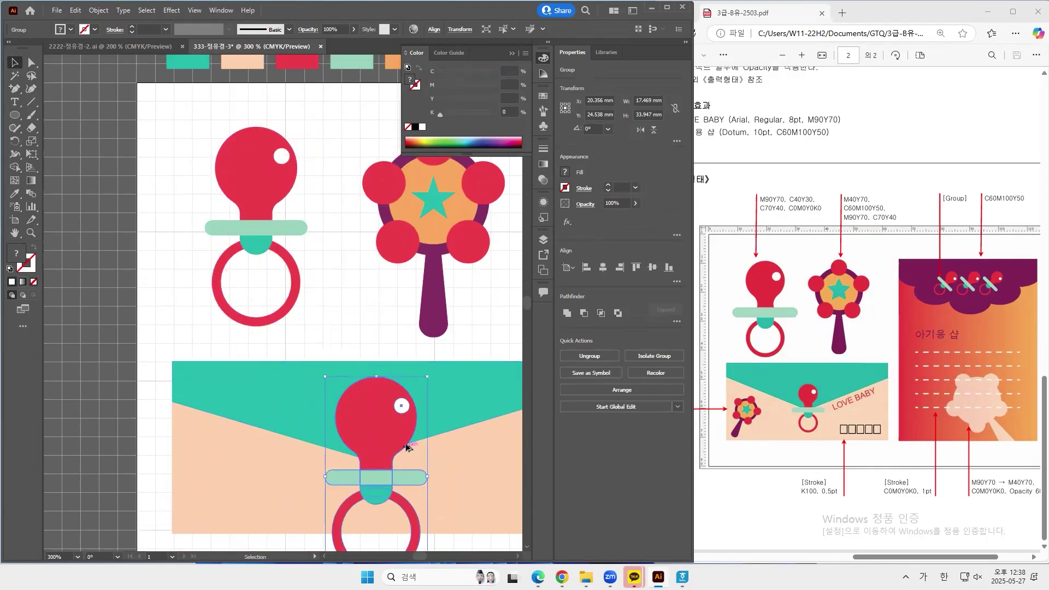
pyautogui.scroll(-3, 404, 445)
pyautogui.moveTo(427, 497); pyautogui.dragTo(376, 391)
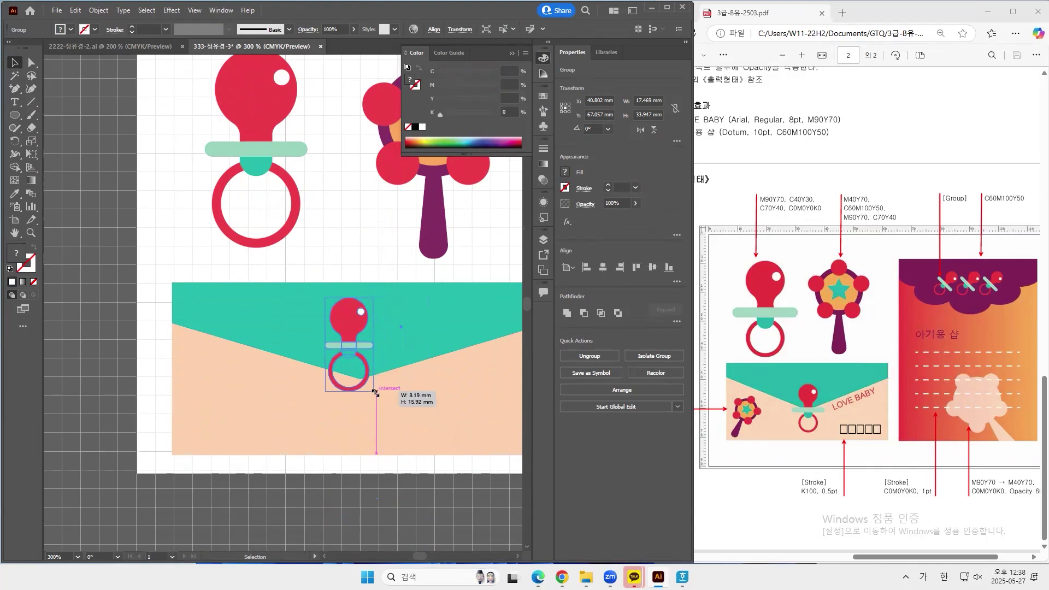
pyautogui.moveTo(353, 319); pyautogui.dragTo(367, 352)
# - Copy the rattle onto the left part of the envelope and bring the copy to the front
pyautogui.hscroll(2, 372, 464)
pyautogui.scroll(2, 371, 464)
pyautogui.hscroll(1, 372, 464)
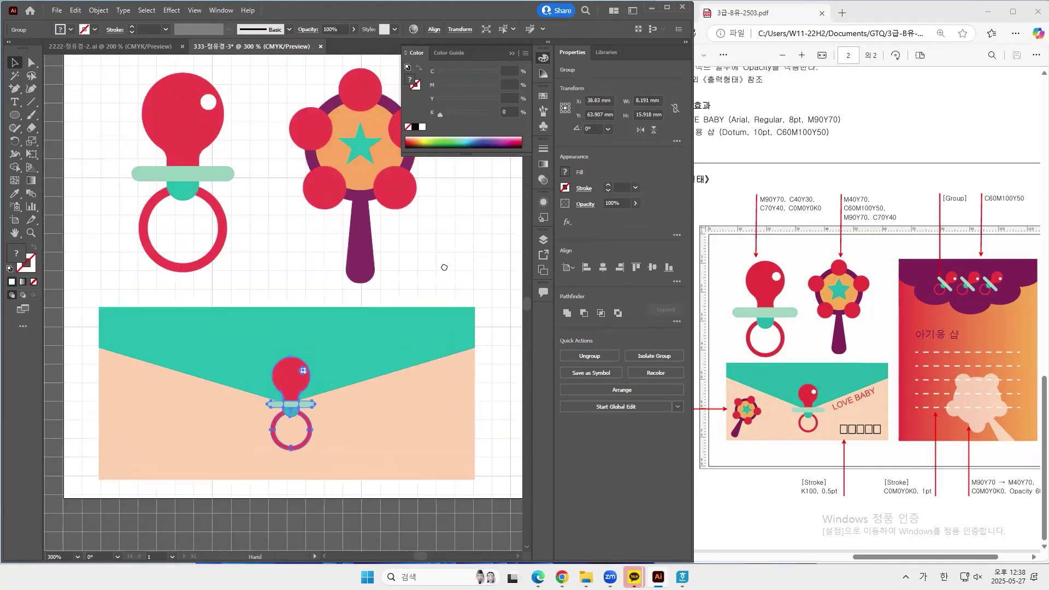
pyautogui.click(384, 198)
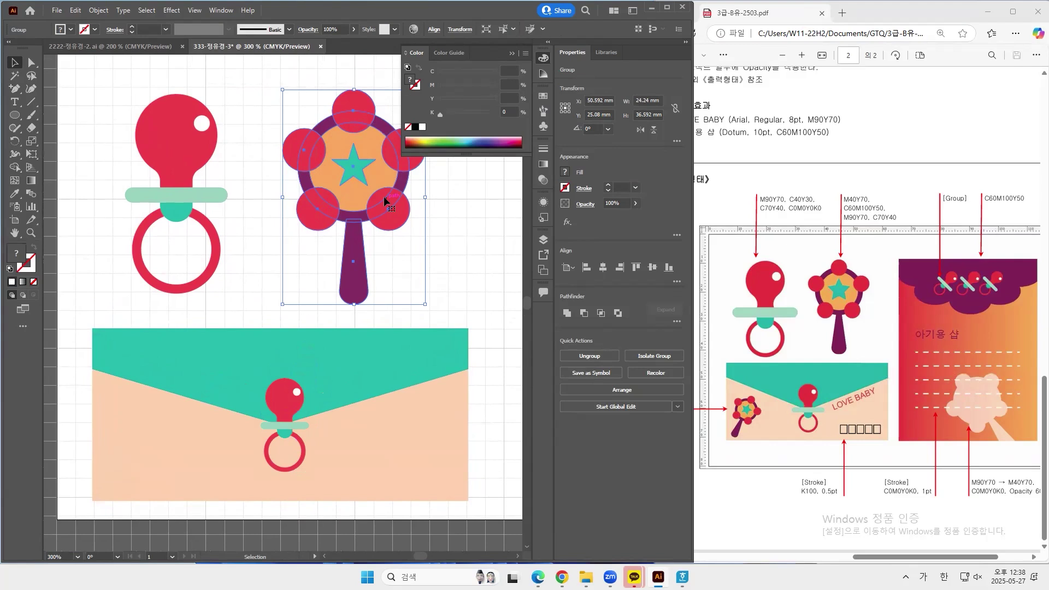
pyautogui.moveTo(383, 196); pyautogui.dragTo(191, 447)
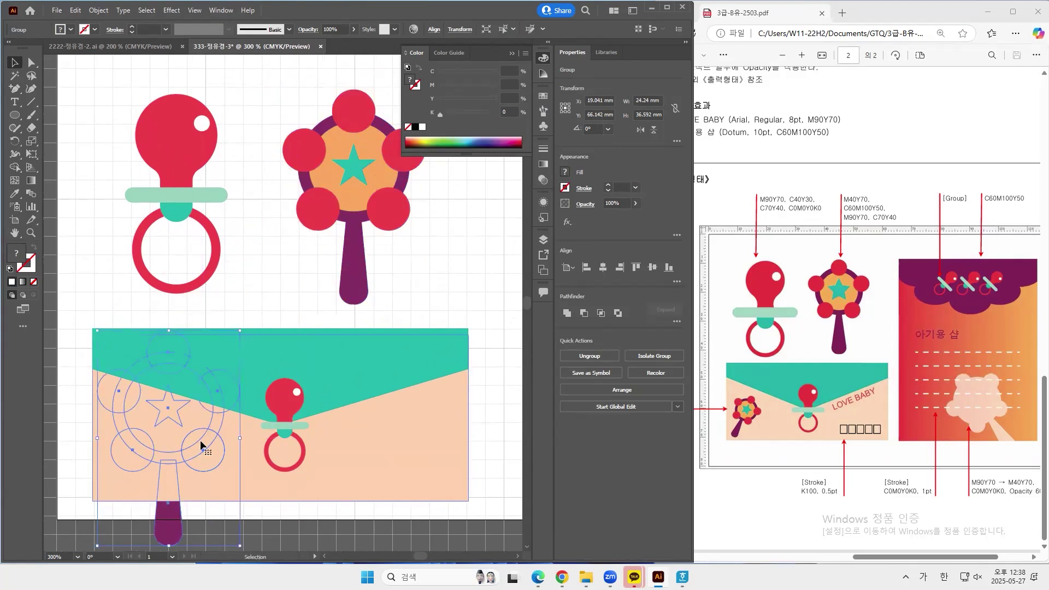
pyautogui.rightClick(178, 519)
pyautogui.moveTo(227, 460)
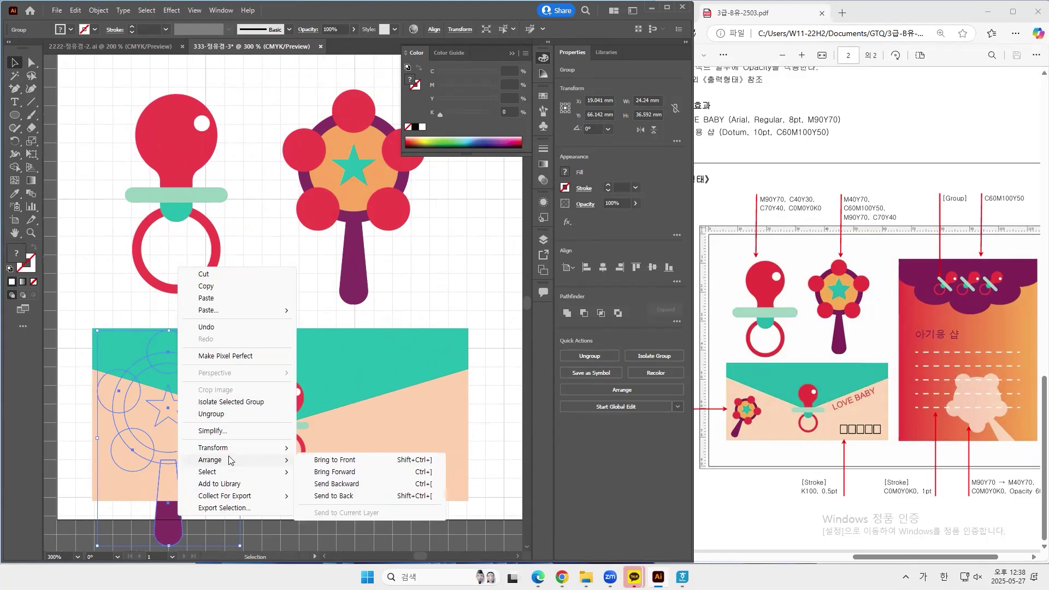
pyautogui.click(332, 460)
# - Scale down the rattle copy, tilt it so its handle points down-left, and place it in the envelope's lower-left corner
pyautogui.moveTo(240, 330); pyautogui.dragTo(159, 439)
pyautogui.moveTo(215, 458); pyautogui.dragTo(142, 435)
pyautogui.scroll(-3, 273, 453)
pyautogui.click(273, 468)
# - Draw a small postcode rectangle about 3.2 × 3.8 mm near the envelope's lower-right corner
pyautogui.hscroll(2, 286, 389)
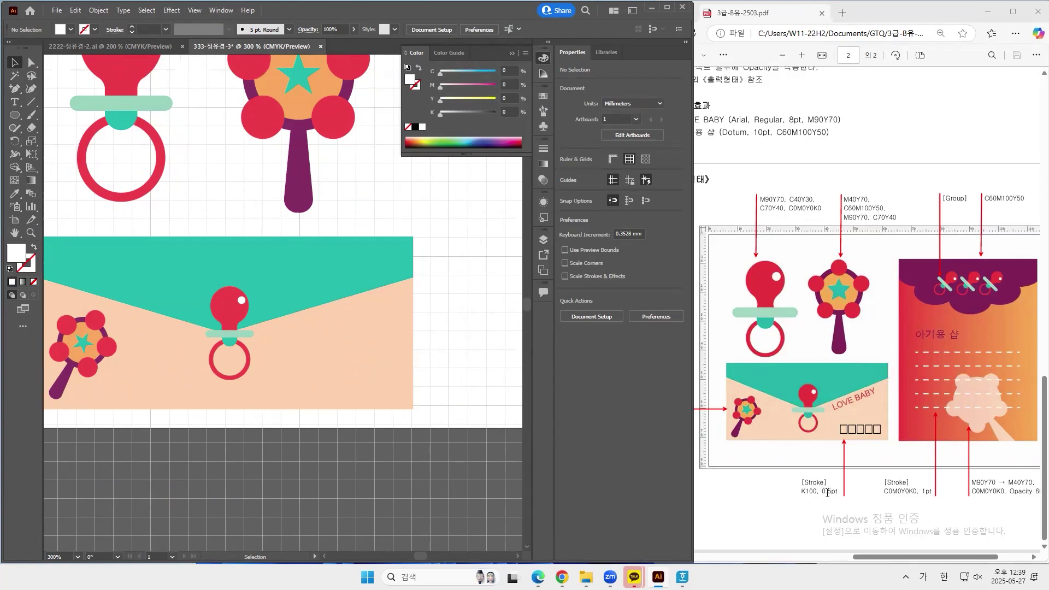
pyautogui.press('m')
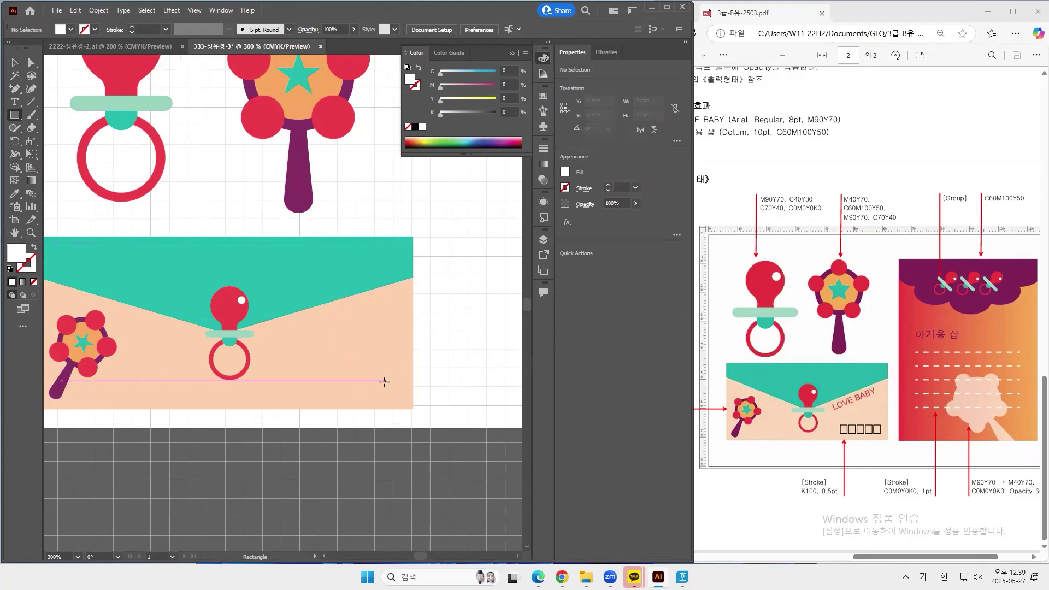
pyautogui.moveTo(382, 382); pyautogui.dragTo(401, 403)
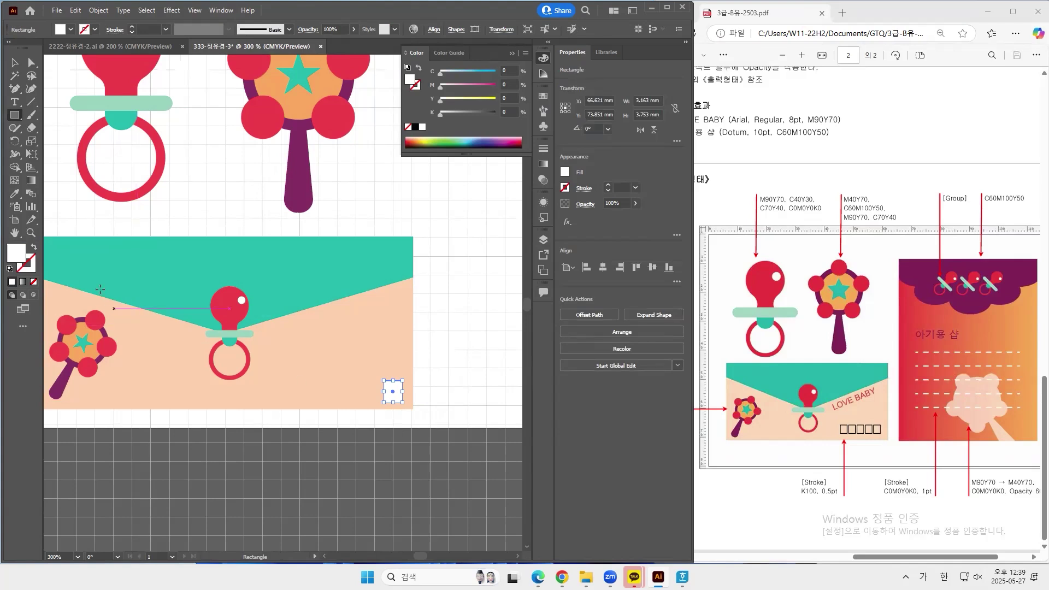
# - Give the small rectangle no fill and a black (K100) stroke of 0.5 pt
pyautogui.click(32, 249)
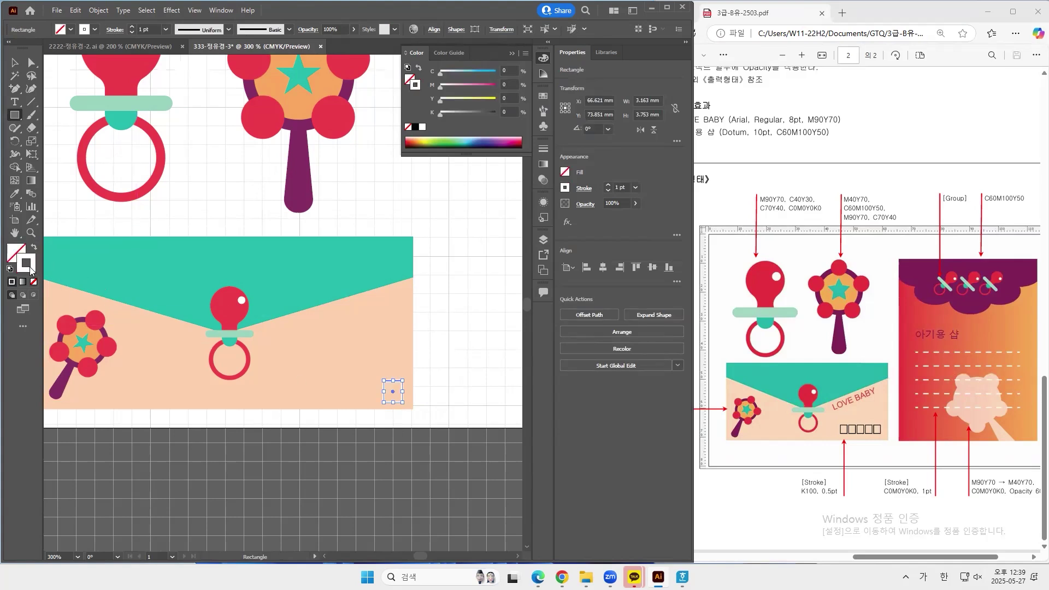
pyautogui.click(415, 127)
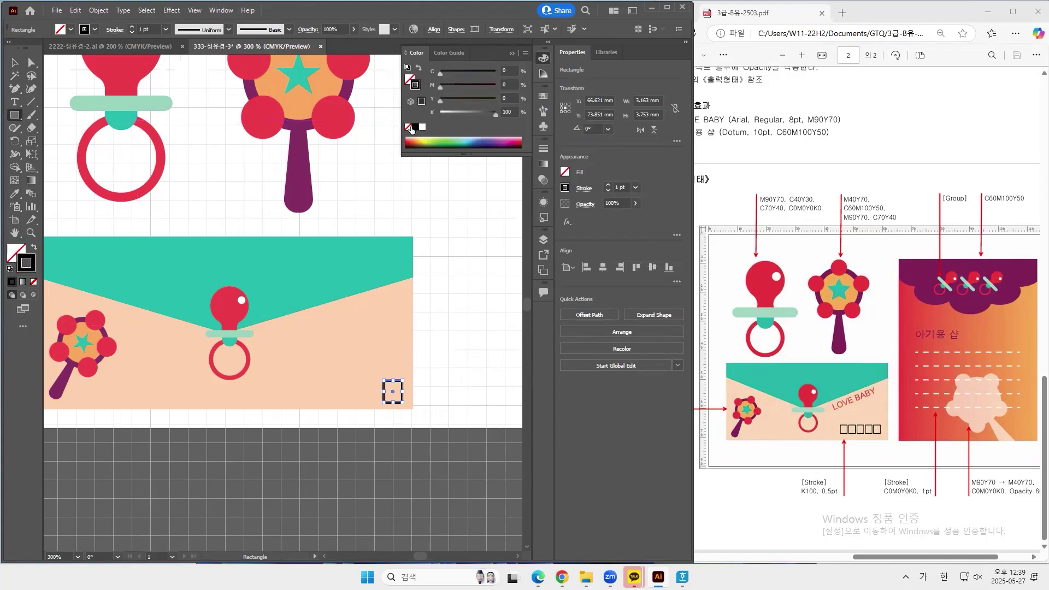
pyautogui.doubleClick(139, 30)
pyautogui.write('0.')
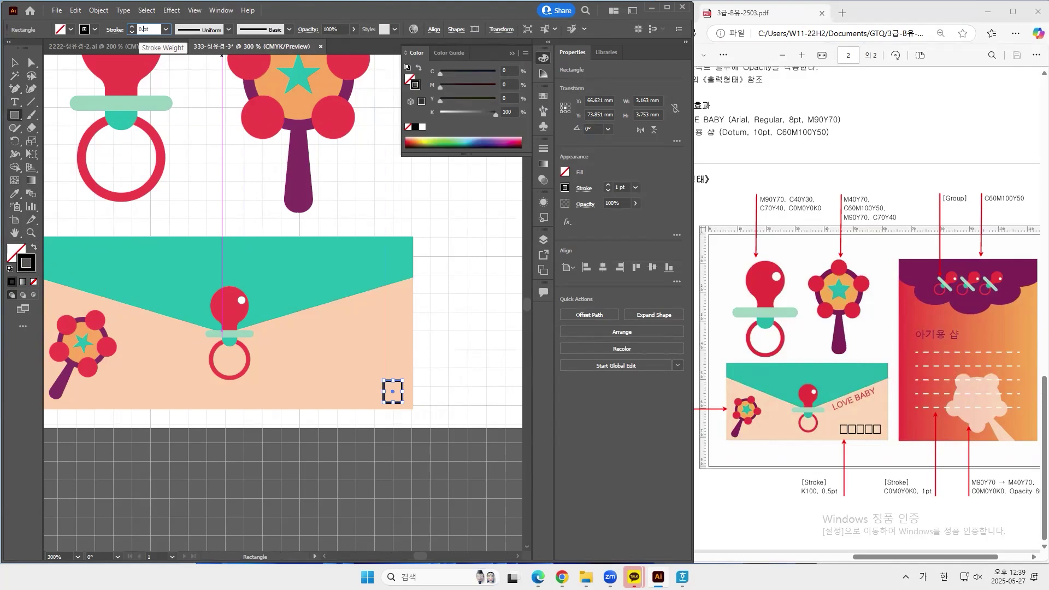
pyautogui.write('5')
pyautogui.press('Return')
# - Nudge the small rectangle about 0.7 mm left and 1.1 mm up, away from the envelope's corner
pyautogui.press('v')
pyautogui.press('Up')
pyautogui.press('Left')
pyautogui.press('Left')
pyautogui.press('Up')
pyautogui.press('Up')
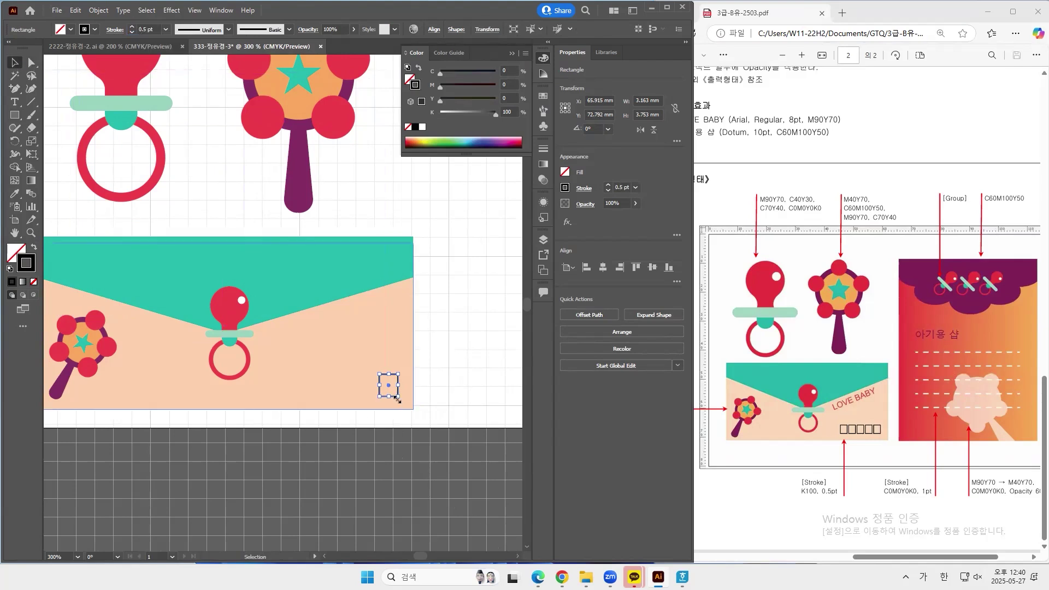
# - Duplicate the postcode rectangle about 3.6 mm to its left and repeat the copy to make a row of five boxes
pyautogui.moveTo(389, 387); pyautogui.dragTo(368, 389)
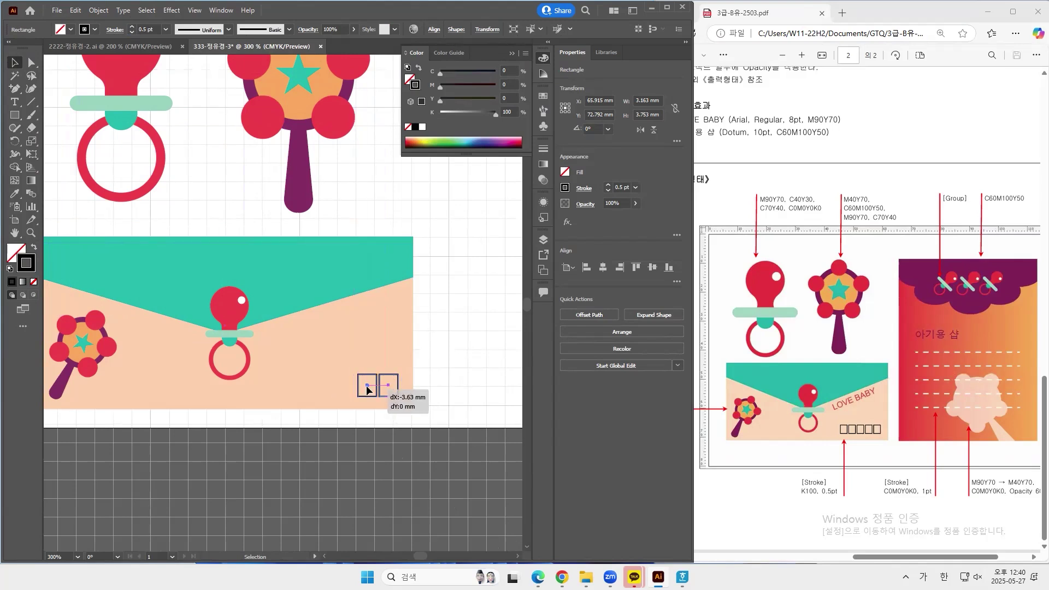
pyautogui.moveTo(368, 390); pyautogui.dragTo(368, 390)
pyautogui.hotkey('ctrl', 'd')
pyautogui.hotkey('ctrl', 'd')
pyautogui.hotkey('ctrl', 'd')
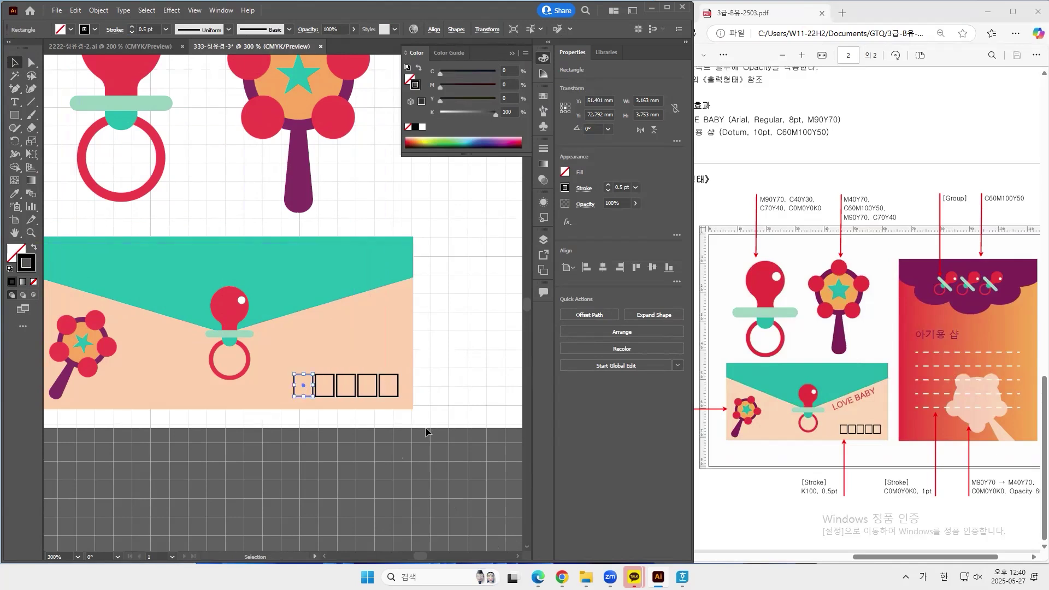
pyautogui.click(423, 436)
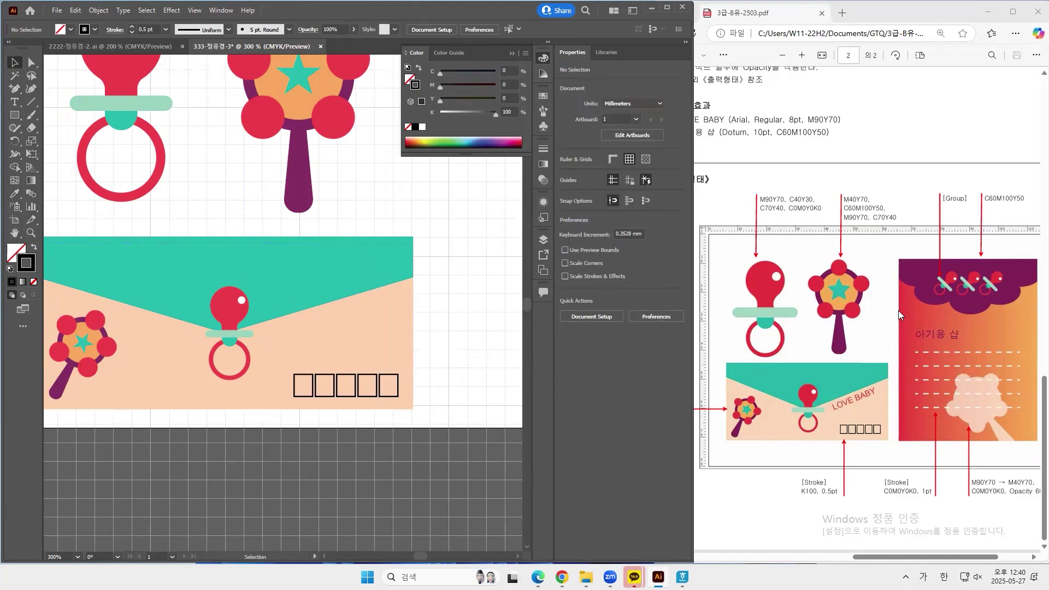
# - Copy the wording "LOVE BABY" from the exam PDF and paste it as text above the envelope's postcode boxes
pyautogui.moveTo(679, 120); pyautogui.dragTo(723, 119)
pyautogui.hotkey('ctrl', 'c')
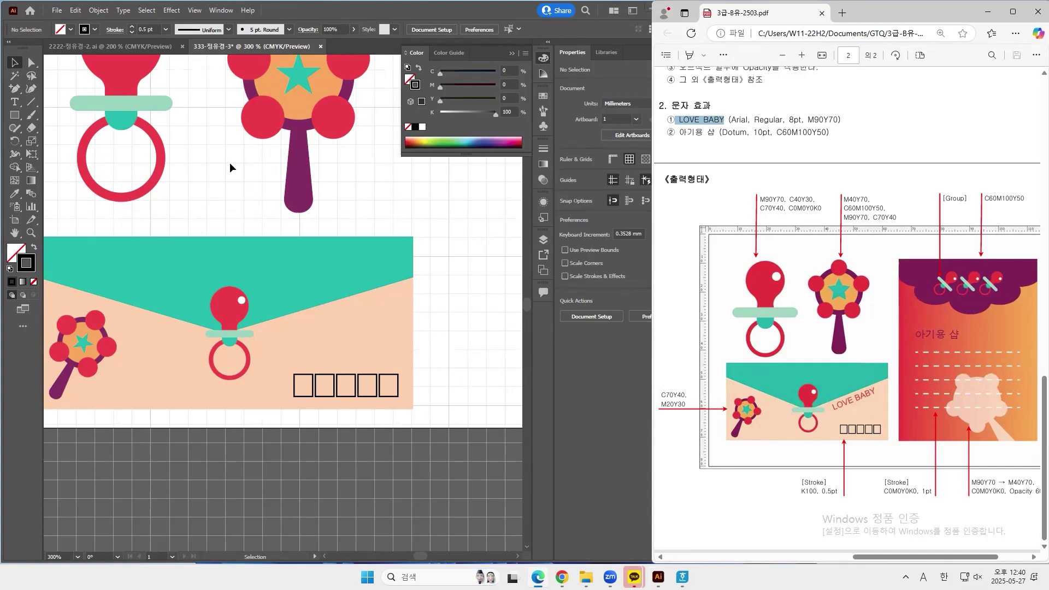
pyautogui.click(14, 102)
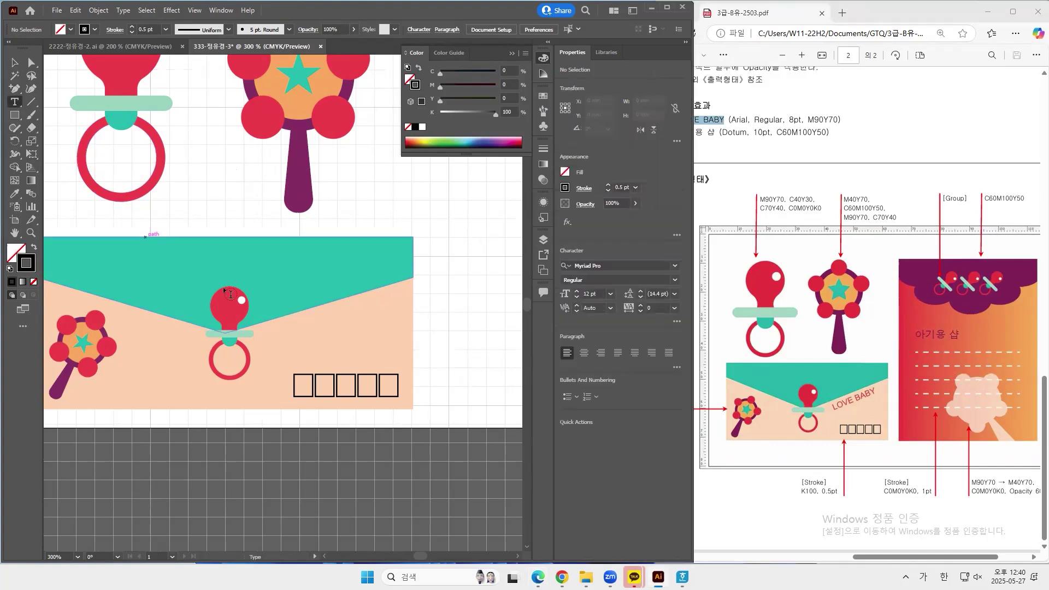
pyautogui.click(300, 317)
pyautogui.press('ctrl')
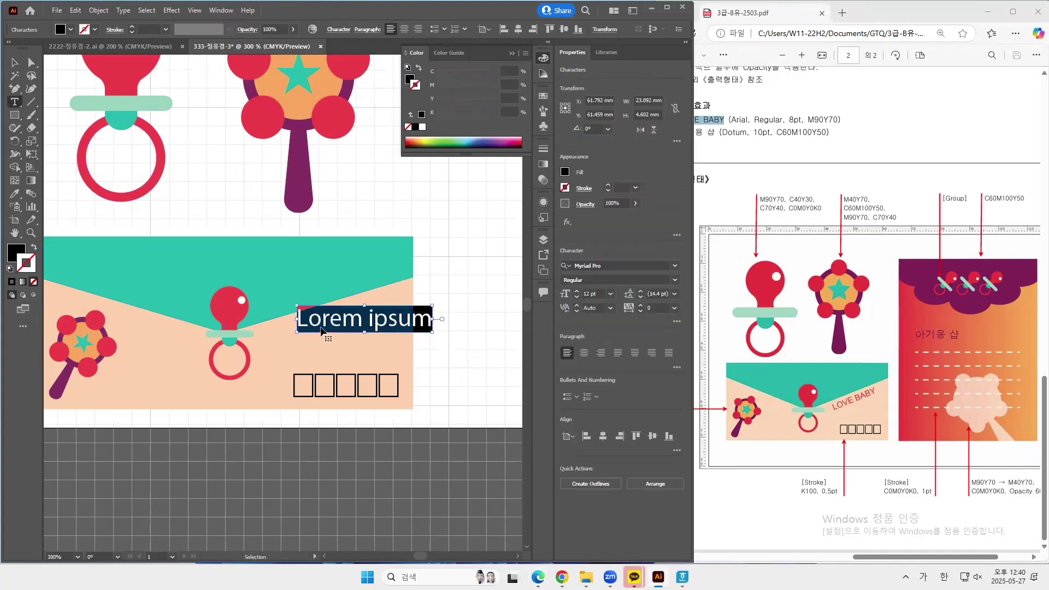
pyautogui.hotkey('ctrl', 'v')
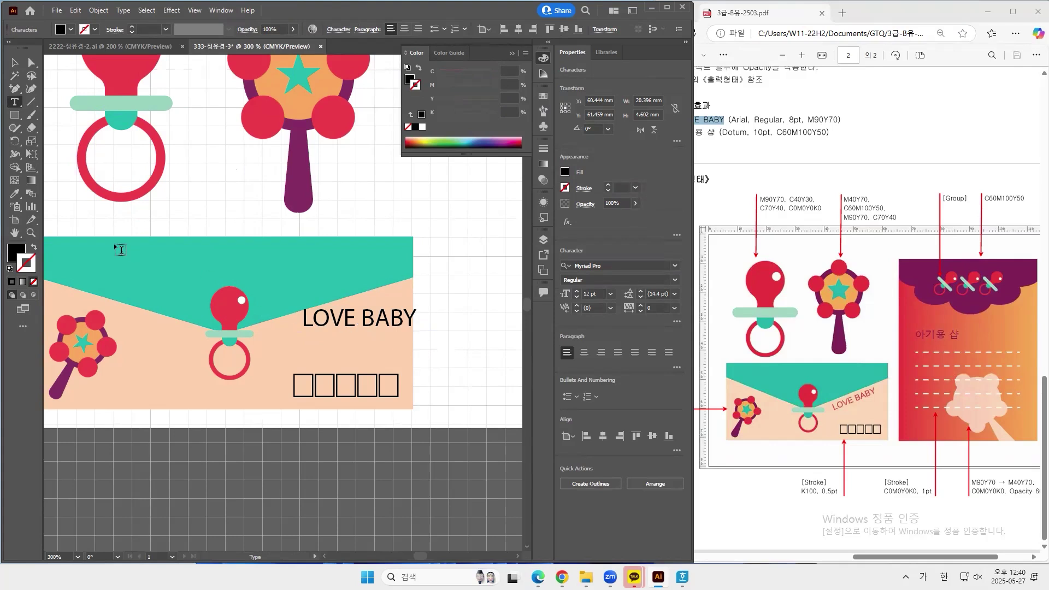
# - Set the whole LOVE BABY text in Arial Regular at 8 pt
pyautogui.hotkey('ctrl', 'a')
pyautogui.click(675, 266)
pyautogui.scroll(15, 615, 393)
pyautogui.click(595, 360)
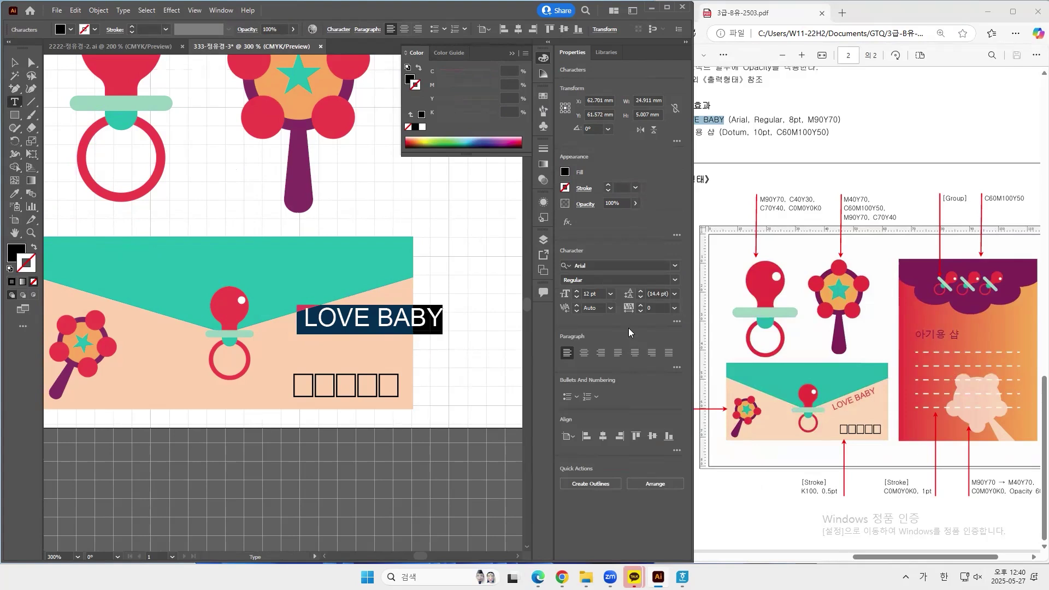
pyautogui.click(610, 293)
pyautogui.click(632, 345)
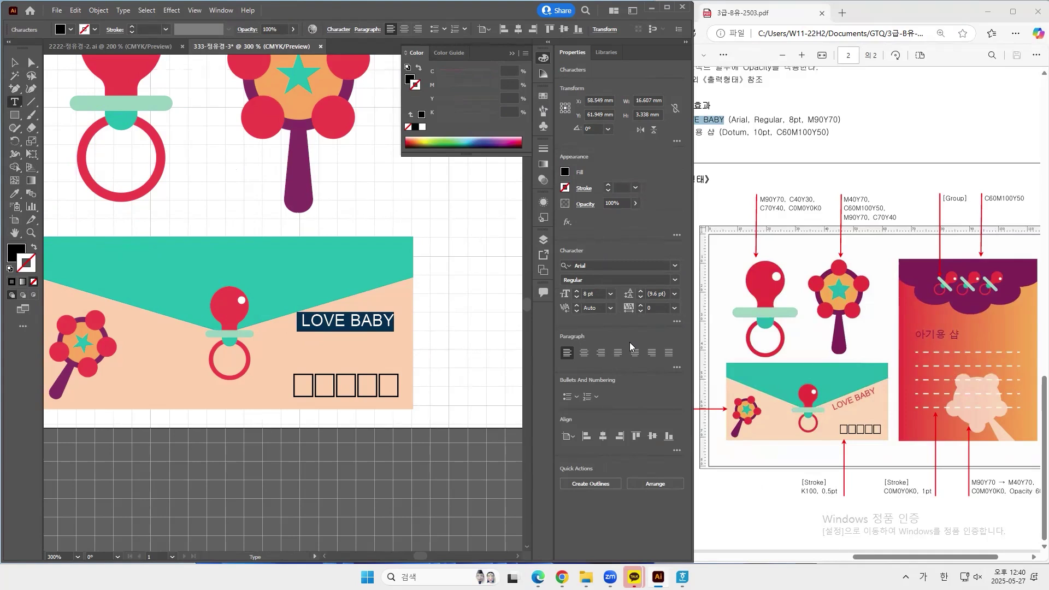
# - Fill the LOVE BABY text with M90 Y70
pyautogui.click(565, 172)
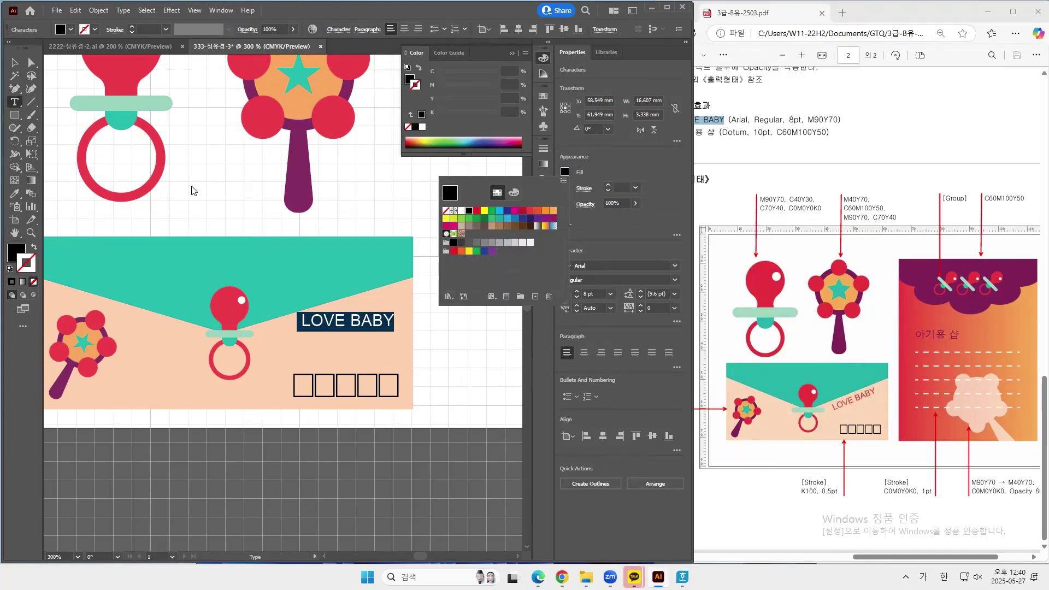
pyautogui.click(18, 255)
pyautogui.doubleClick(508, 85)
pyautogui.write('90')
pyautogui.press('Tab')
pyautogui.write('70')
pyautogui.moveTo(495, 114); pyautogui.dragTo(407, 127)
pyautogui.click(15, 62)
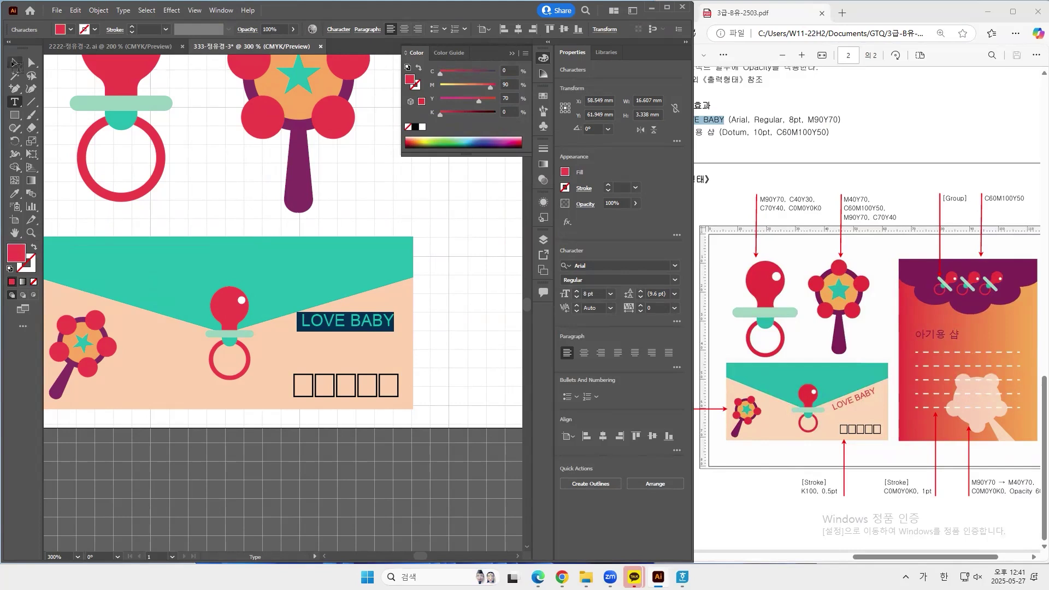
# - Tilt the LOVE BABY text upward to the right and place it beneath the envelope flap's right-hand slope
pyautogui.moveTo(355, 322)
pyautogui.mouseDown()
pyautogui.moveTo(343, 326)
pyautogui.moveTo(404, 322)
pyautogui.moveTo(348, 306)
pyautogui.mouseUp()
pyautogui.click(437, 337)
pyautogui.moveTo(454, 317); pyautogui.dragTo(308, 439)
# - Draw an upright card rectangle about 46.6 × 67.7 mm to the right of the rattle and envelope
pyautogui.keyDown('alt'); pyautogui.click(306, 295); pyautogui.keyUp('alt')
pyautogui.moveTo(282, 301); pyautogui.dragTo(344, 294)
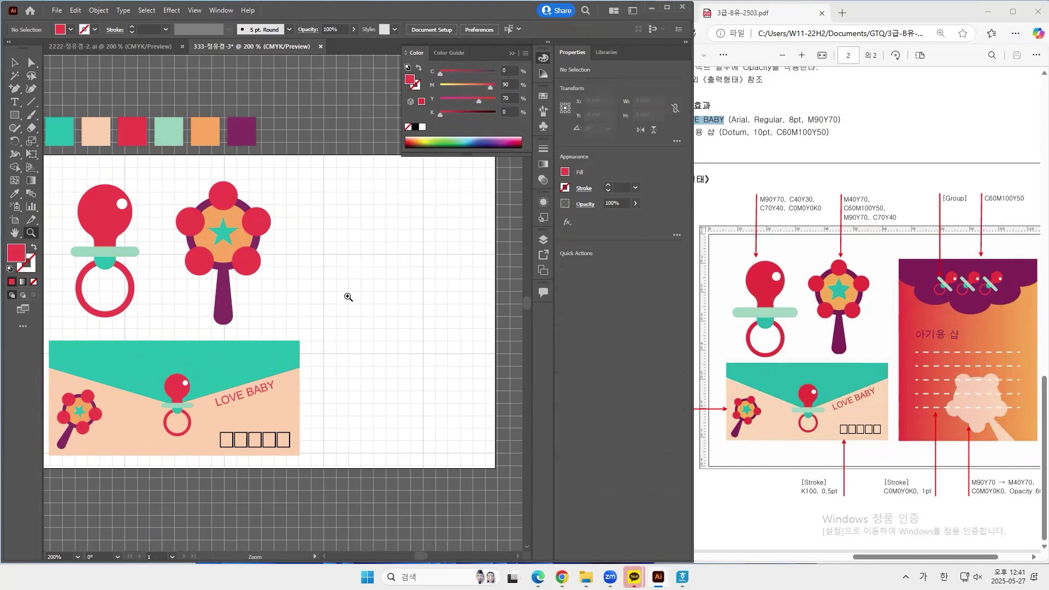
pyautogui.click(14, 115)
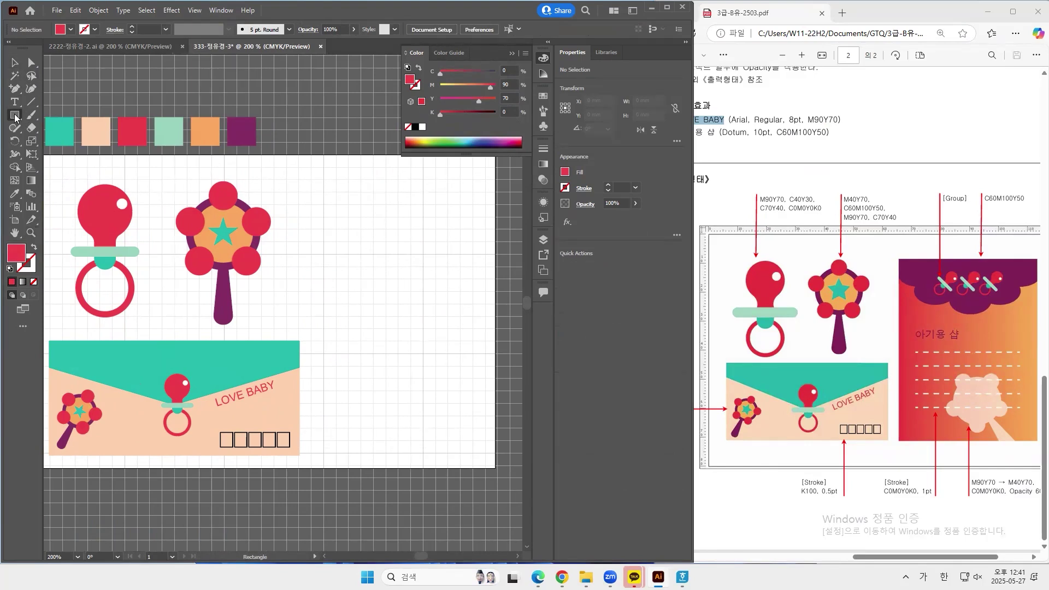
pyautogui.moveTo(312, 188); pyautogui.dragTo(480, 454)
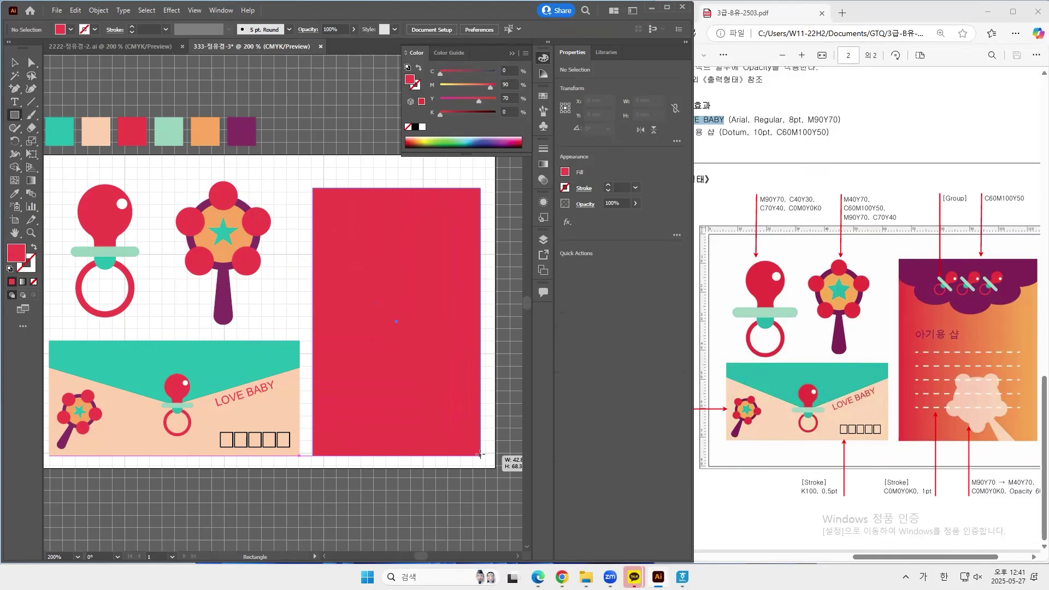
pyautogui.moveTo(480, 454); pyautogui.dragTo(494, 452)
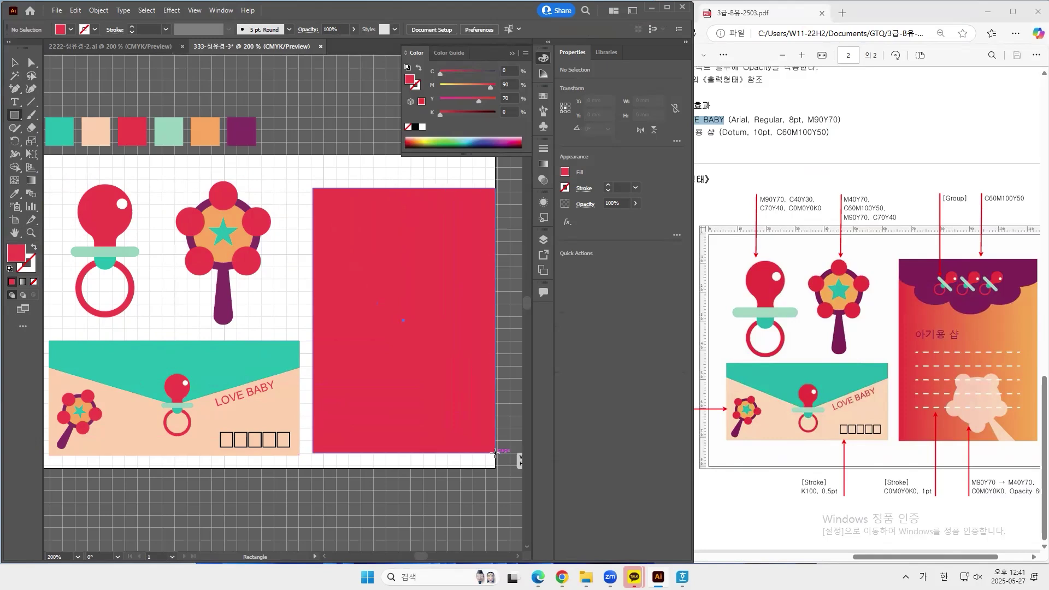
pyautogui.moveTo(493, 452); pyautogui.dragTo(495, 452)
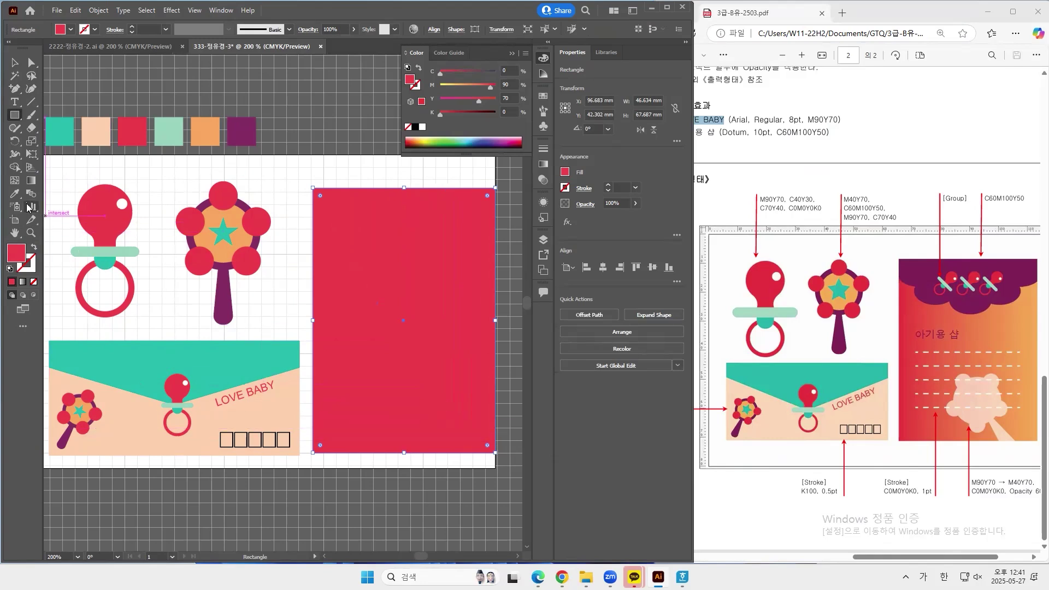
# - Apply a linear gradient to the card rectangle and set its left color stop to CMYK M90 Y70
pyautogui.click(31, 183)
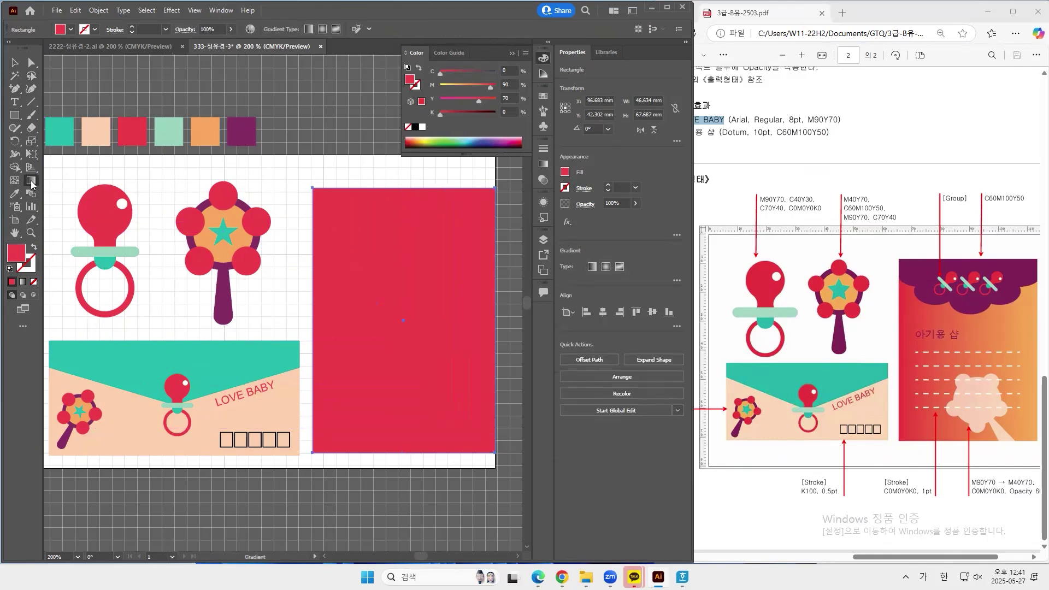
pyautogui.click(593, 267)
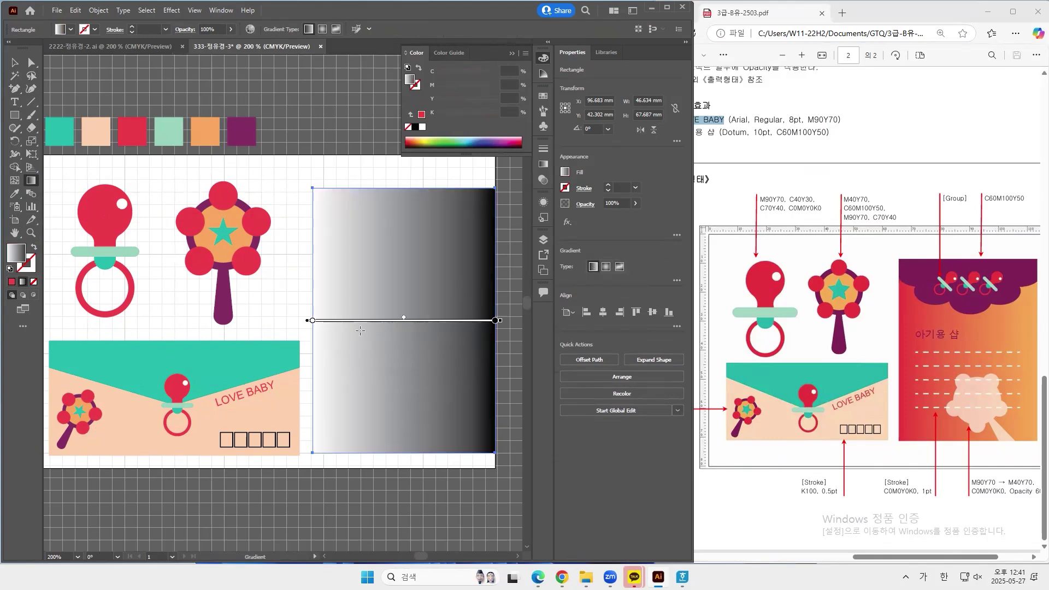
pyautogui.doubleClick(313, 320)
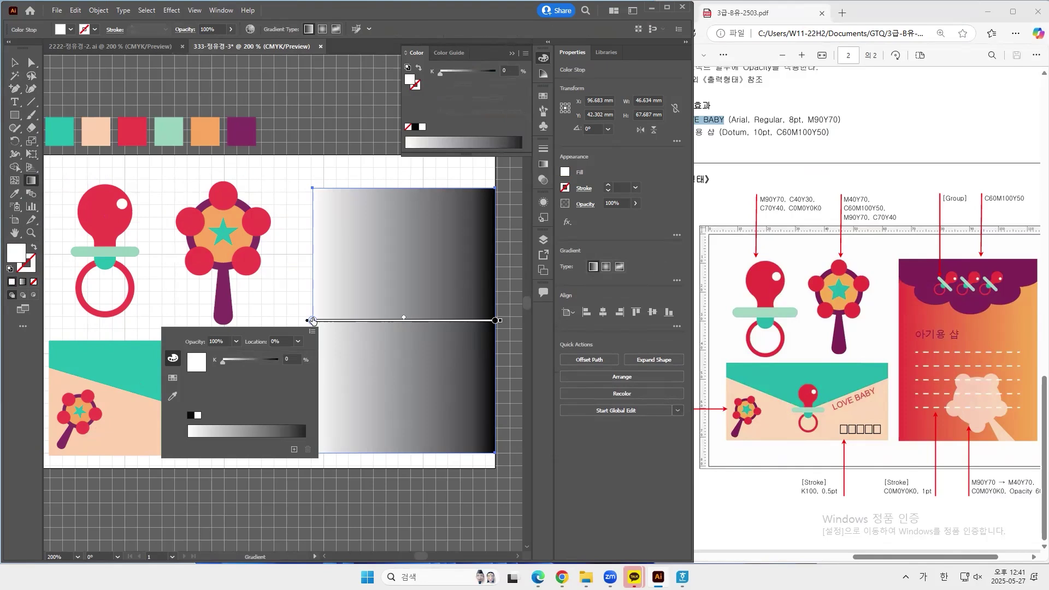
pyautogui.click(312, 331)
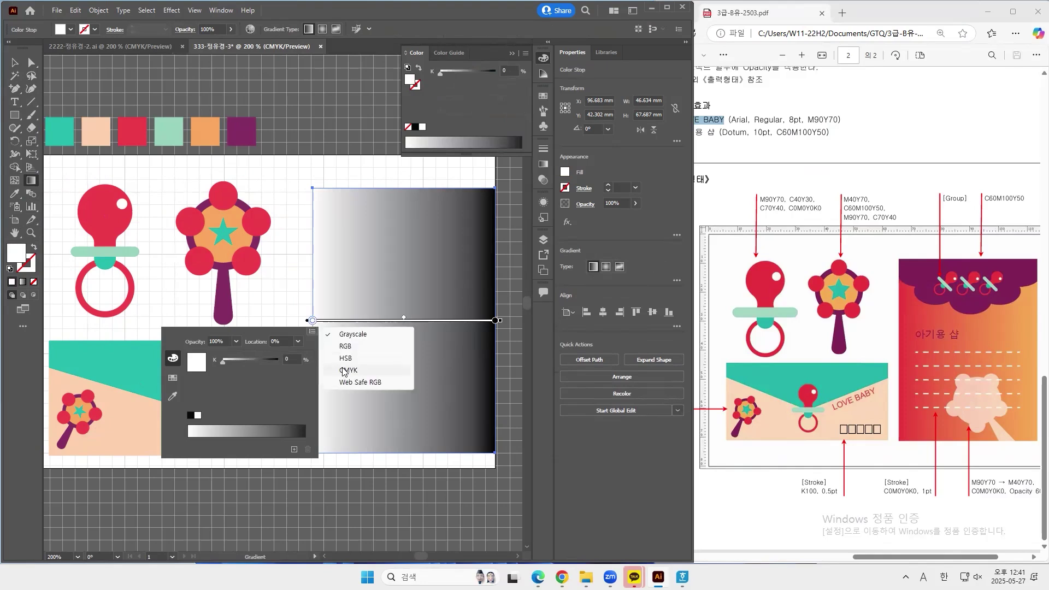
pyautogui.click(343, 370)
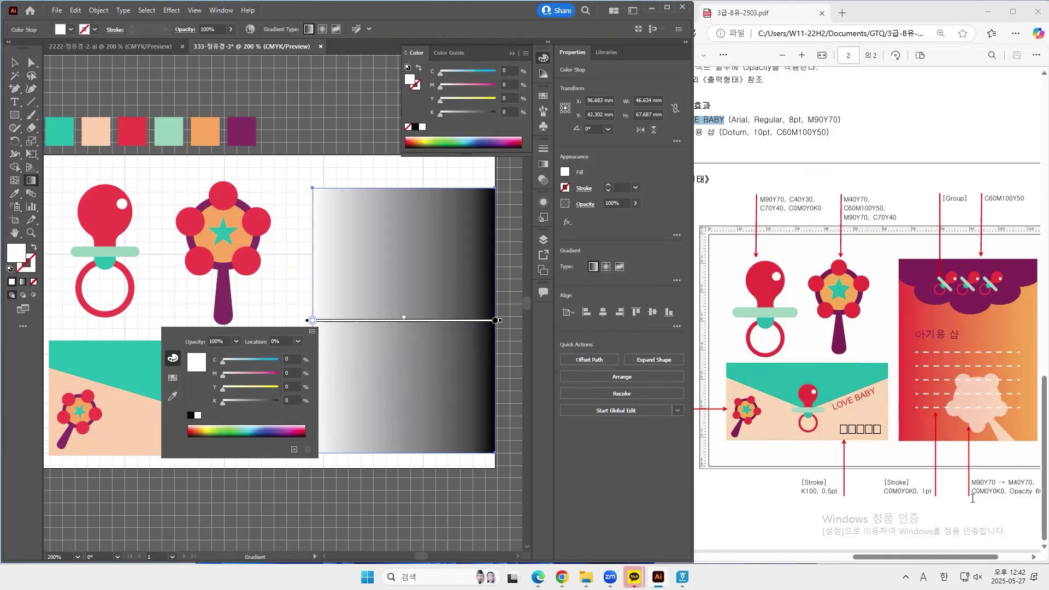
pyautogui.click(291, 373)
pyautogui.press('Tab')
pyautogui.write('7')
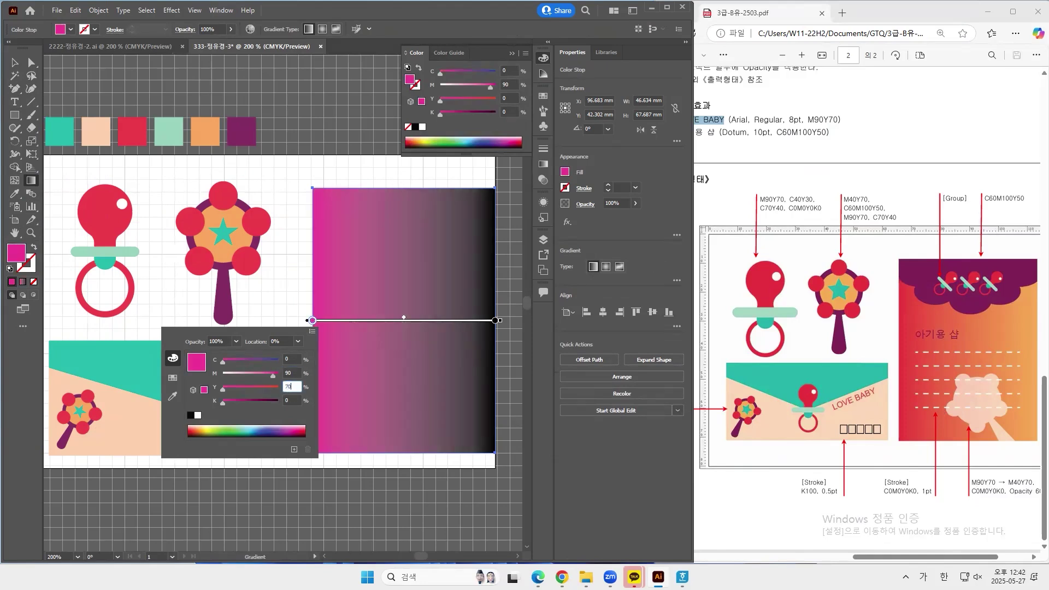
pyautogui.write('0')
pyautogui.press('Return')
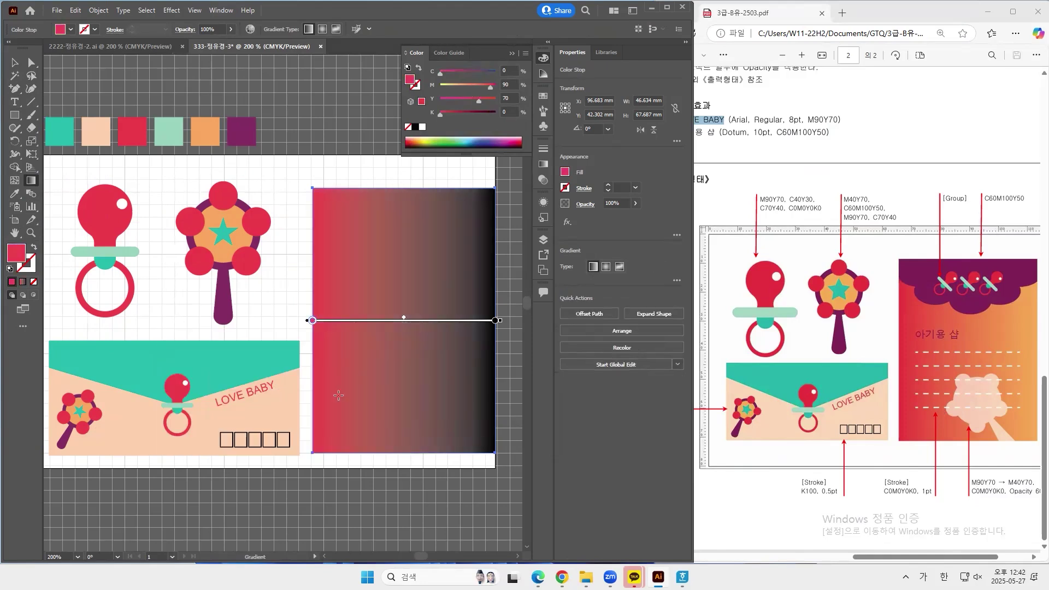
# - Set the card gradient's right color stop to CMYK M40 Y70 K0
pyautogui.doubleClick(495, 322)
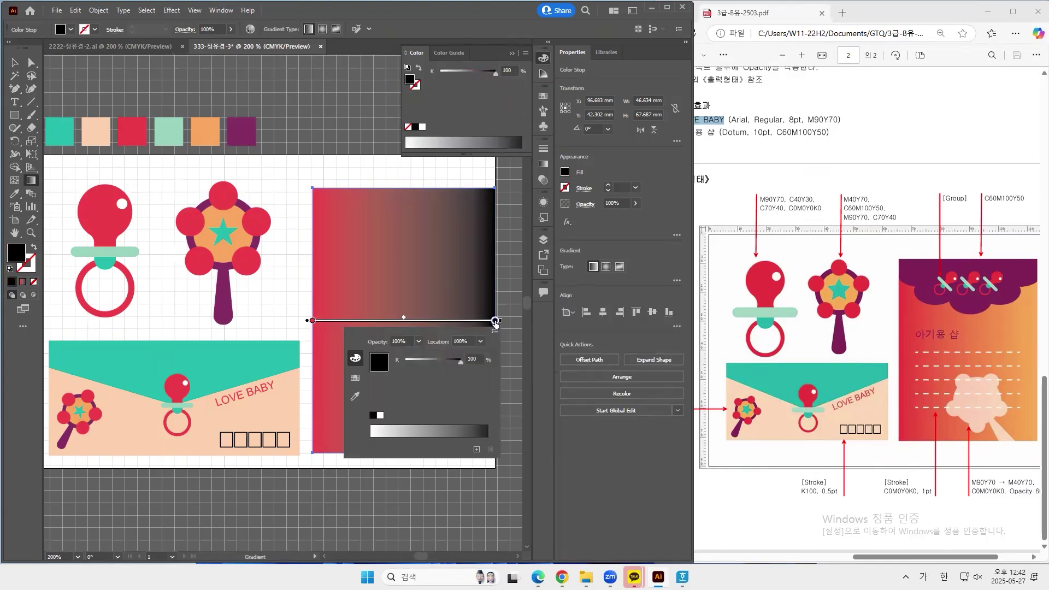
pyautogui.click(495, 331)
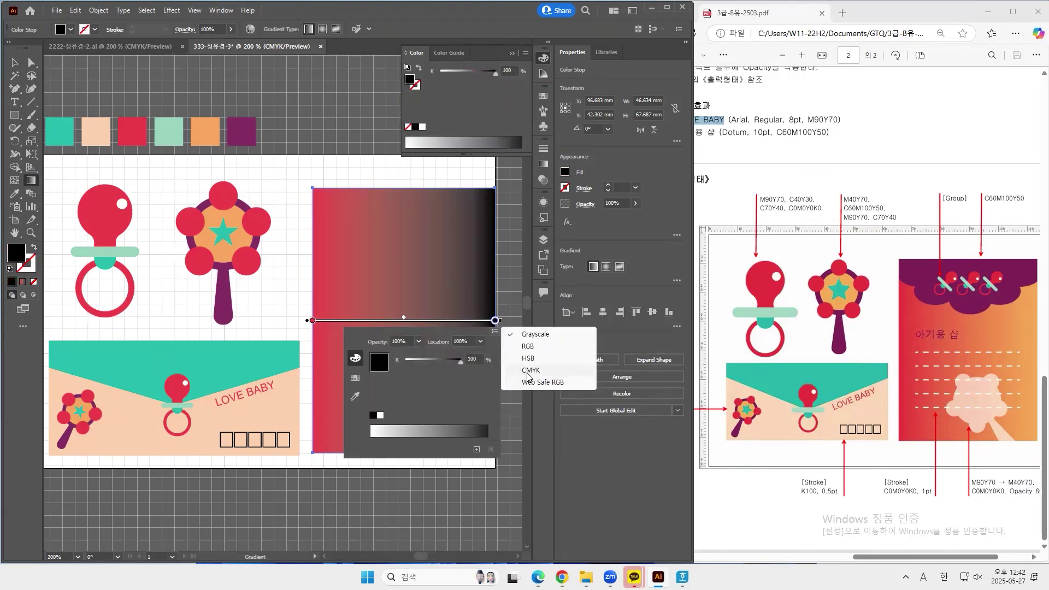
pyautogui.click(527, 371)
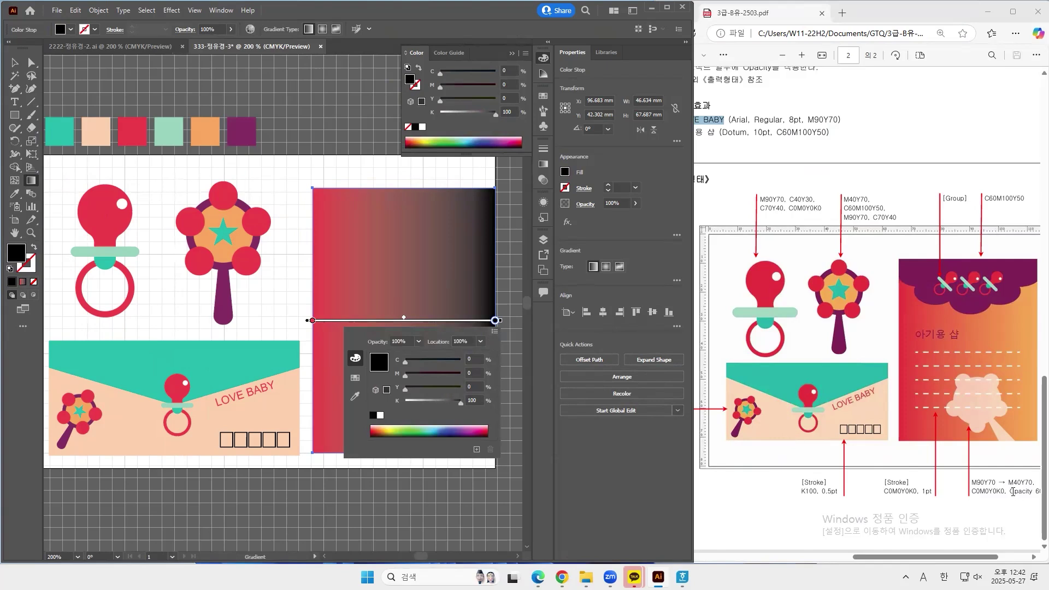
pyautogui.click(470, 372)
pyautogui.write('40')
pyautogui.click(474, 387)
pyautogui.write('70')
pyautogui.click(479, 401)
pyautogui.write('0')
pyautogui.press('Return')
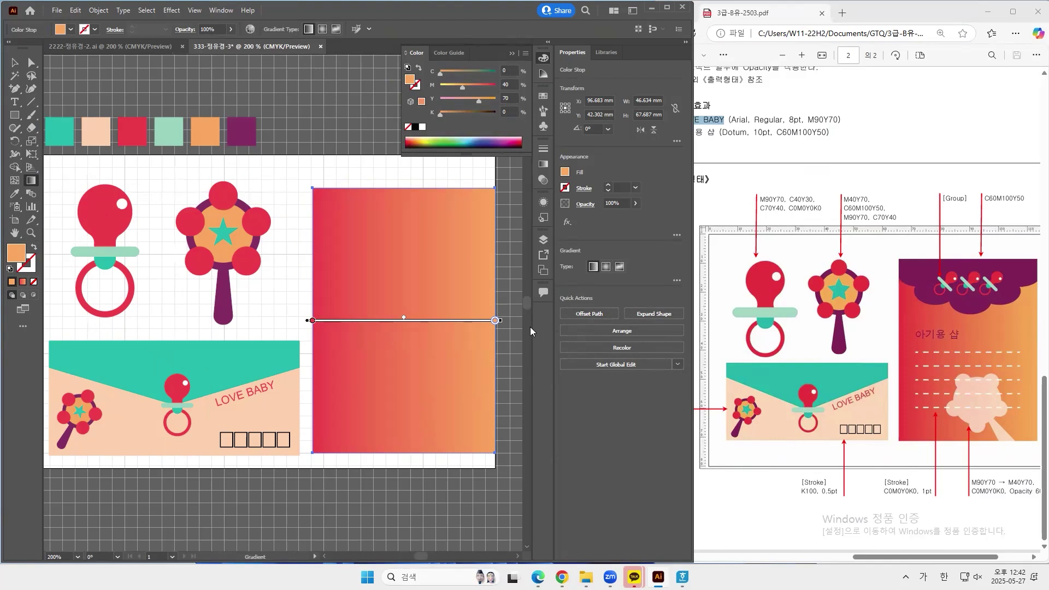
# - Shorten the card from its upper edge to about 65 mm high and move it about 1.8 mm left and 0.7 mm down
pyautogui.press('v')
pyautogui.moveTo(404, 188); pyautogui.dragTo(406, 199)
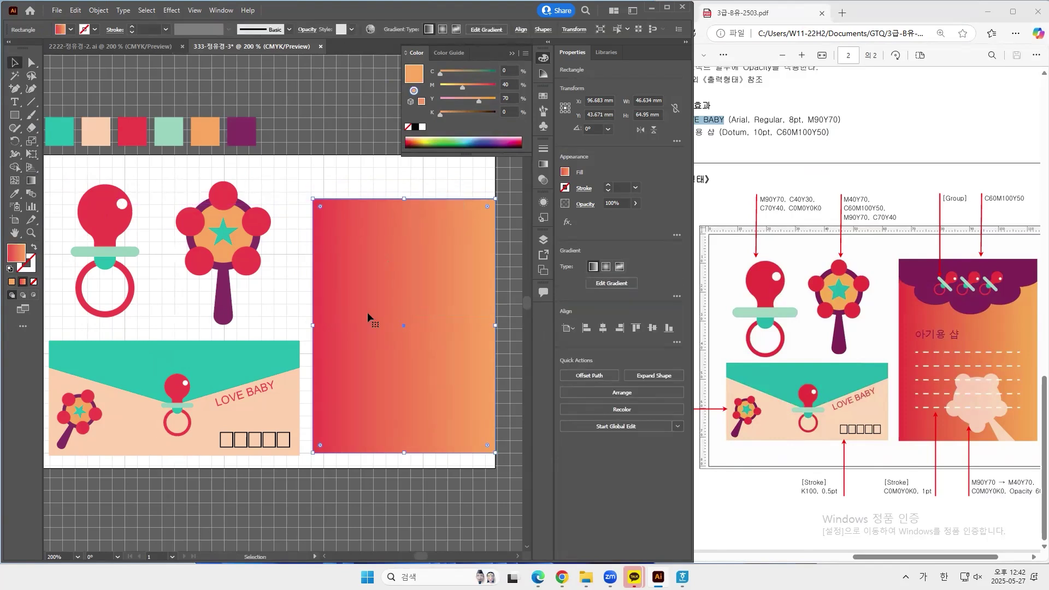
pyautogui.moveTo(367, 312); pyautogui.dragTo(361, 316)
# - Draw a large ellipse over the card's upper-left corner and a smaller one about 16.2 × 10.9 mm overlapping it
pyautogui.press('space')
pyautogui.moveTo(462, 333); pyautogui.dragTo(420, 333)
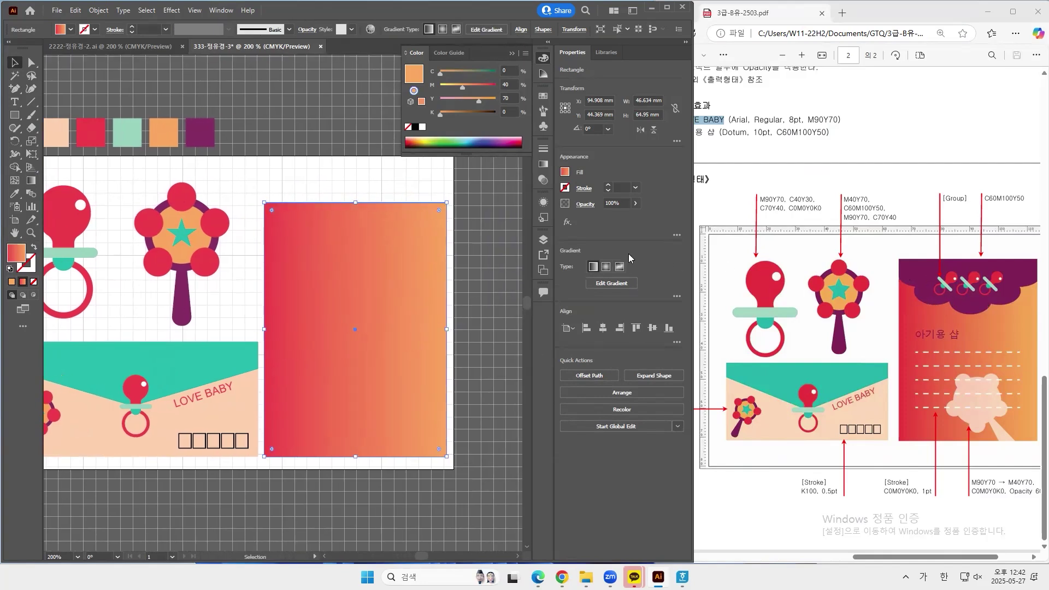
pyautogui.click(15, 114)
pyautogui.moveTo(15, 115); pyautogui.dragTo(47, 140)
pyautogui.moveTo(246, 192); pyautogui.dragTo(356, 266)
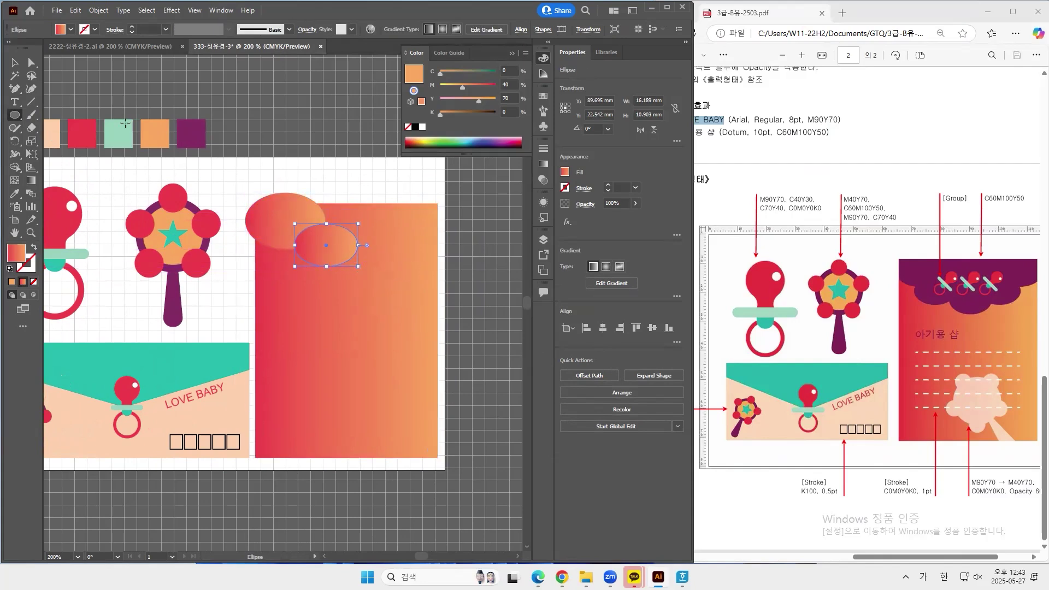
# - Fill the smaller ellipse with the purple sampled from the C60 M100 Y50 color square above the artboard
pyautogui.click(15, 193)
pyautogui.click(186, 135)
pyautogui.press('v')
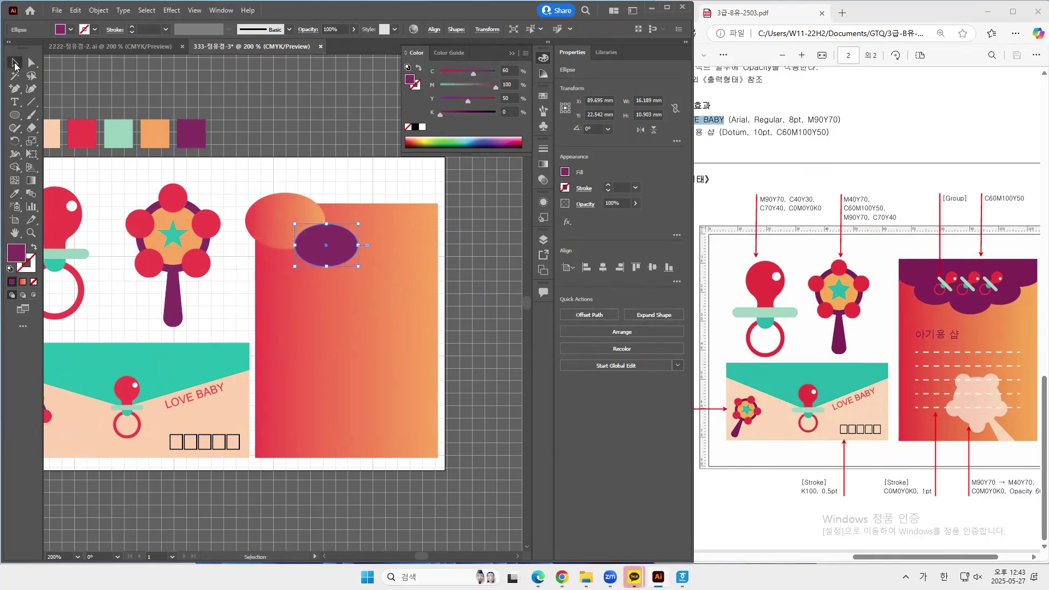
# - Copy the purple ellipse into a curved scallop row of five and delete the large gradient ellipse
pyautogui.moveTo(339, 264); pyautogui.dragTo(314, 234)
pyautogui.click(255, 222)
pyautogui.press('Delete')
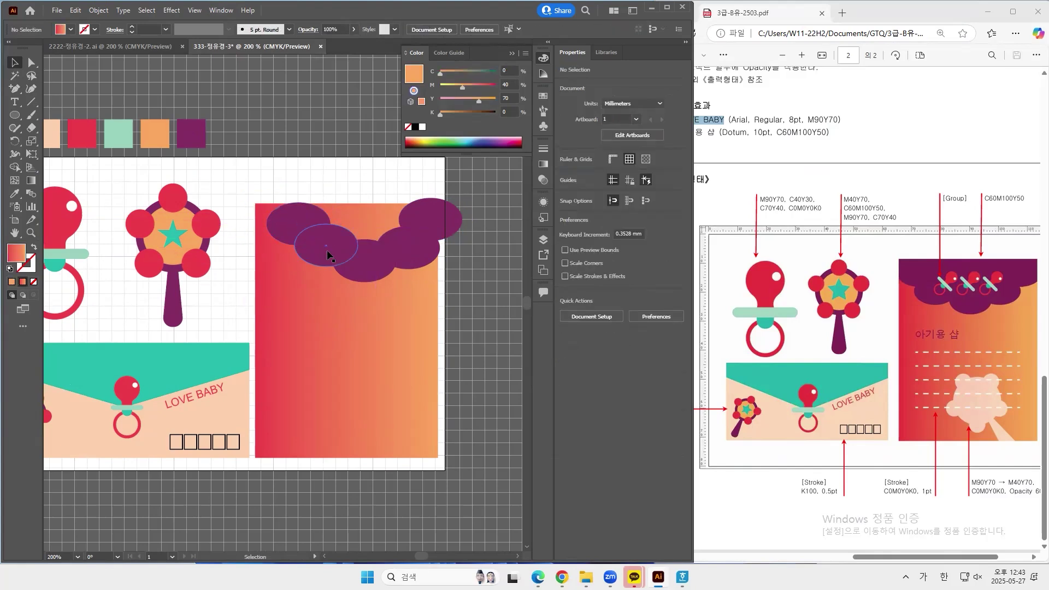
# - Select all five purple ellipses and move them together up and left, centered across the card's upper edge
pyautogui.click(327, 253)
pyautogui.keyDown('shift'); pyautogui.click(405, 254); pyautogui.keyUp('shift')
pyautogui.keyDown('shift'); pyautogui.click(425, 228); pyautogui.keyUp('shift')
pyautogui.keyDown('shift'); pyautogui.click(359, 277); pyautogui.keyUp('shift')
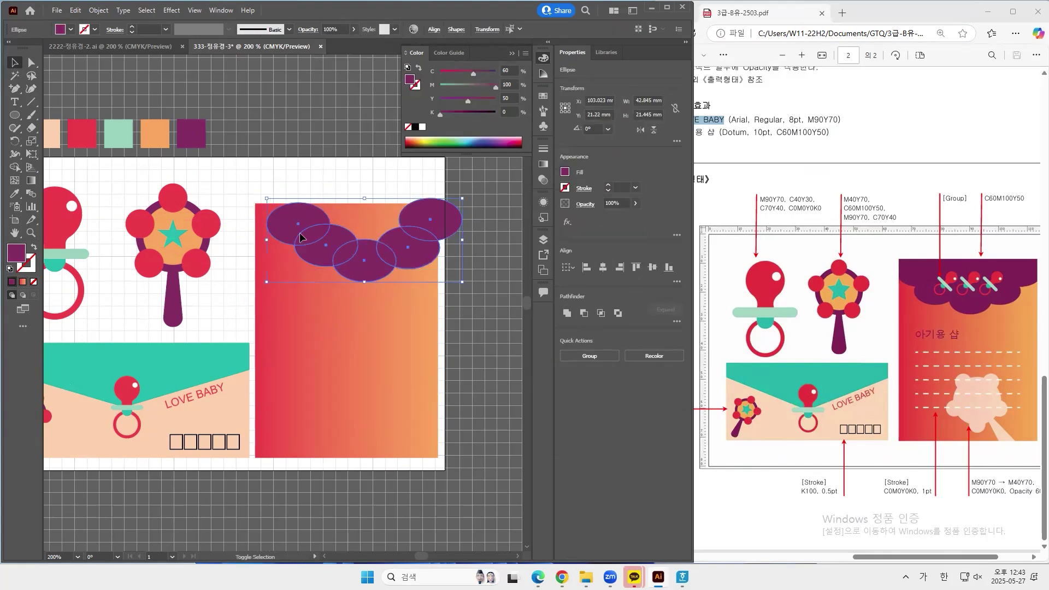
pyautogui.moveTo(355, 269); pyautogui.dragTo(335, 255)
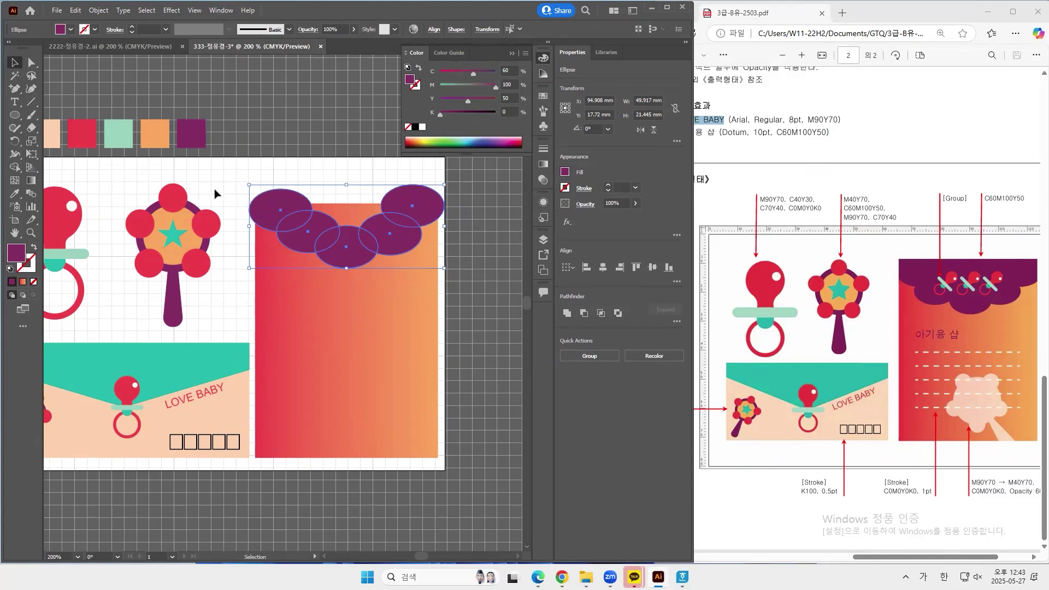
# - Draw a purple rectangle bridging the gap between the two outer ellipses and unite it with the five ellipses into one scalloped shape
pyautogui.click(15, 115)
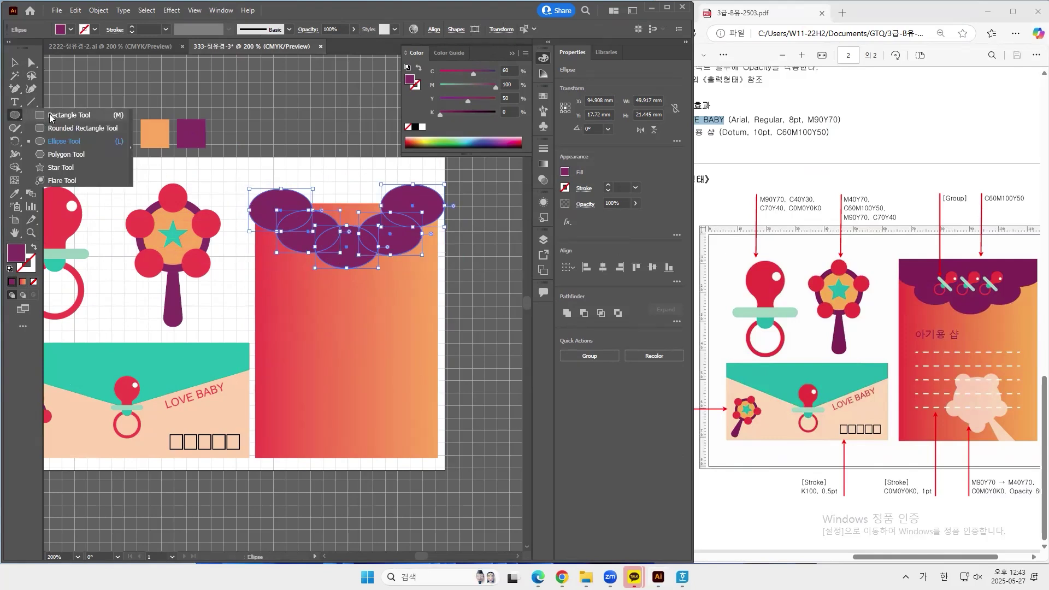
pyautogui.click(52, 116)
pyautogui.moveTo(277, 194); pyautogui.dragTo(403, 238)
pyautogui.press('v')
pyautogui.moveTo(273, 169); pyautogui.dragTo(405, 254)
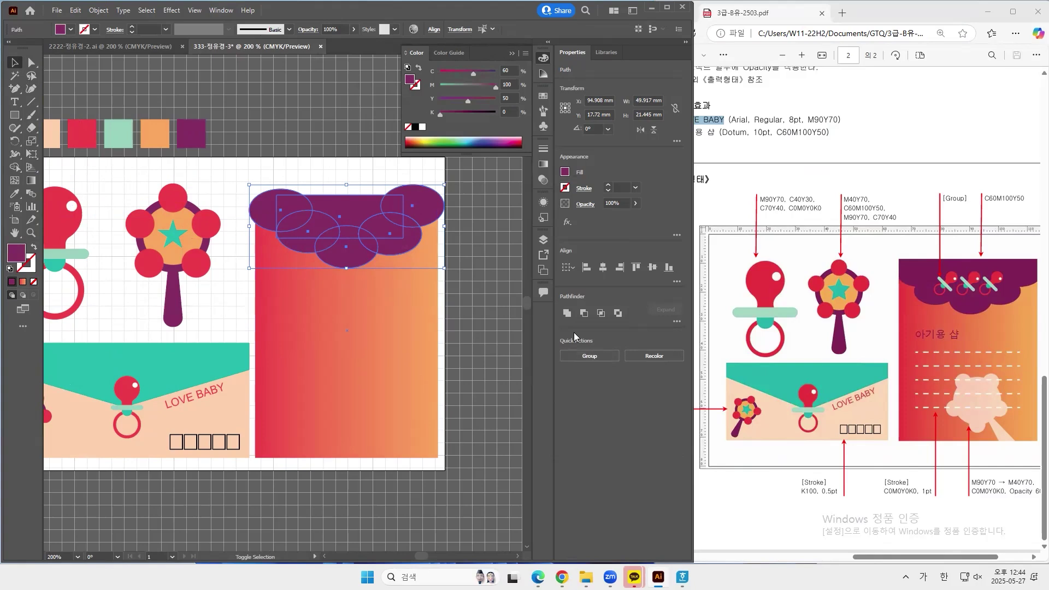
pyautogui.click(567, 313)
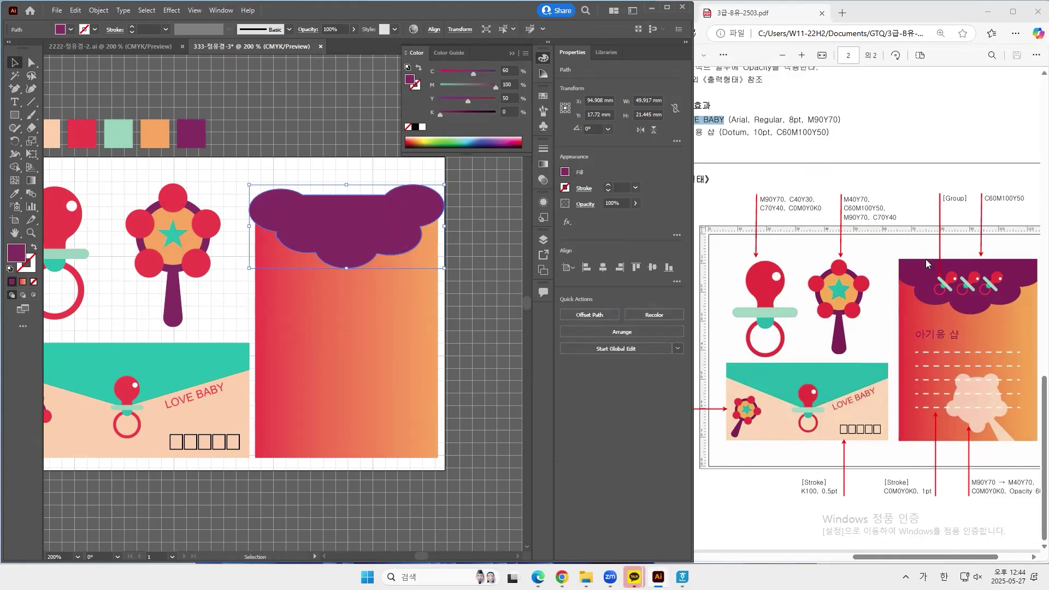
pyautogui.click(471, 221)
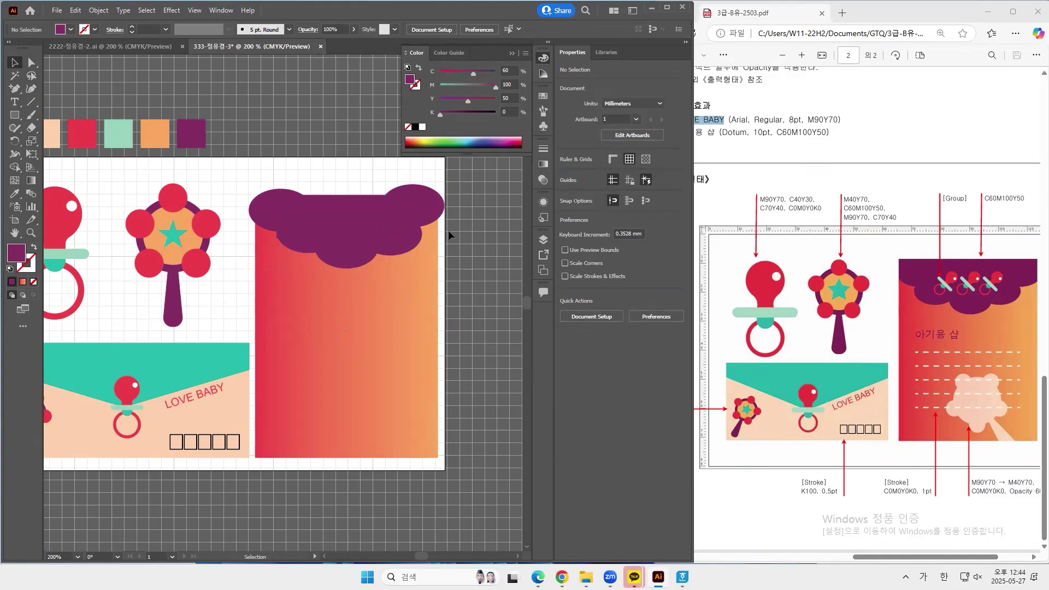
# - Divide the scalloped shape and gradient card with Pathfinder and delete the purple piece extending beyond the card's upper edge and sides
pyautogui.moveTo(448, 231); pyautogui.dragTo(388, 285)
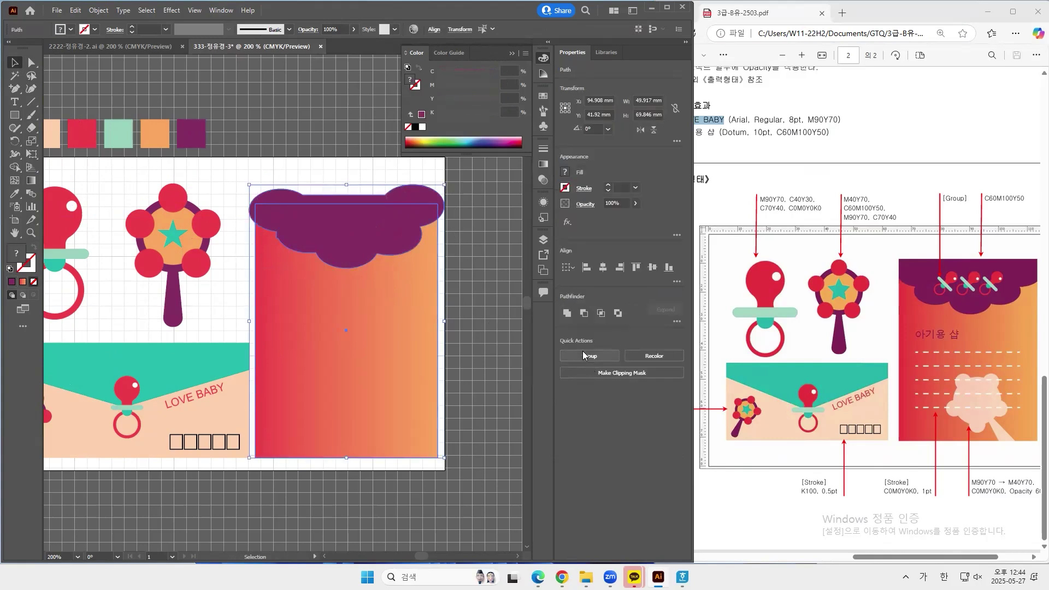
pyautogui.click(676, 325)
pyautogui.click(567, 381)
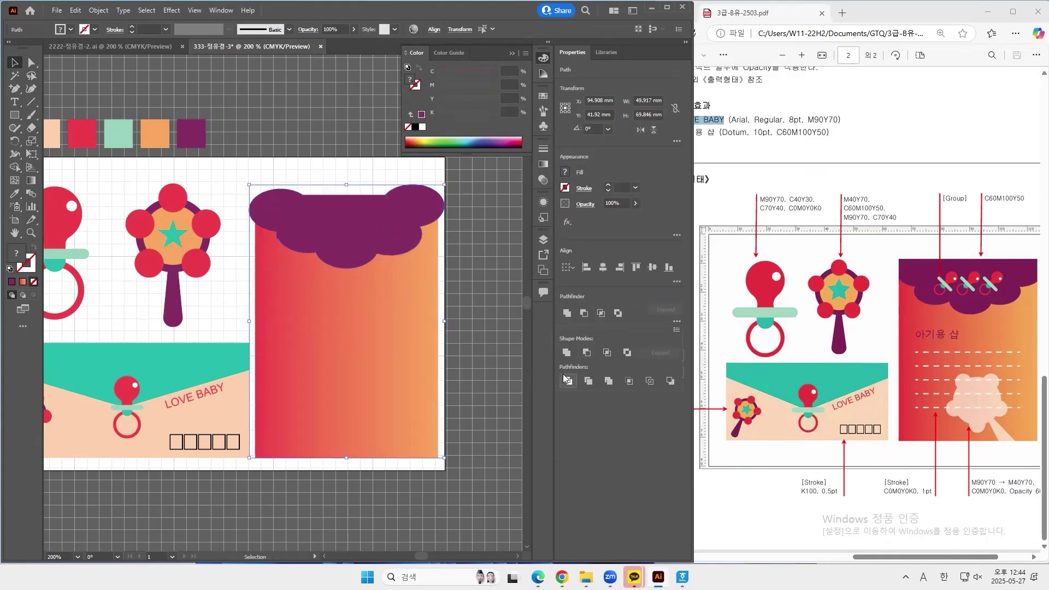
pyautogui.click(226, 96)
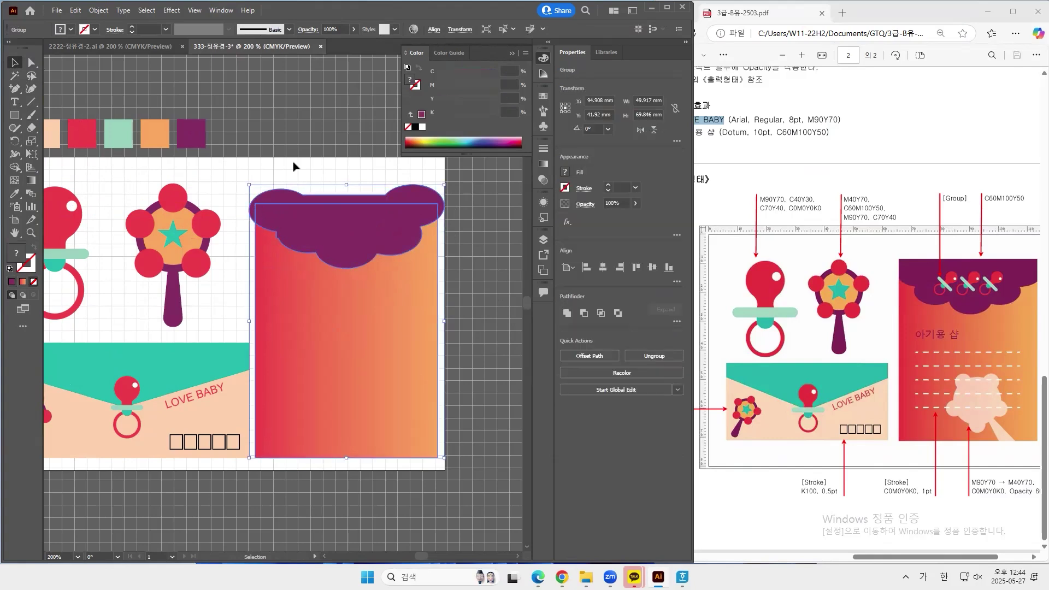
pyautogui.click(282, 195)
pyautogui.press('a')
pyautogui.click(263, 145)
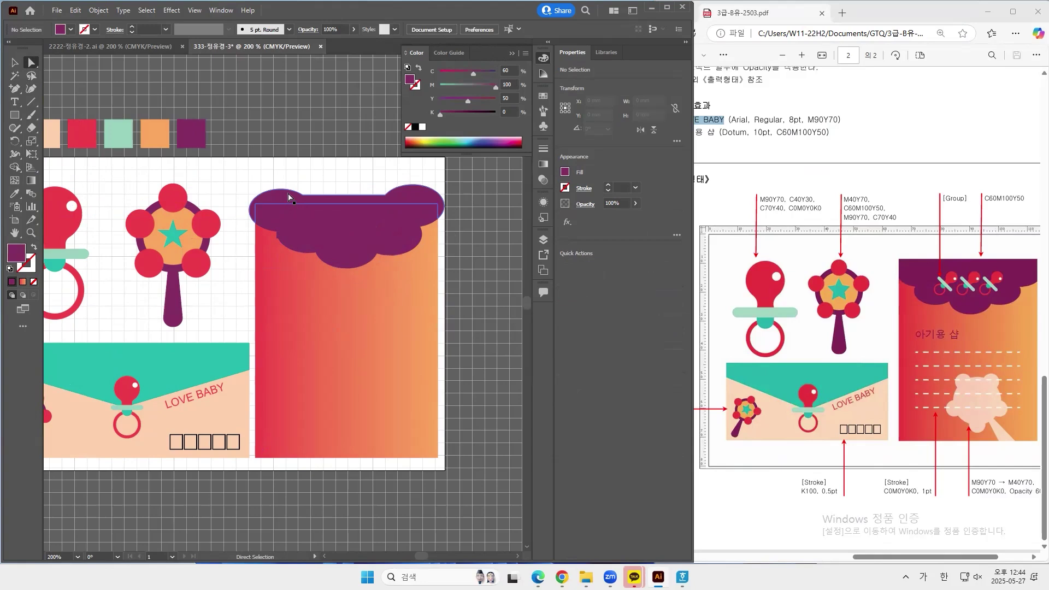
pyautogui.click(289, 197)
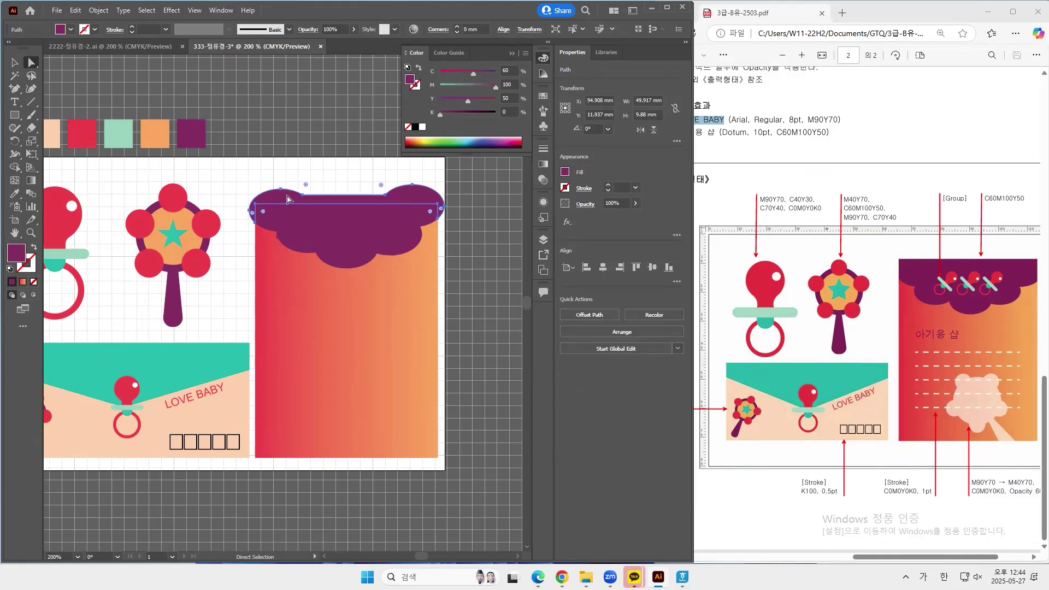
pyautogui.press('Delete')
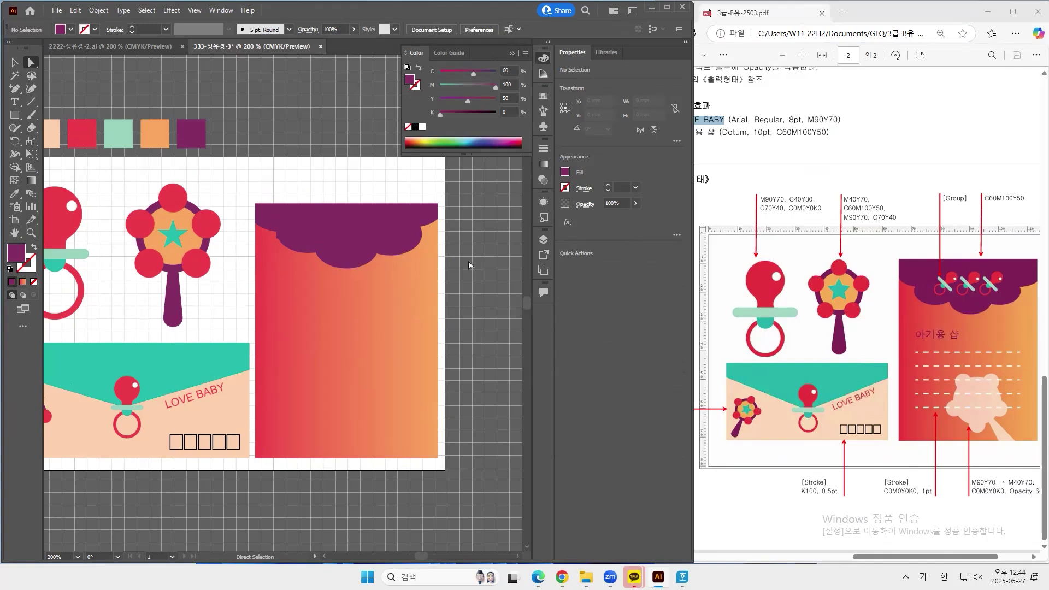
# - Scale the pacifier, rattle and envelope artwork down together to about 61.8 × 67.7 mm and shift the card slightly left
pyautogui.moveTo(454, 273); pyautogui.dragTo(491, 267)
pyautogui.moveTo(138, 291); pyautogui.dragTo(174, 307)
pyautogui.click(15, 64)
pyautogui.moveTo(69, 217); pyautogui.dragTo(314, 470)
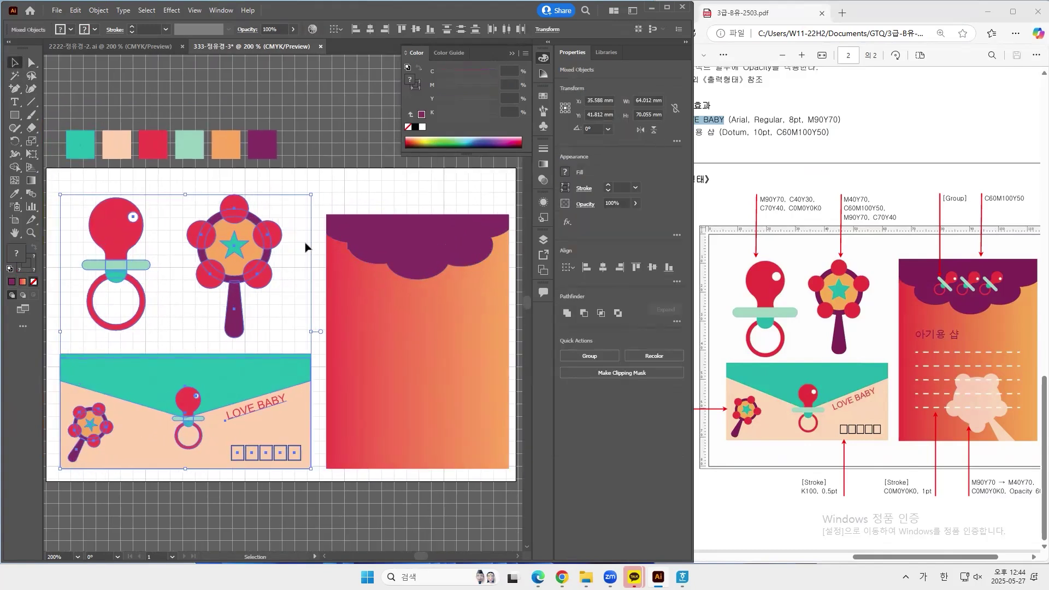
pyautogui.moveTo(311, 194); pyautogui.dragTo(319, 204)
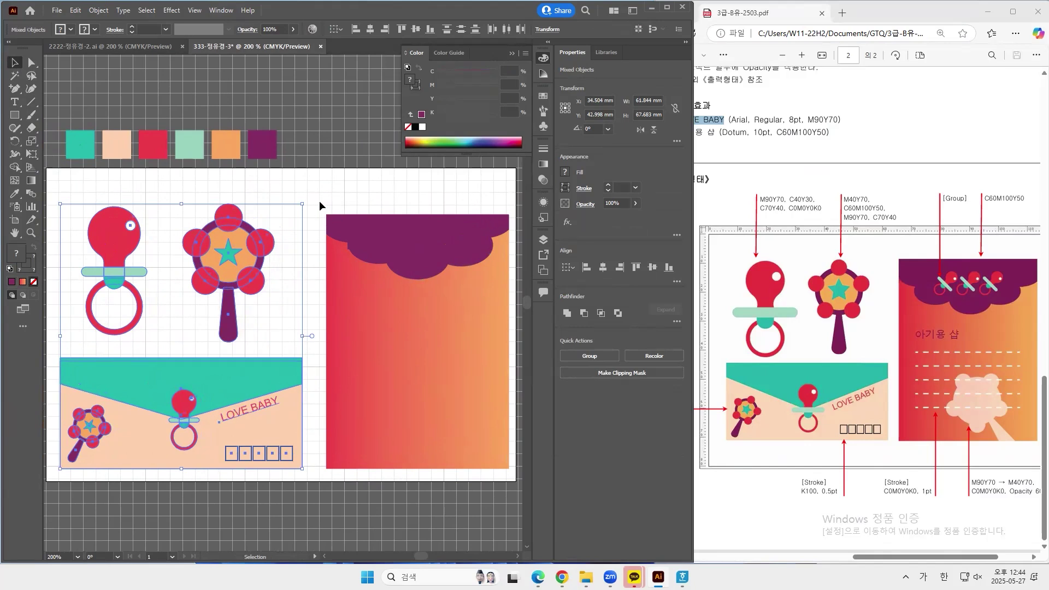
pyautogui.moveTo(386, 370); pyautogui.dragTo(372, 370)
pyautogui.hotkey('ctrl', 'shift', 'a')
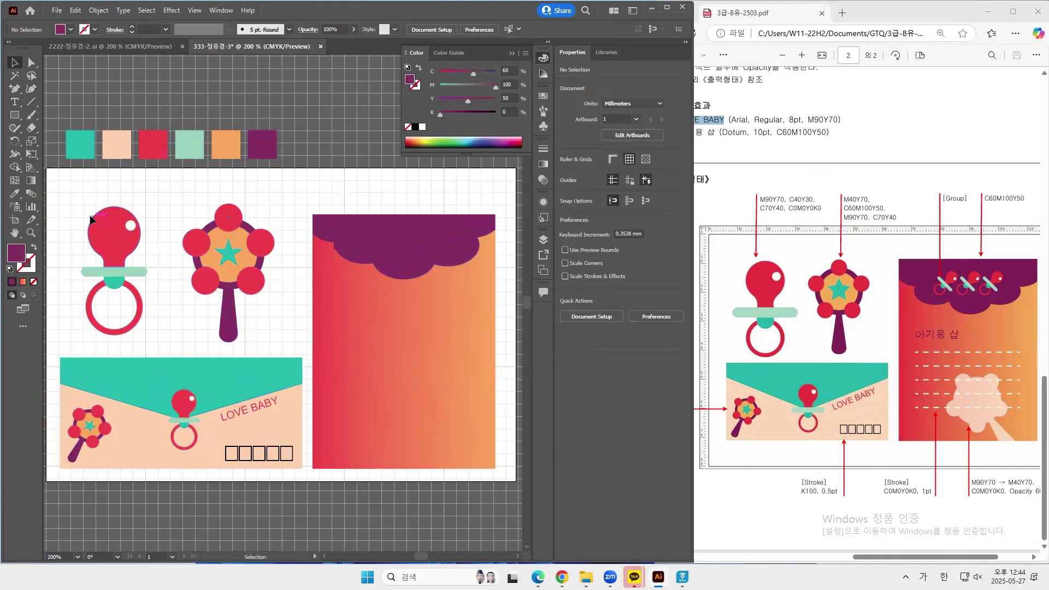
# - Copy the envelope's small pacifier to the upper edge of the gradient card and bring the copy to the front
pyautogui.click(181, 398)
pyautogui.moveTo(182, 404); pyautogui.dragTo(389, 198)
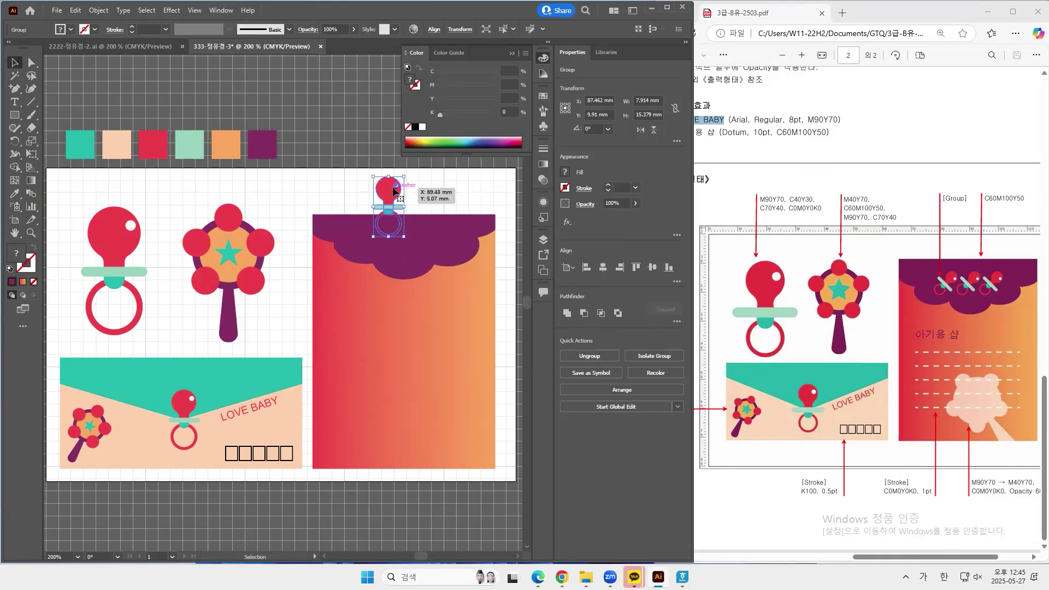
pyautogui.rightClick(390, 191)
pyautogui.moveTo(424, 386)
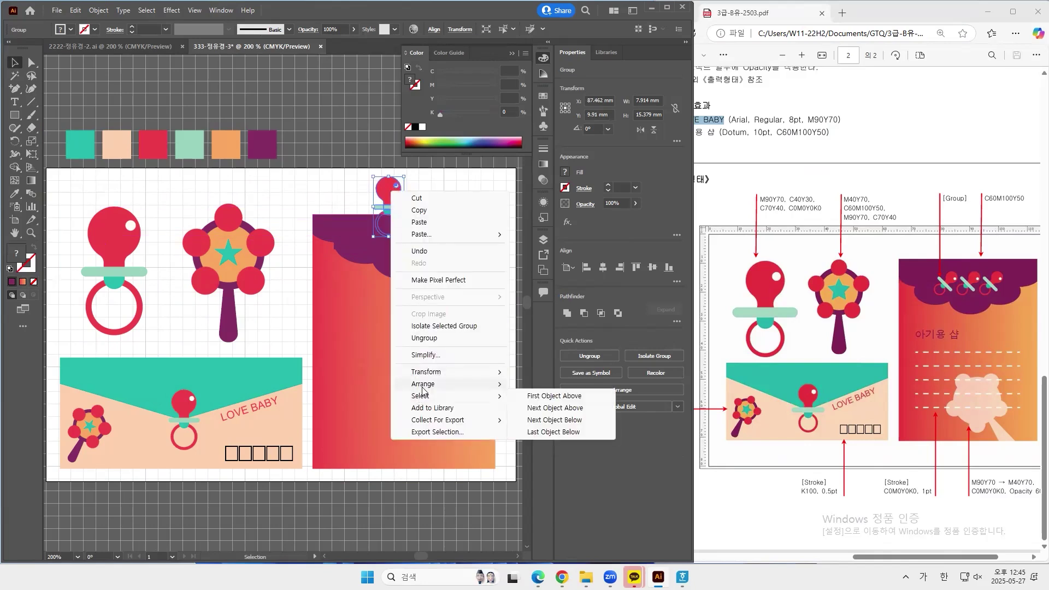
pyautogui.click(545, 384)
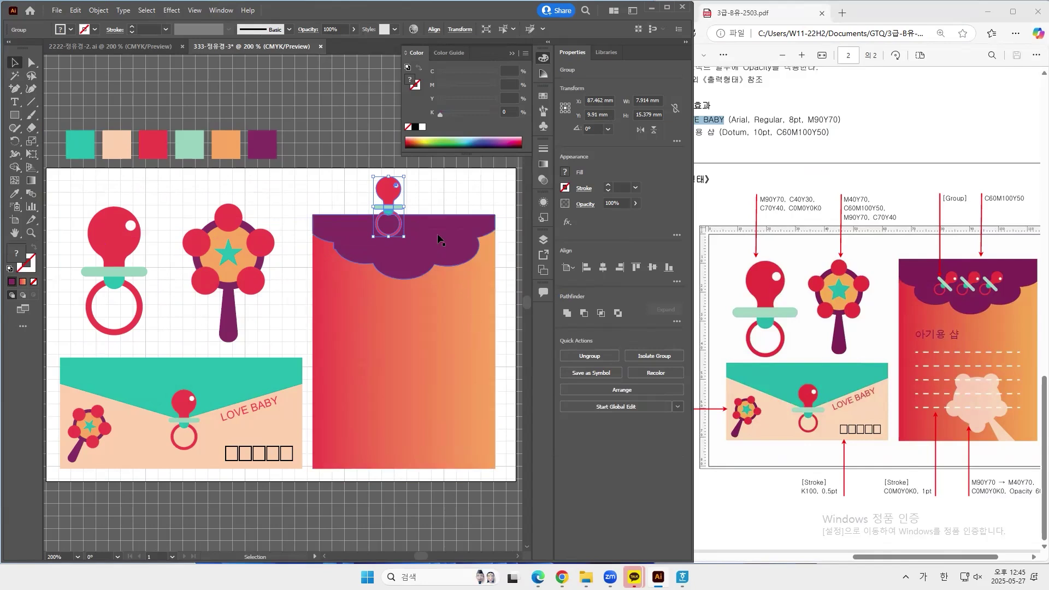
# - Turn the pacifier copy into an evenly spaced row of three small tilted pacifiers on the purple flap and group them
pyautogui.moveTo(407, 171); pyautogui.dragTo(407, 239)
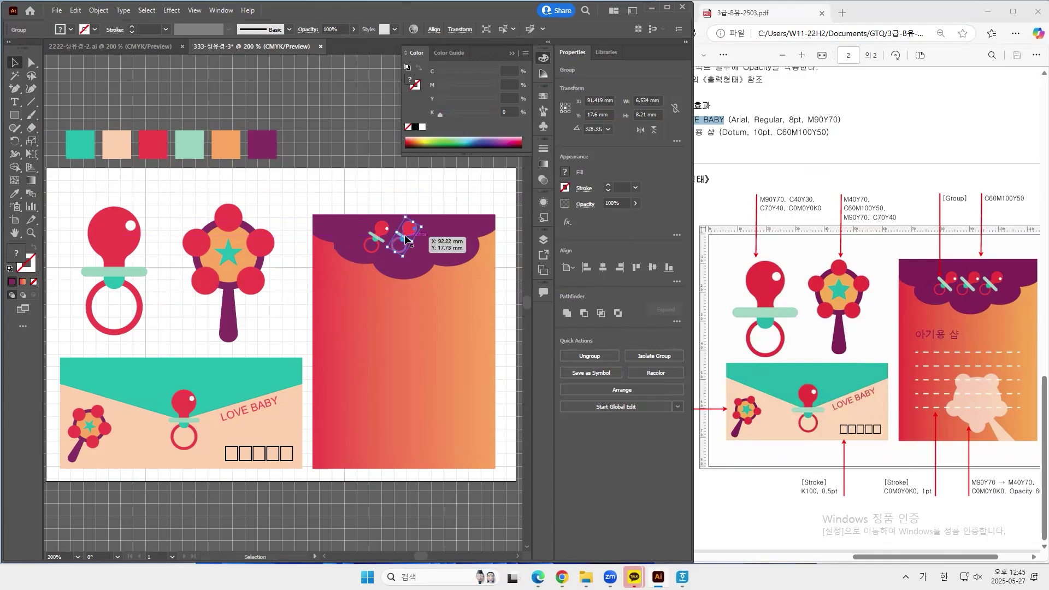
pyautogui.hotkey('ctrl', 'd')
pyautogui.keyDown('shift'); pyautogui.click(407, 232); pyautogui.keyUp('shift')
pyautogui.keyDown('shift'); pyautogui.click(383, 228); pyautogui.keyUp('shift')
pyautogui.rightClick(383, 229)
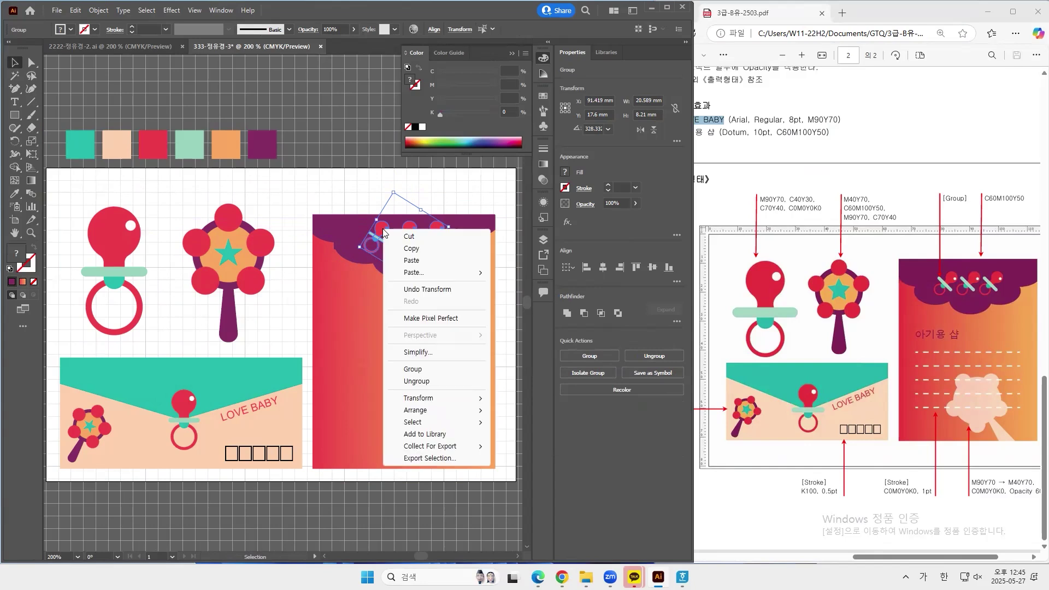
pyautogui.click(412, 368)
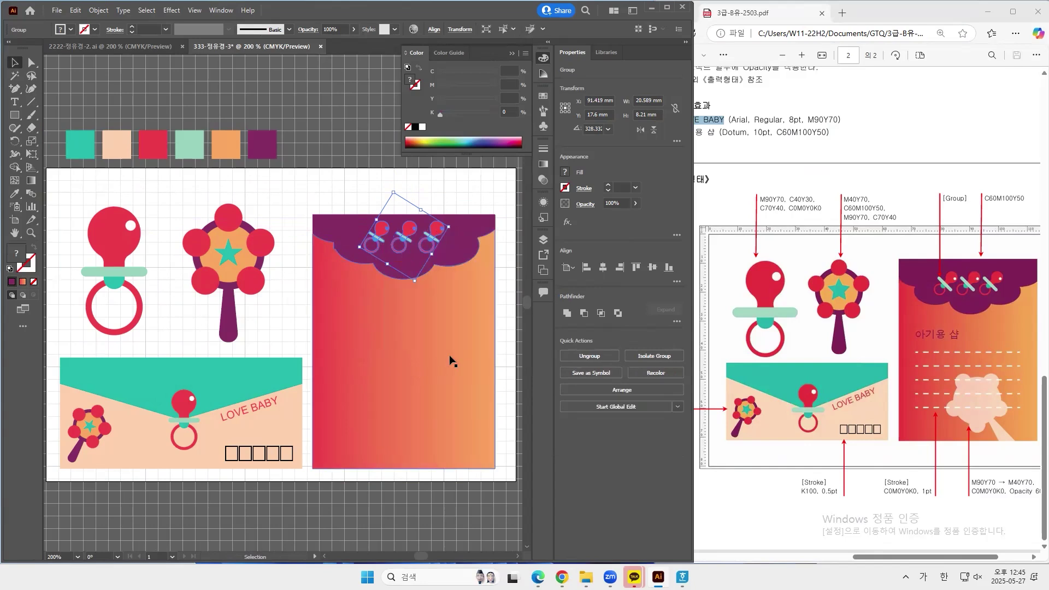
# - Nudge the pacifier group slightly right and down to center it on the purple flap
pyautogui.press('Right')
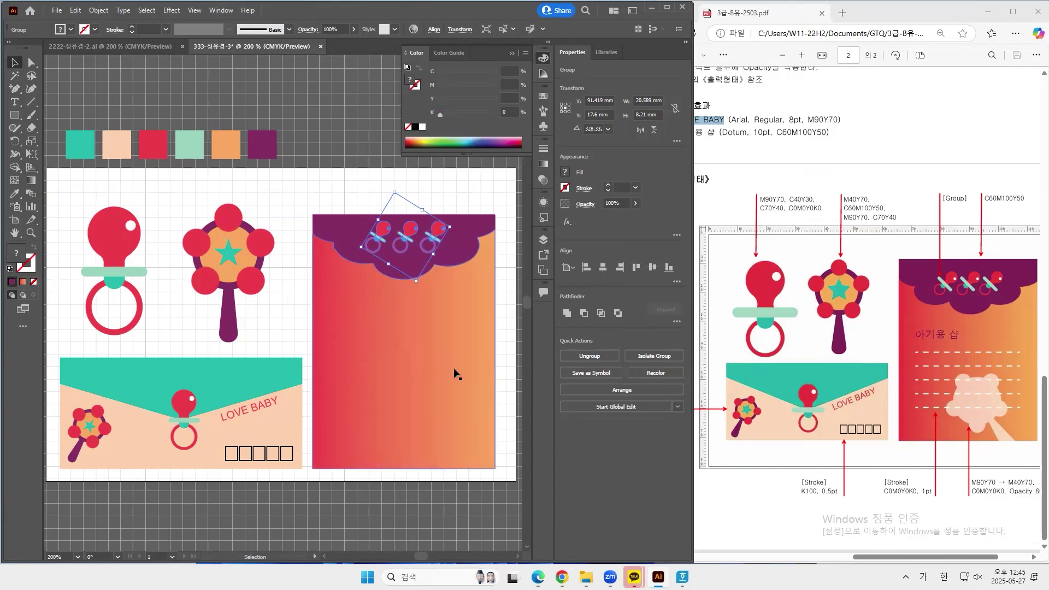
pyautogui.press('Right')
pyautogui.press('Right')
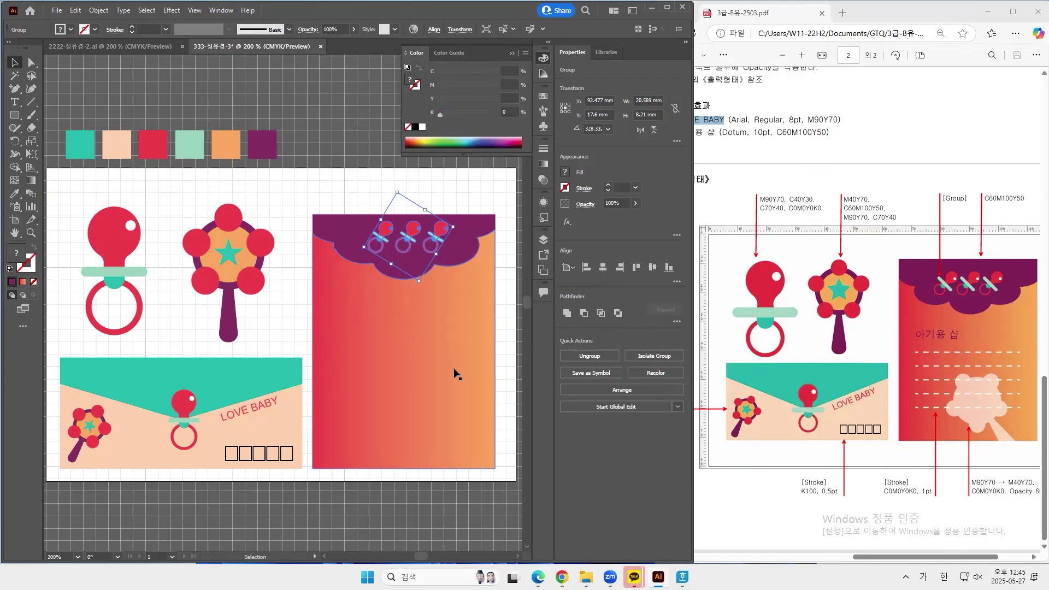
pyautogui.press('Down')
pyautogui.press('Down')
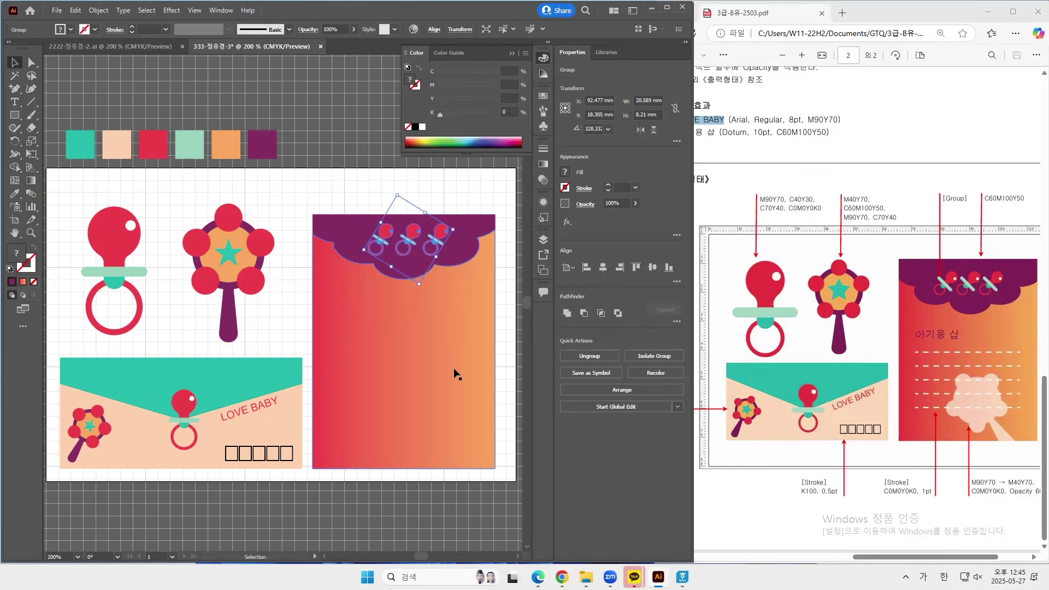
pyautogui.press('Down')
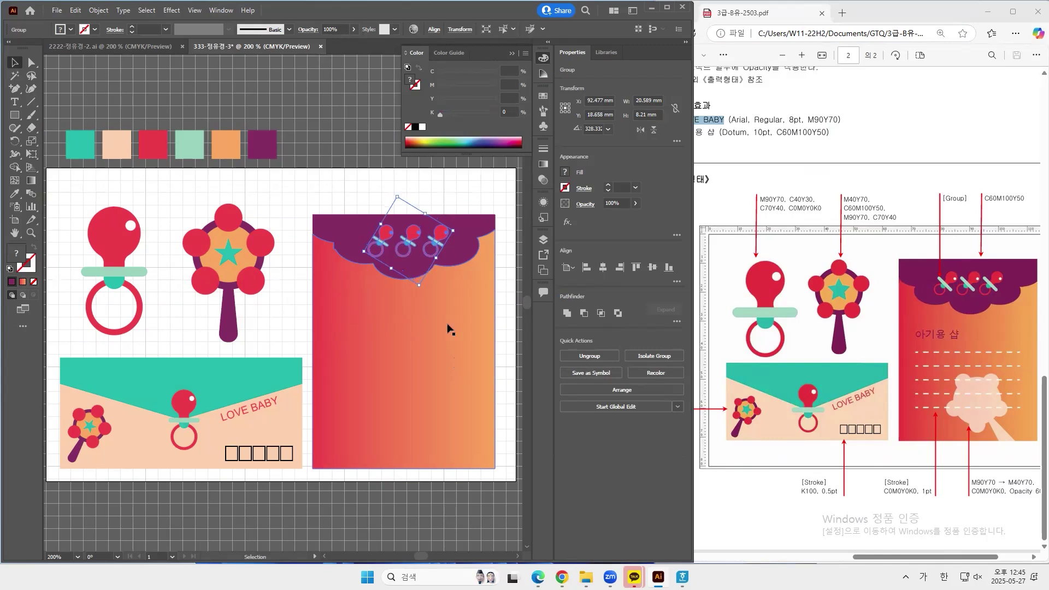
pyautogui.click(360, 181)
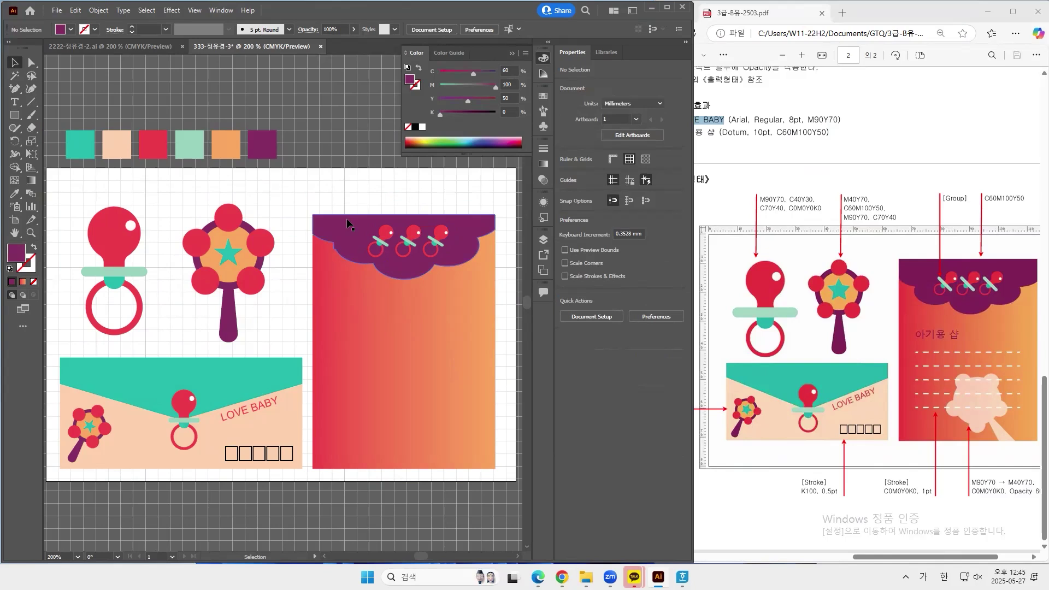
# - Copy the large rattle onto the lower part of the gradient card and bring the copy to the front
pyautogui.scroll(-1, 348, 224)
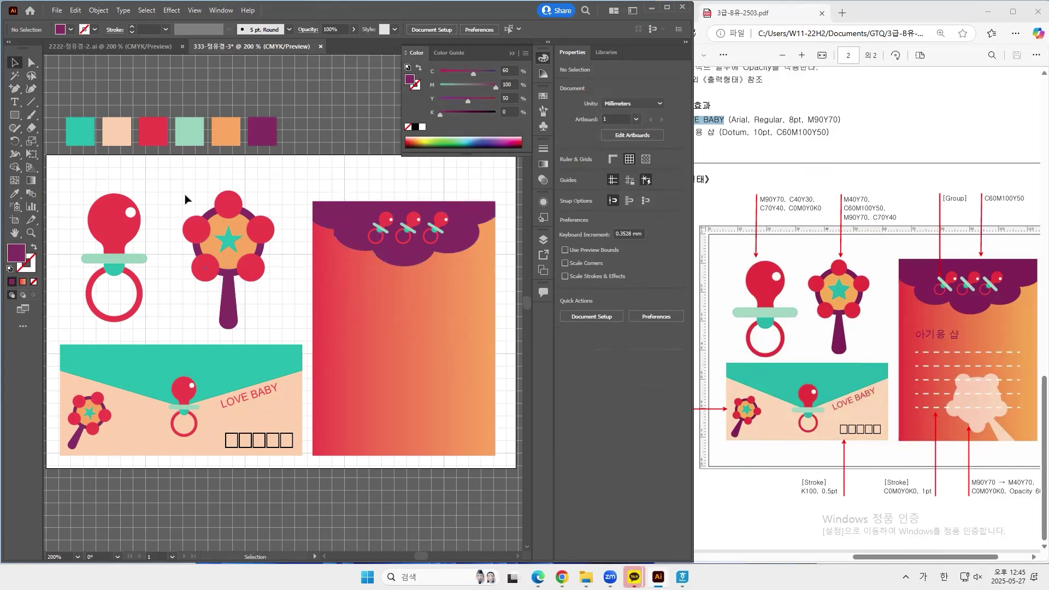
pyautogui.click(259, 279)
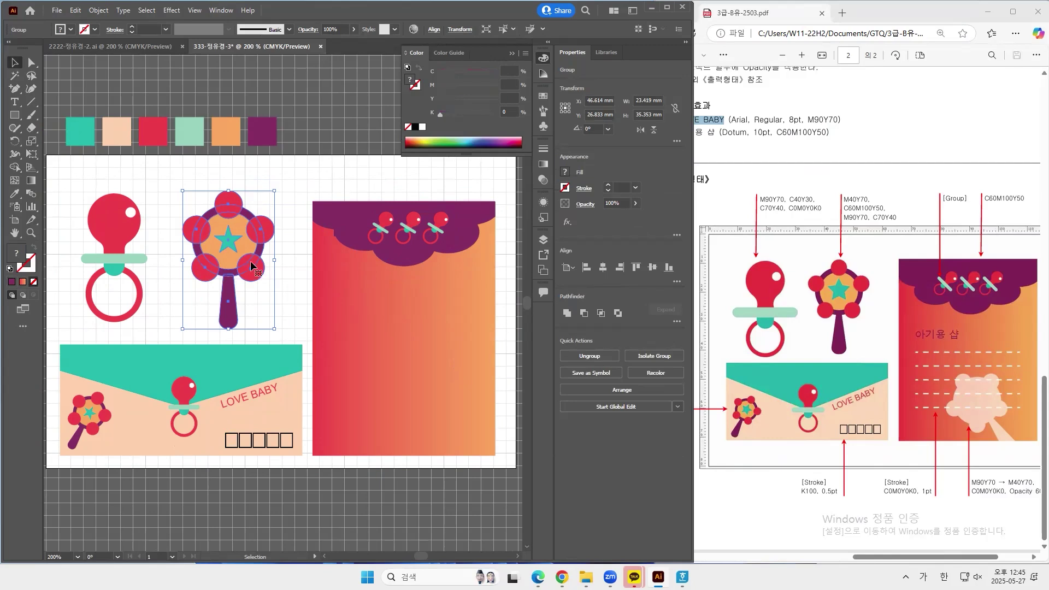
pyautogui.moveTo(251, 265); pyautogui.dragTo(435, 457)
pyautogui.rightClick(436, 460)
pyautogui.moveTo(483, 408)
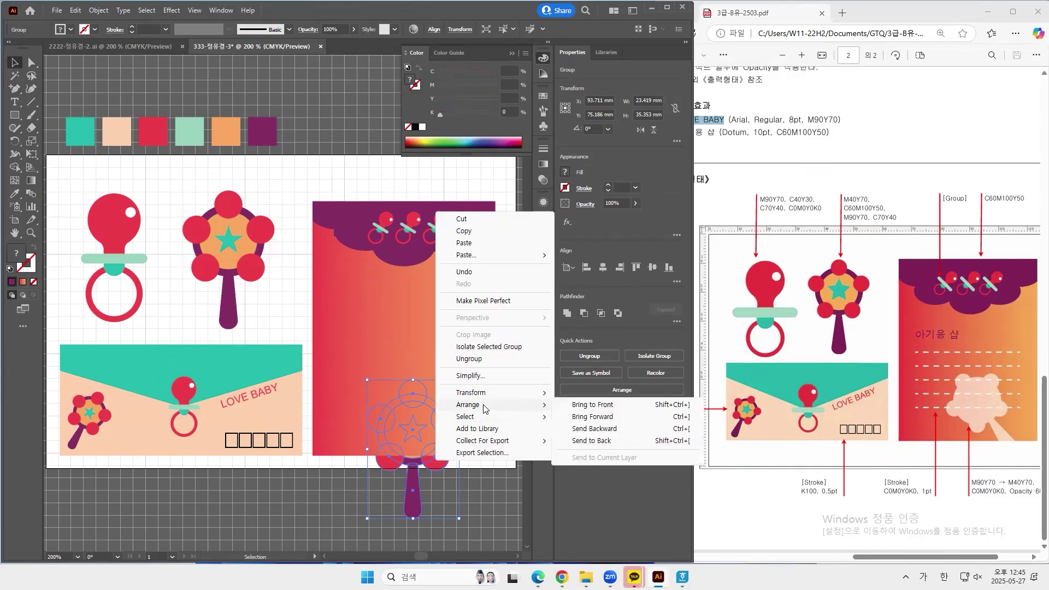
pyautogui.click(583, 405)
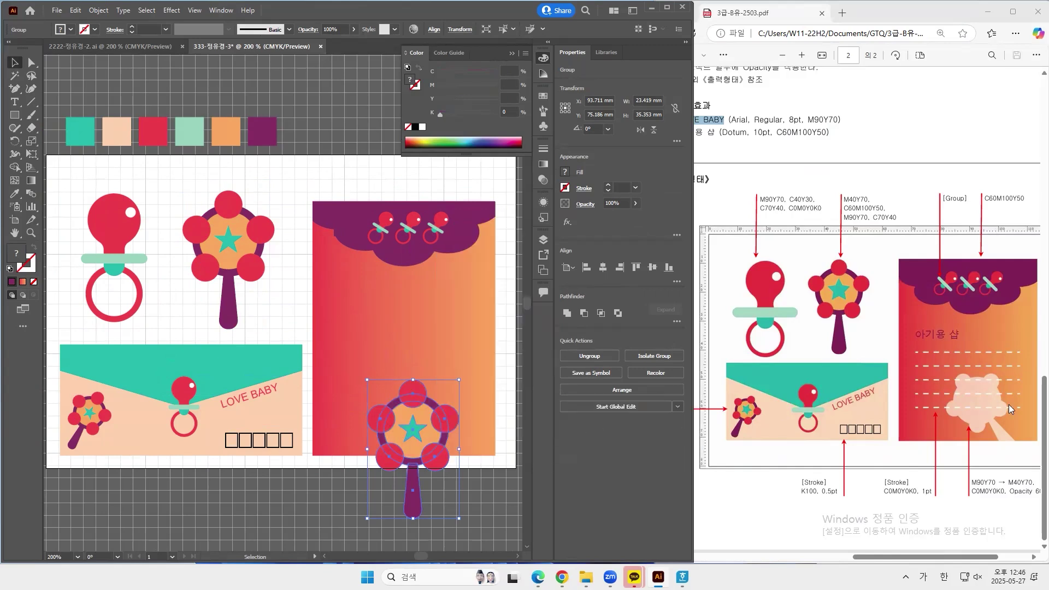
# - Unite the rattle copy into a single silhouette and give it a white fill at 60% opacity
pyautogui.click(566, 313)
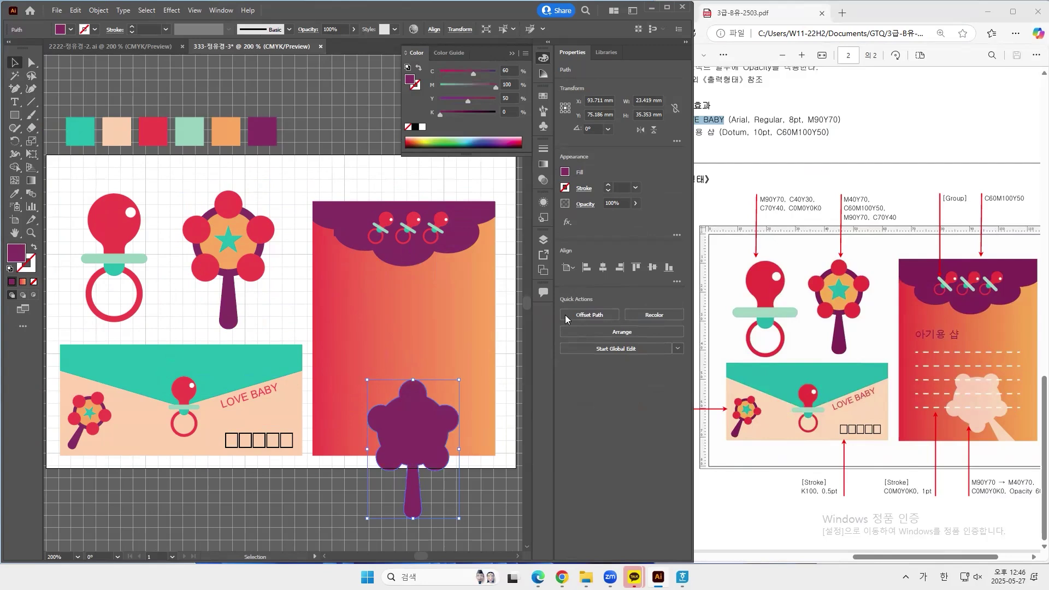
pyautogui.click(422, 127)
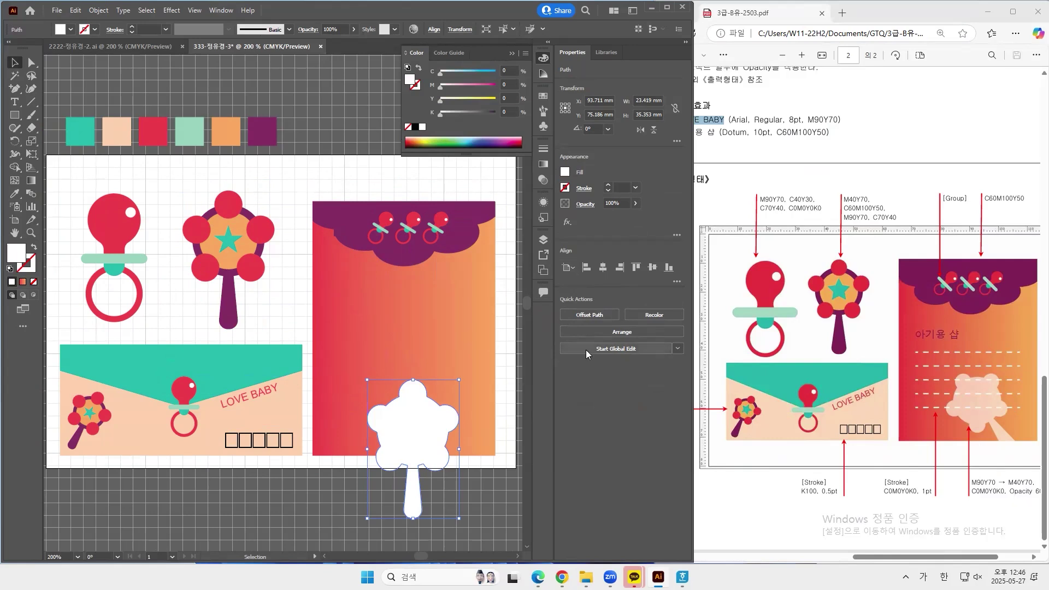
pyautogui.click(613, 203)
pyautogui.write('60')
pyautogui.press('Return')
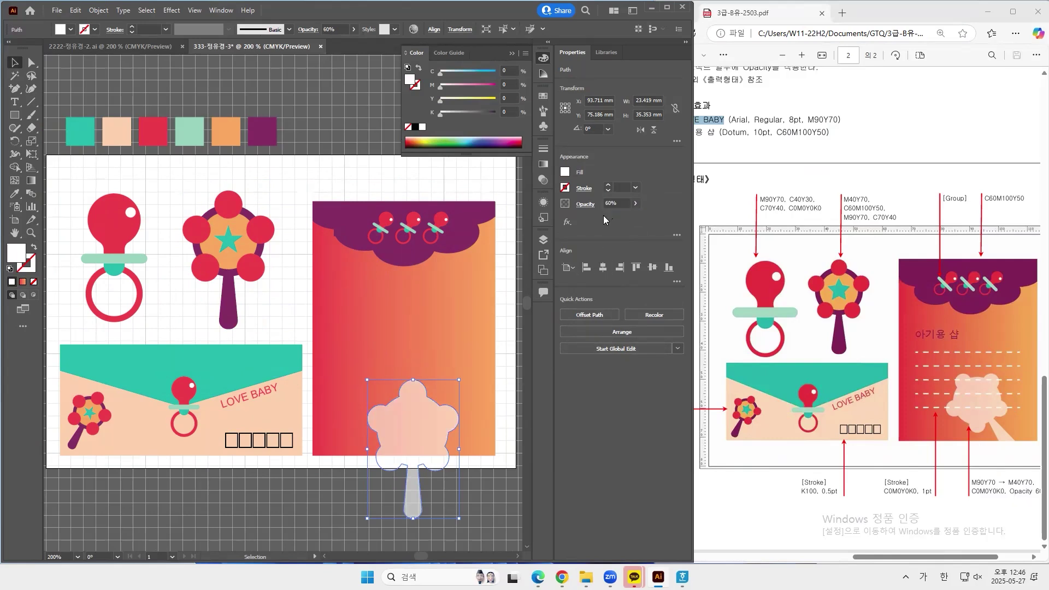
# - Rotate the white rattle silhouette so its handle points down to the right, and move it into the card's lower-right area
pyautogui.moveTo(463, 528); pyautogui.dragTo(492, 500)
pyautogui.moveTo(405, 440); pyautogui.dragTo(429, 402)
pyautogui.click(465, 532)
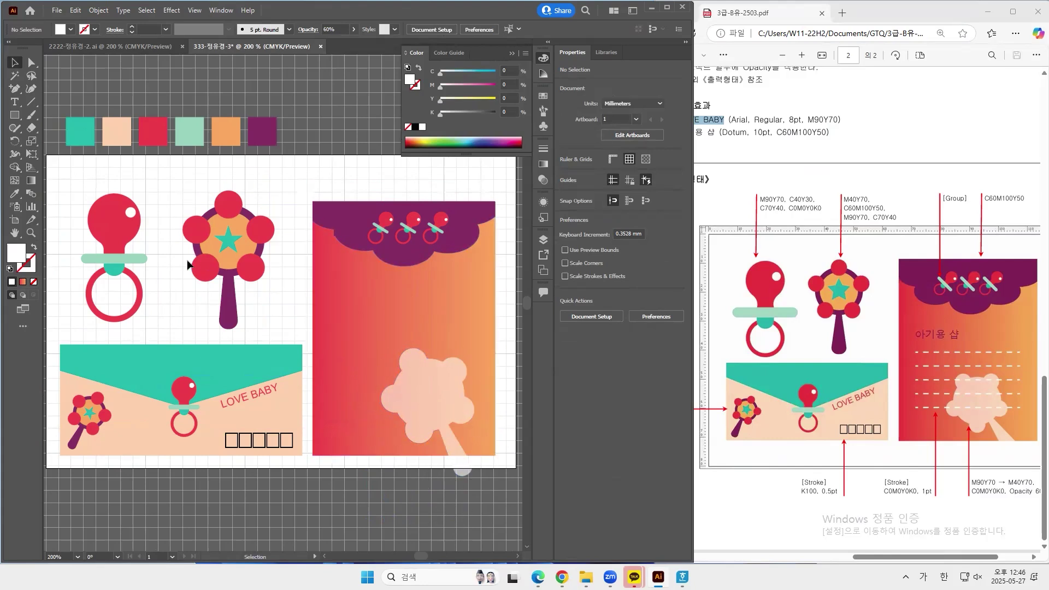
# - Trim the handle end below the card by subtracting a rectangle about 12.7 × 10.1 mm from the rattle silhouette
pyautogui.click(15, 115)
pyautogui.moveTo(481, 494); pyautogui.dragTo(431, 454)
pyautogui.click(15, 62)
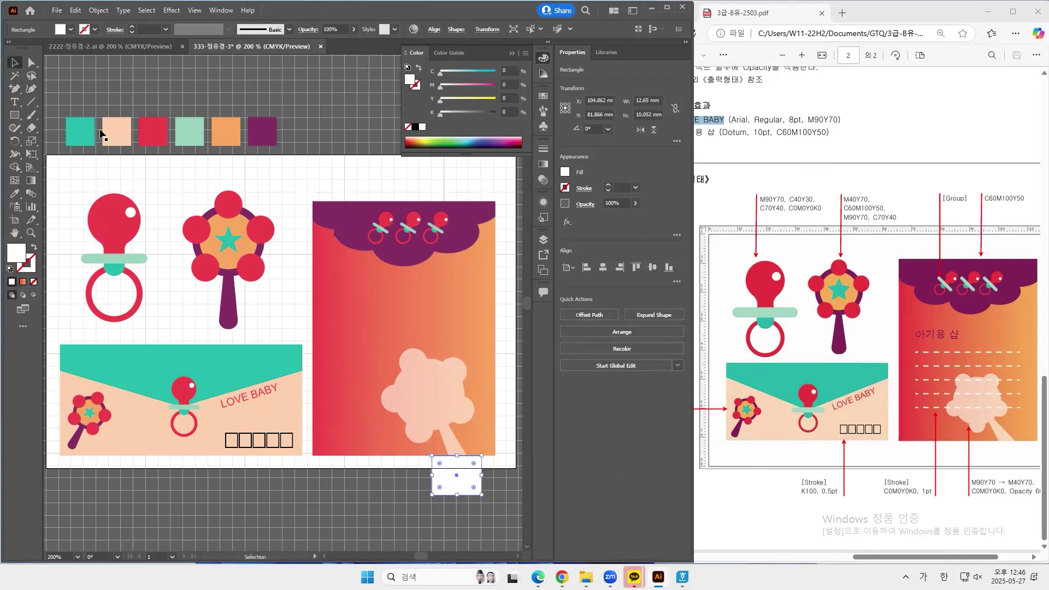
pyautogui.keyDown('shift'); pyautogui.click(437, 398); pyautogui.keyUp('shift')
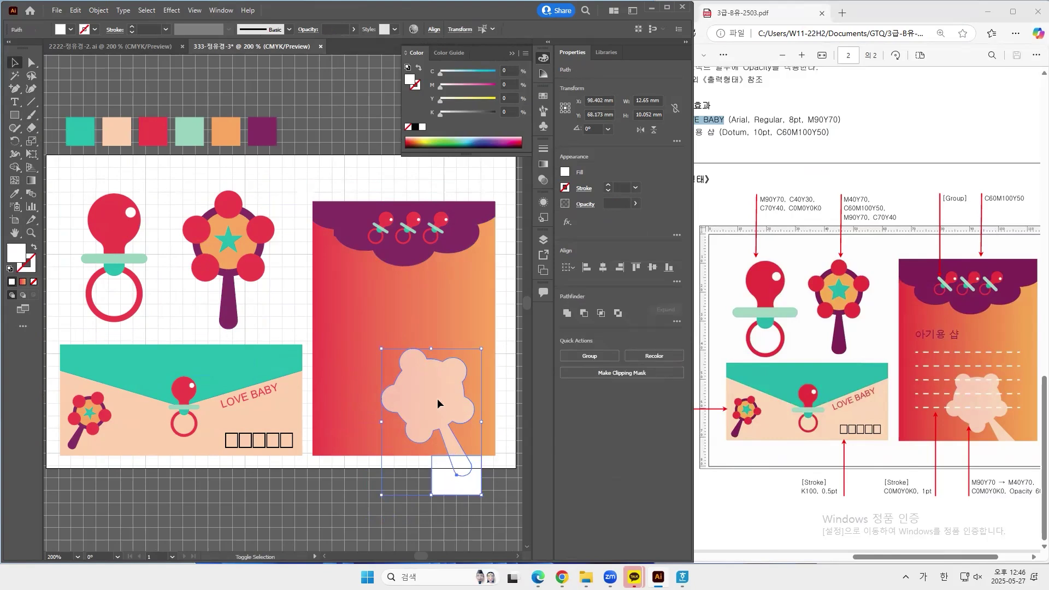
pyautogui.click(583, 314)
pyautogui.click(490, 519)
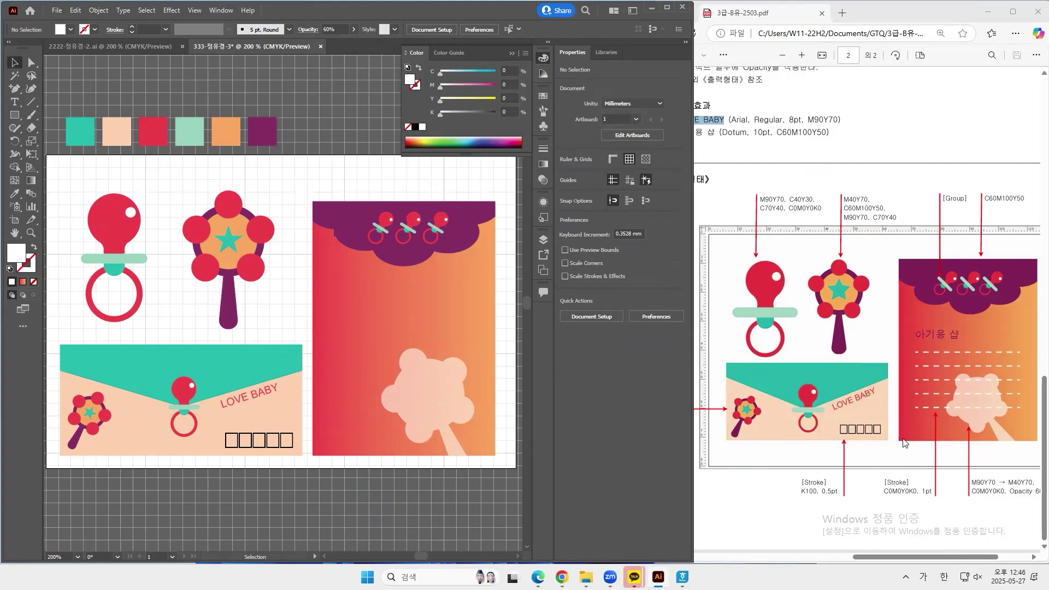
# - Draw a horizontal line about 38.1 mm long across the card's lower part and give it a white 1 pt stroke
pyautogui.click(31, 105)
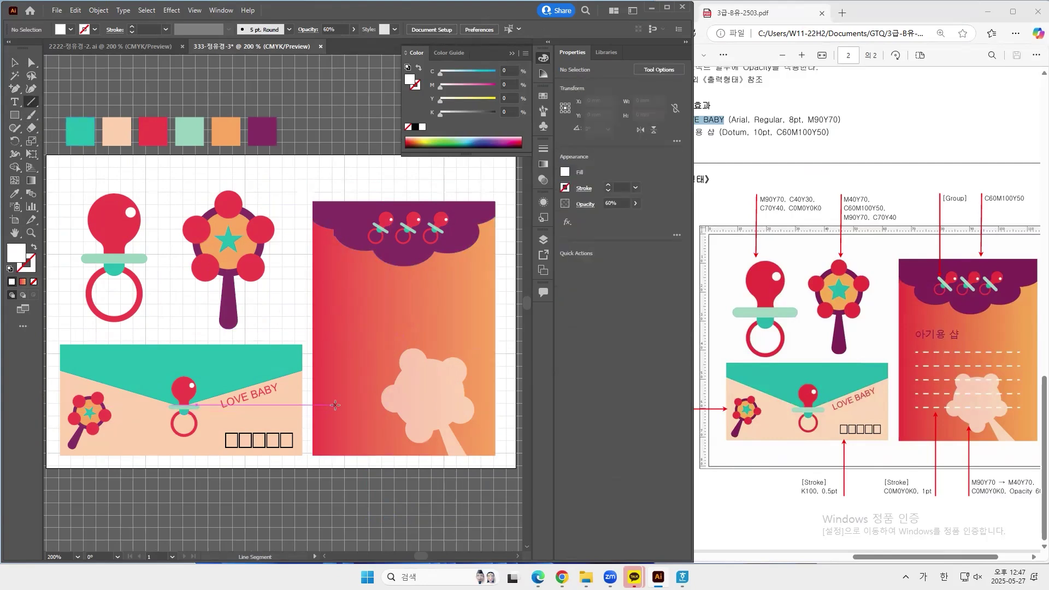
pyautogui.moveTo(335, 405); pyautogui.dragTo(484, 405)
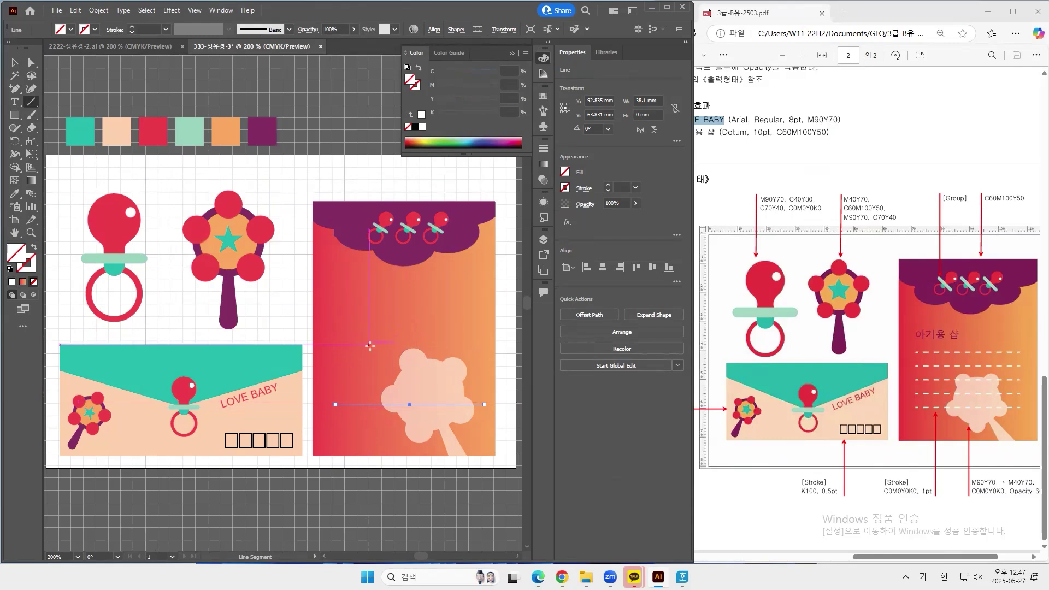
pyautogui.click(422, 128)
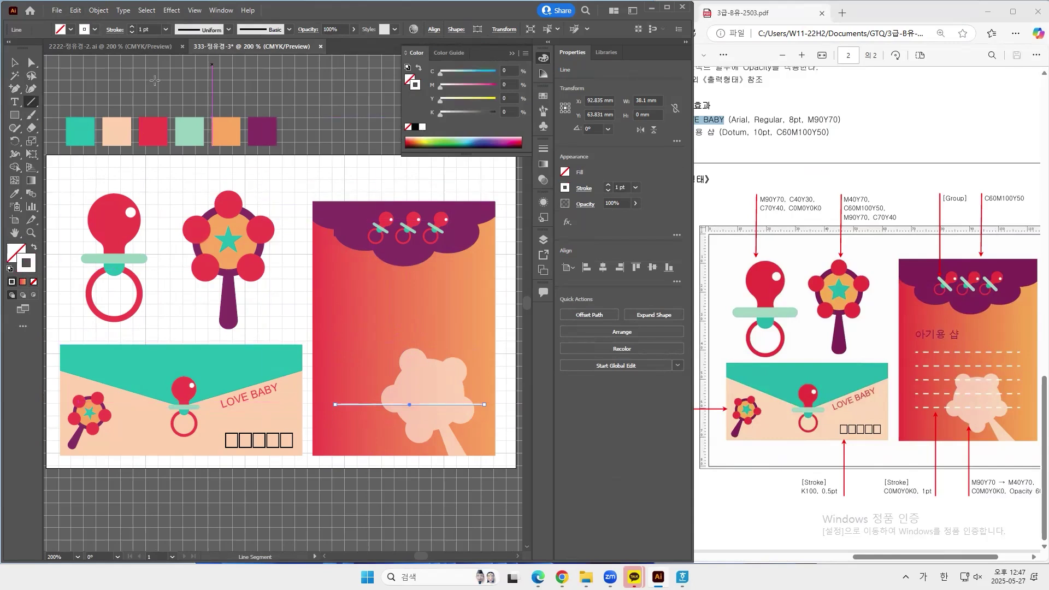
# - Make the white line dashed with a 5 pt dash and a 6 pt gap
pyautogui.click(584, 190)
pyautogui.click(502, 264)
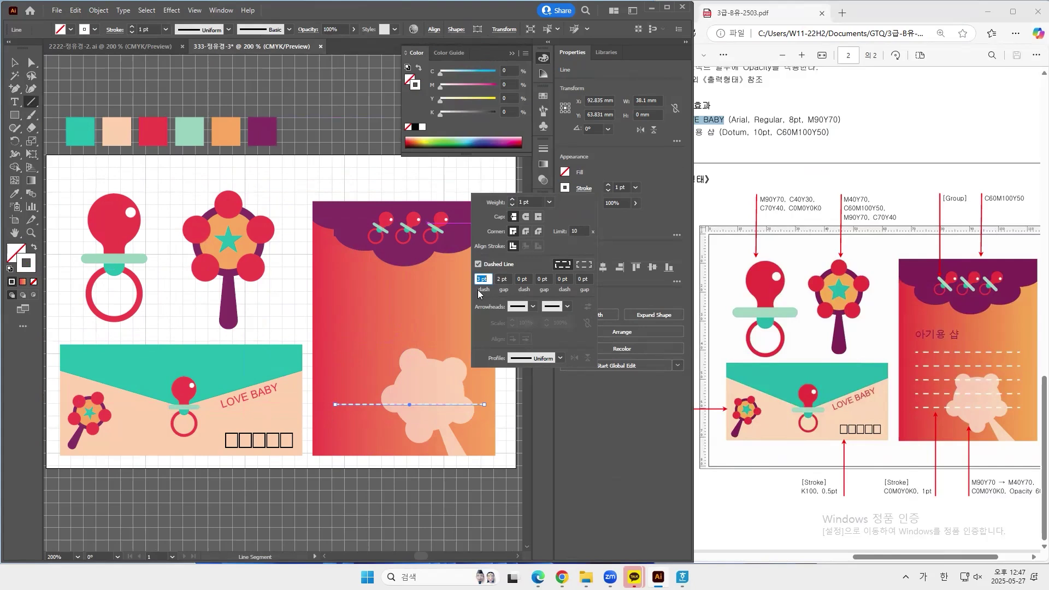
pyautogui.write('5')
pyautogui.click(498, 278)
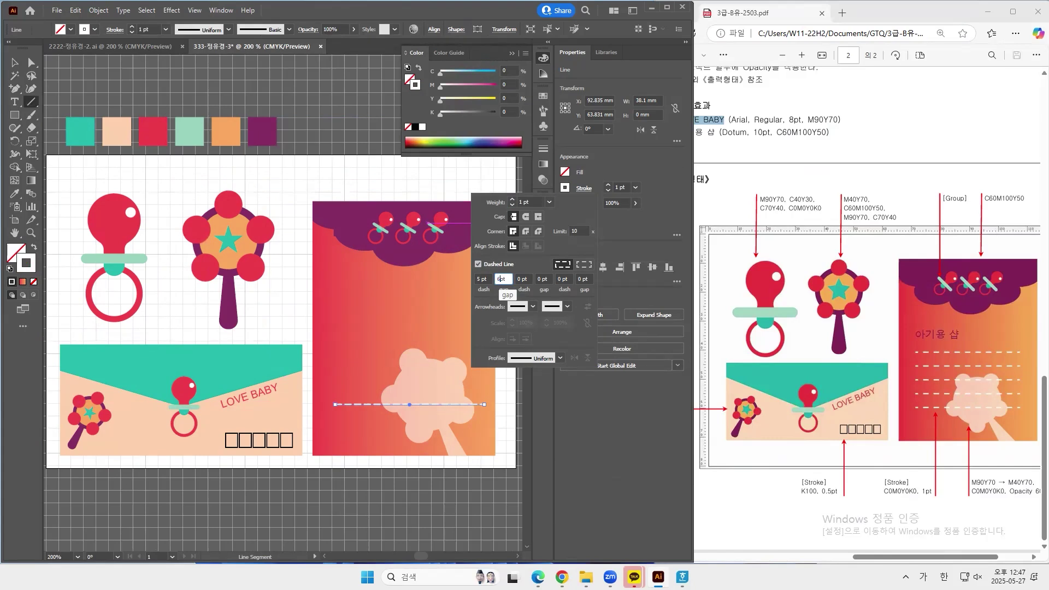
pyautogui.write('6')
pyautogui.press('Return')
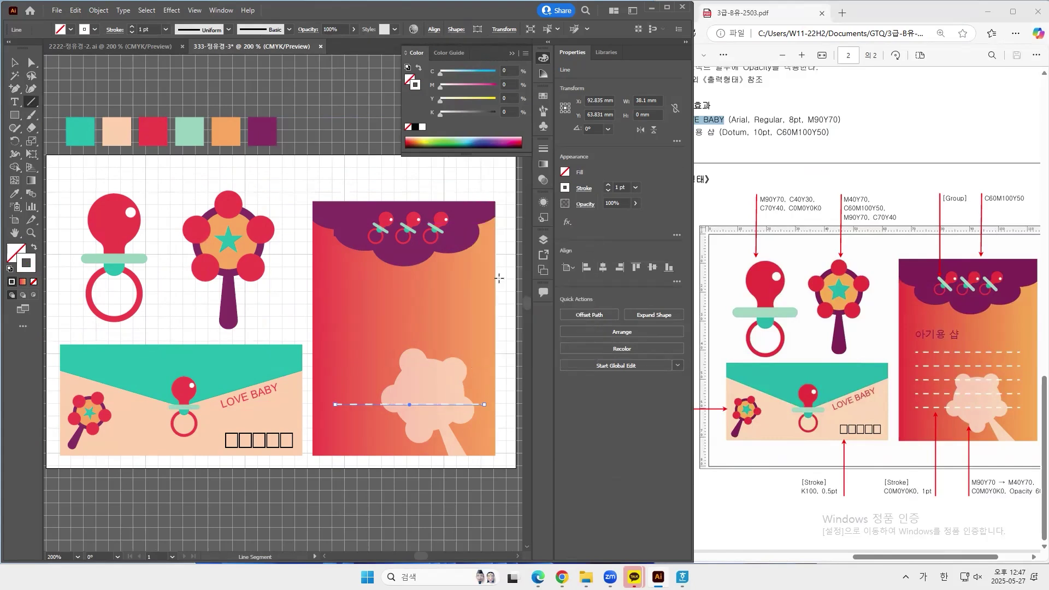
# - Copy the dashed line straight up by about 4.32 mm and repeat the copy three more times
pyautogui.click(14, 62)
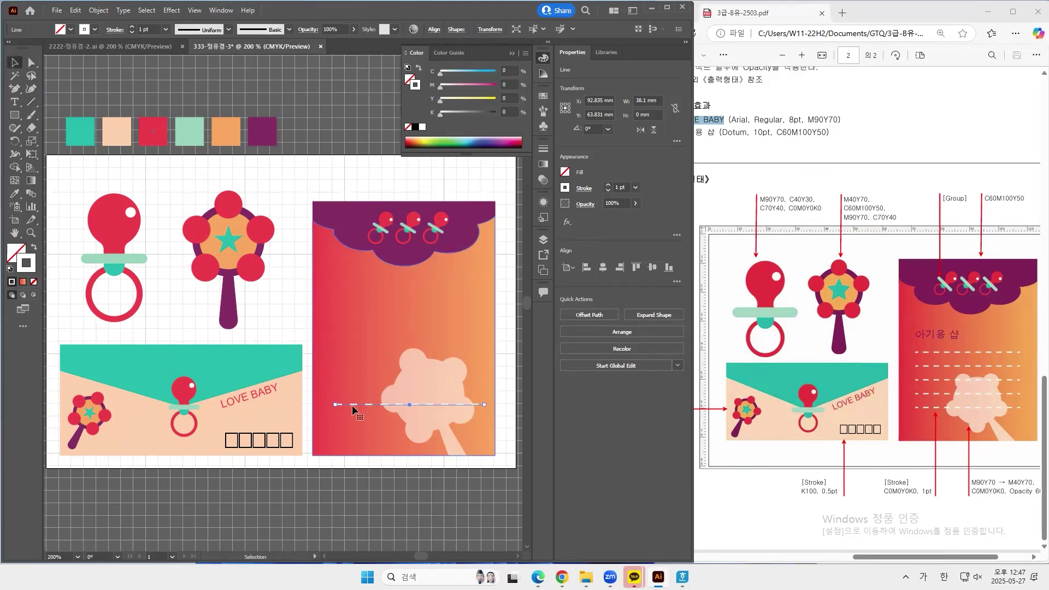
pyautogui.moveTo(352, 405); pyautogui.dragTo(357, 390)
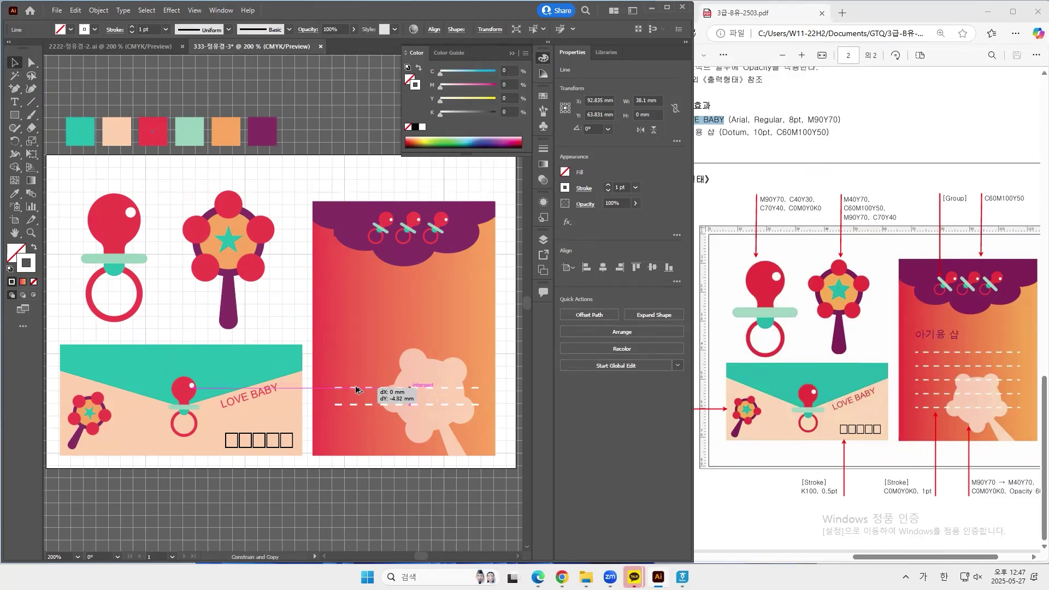
pyautogui.press('a')
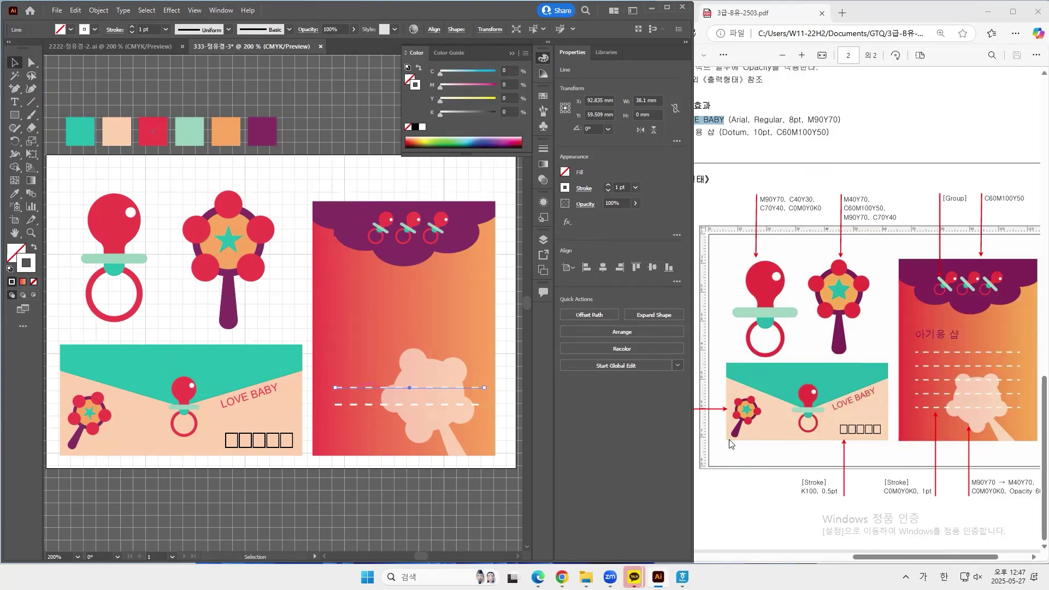
pyautogui.hotkey('ctrl', 'd')
pyautogui.hotkey('ctrl', 'd')
pyautogui.hotkey('ctrl', 'd')
pyautogui.press('v')
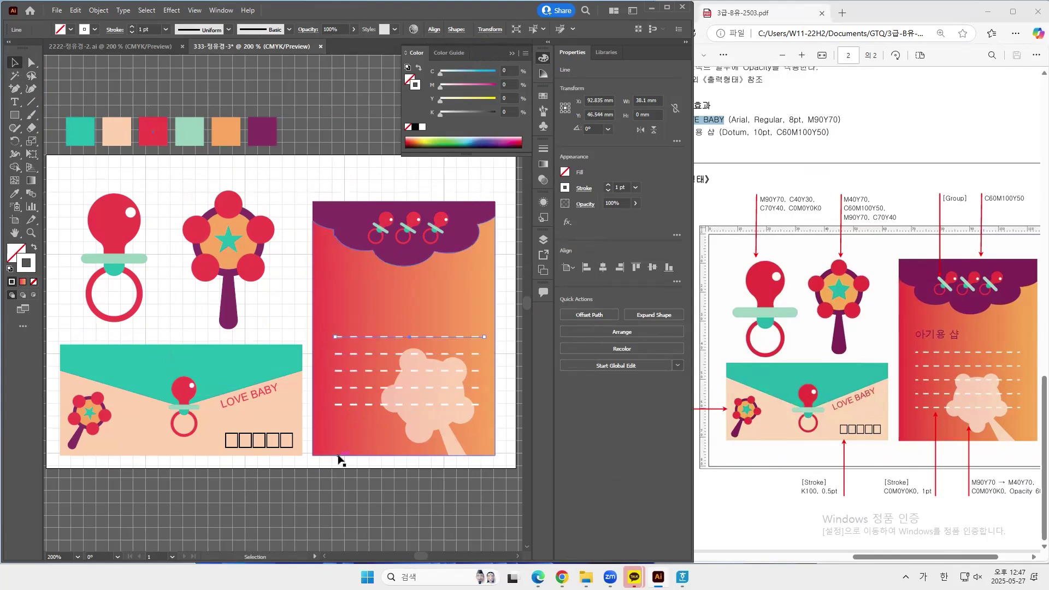
# - Undo the stacked copies of the dashed line
pyautogui.hotkey('ctrl', 'z')
pyautogui.hotkey('ctrl', 'z')
pyautogui.hotkey('ctrl', 'z')
# - Copy the dashed line straight up with wider spacing and repeat it to make five evenly spaced dashed lines
pyautogui.press('a')
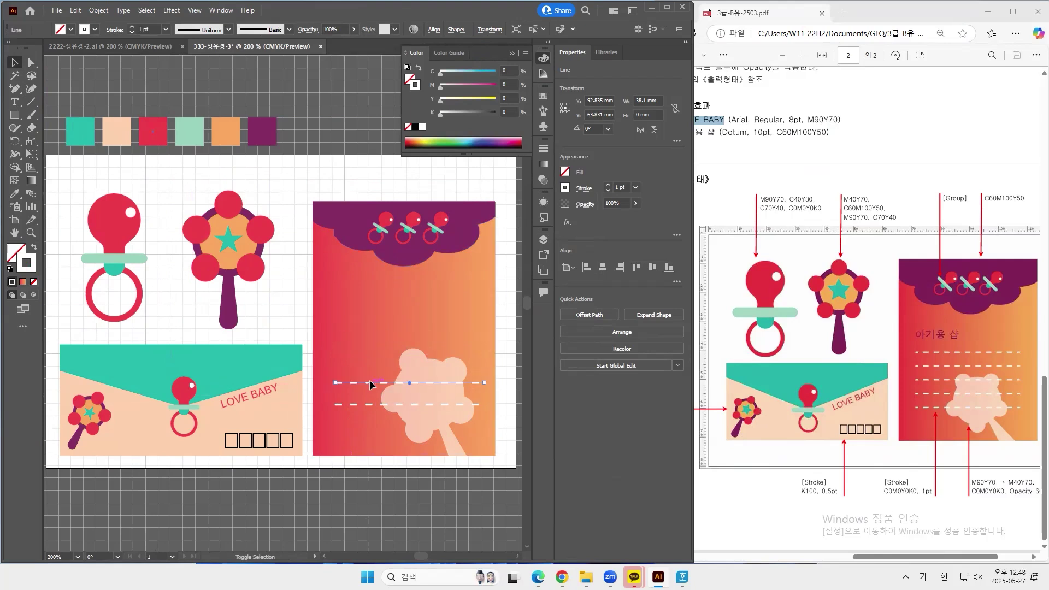
pyautogui.hotkey('ctrl', 'd')
pyautogui.hotkey('ctrl', 'd')
pyautogui.press('v')
pyautogui.click(359, 496)
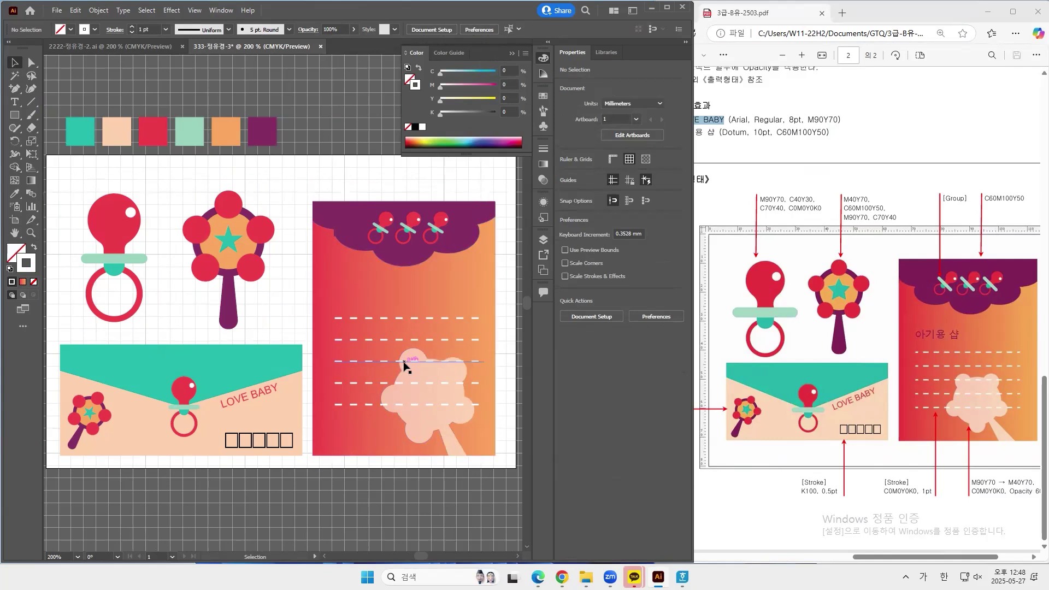
# - Add the text "아기용 샵" on the gradient card just above the start of the top dashed line
pyautogui.click(15, 103)
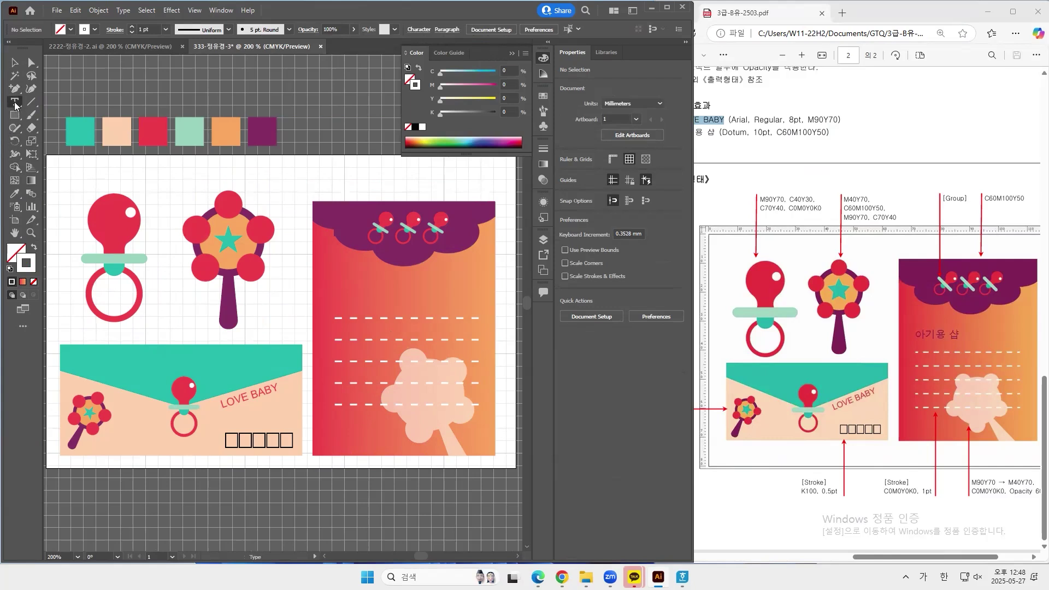
pyautogui.click(337, 296)
pyautogui.write('ㅇㅏ기용')
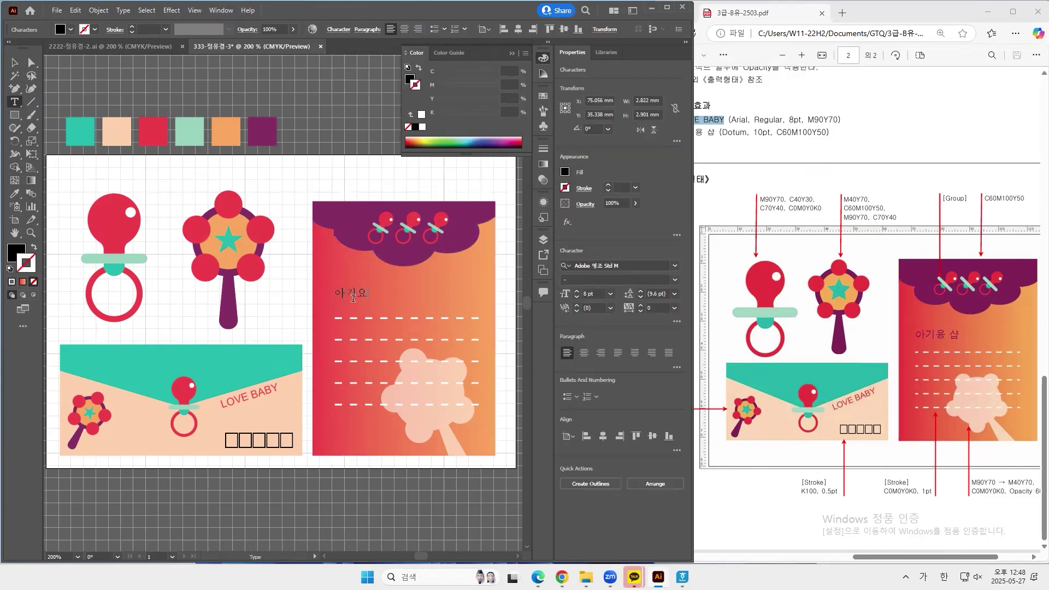
pyautogui.write(' 샤ㅂ')
# - Set the "아기용 샵" text in the 돋움 (Dotum) font at 10 pt
pyautogui.tripleClick(354, 293)
pyautogui.click(675, 266)
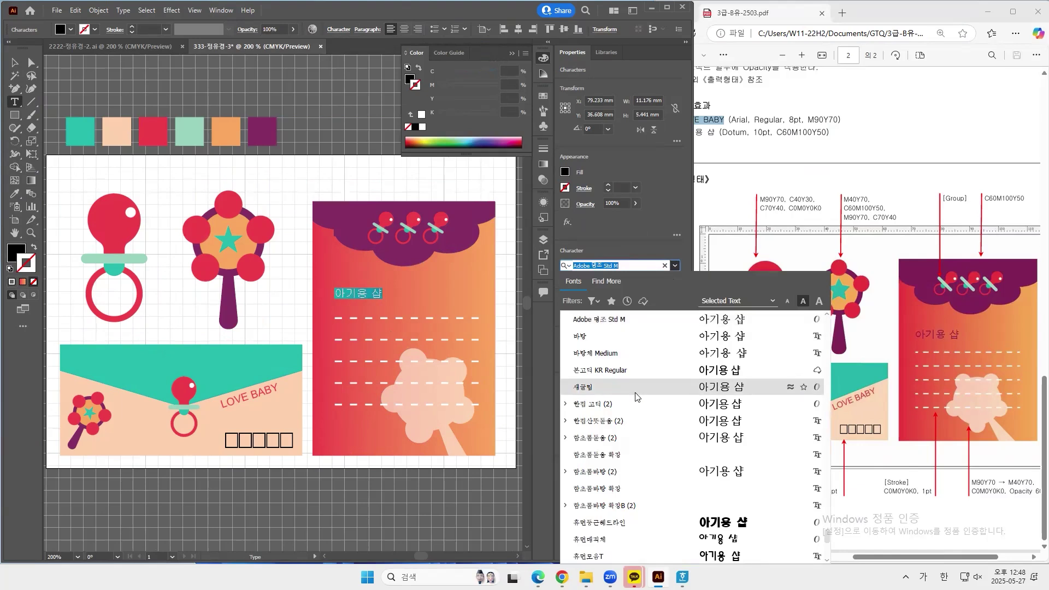
pyautogui.scroll(10, 636, 398)
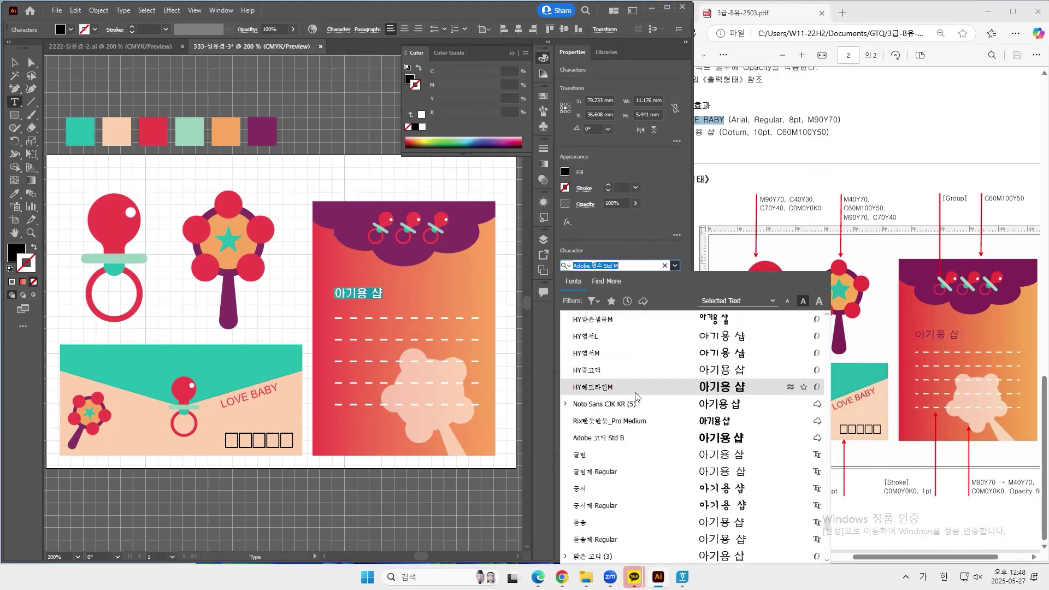
pyautogui.click(630, 525)
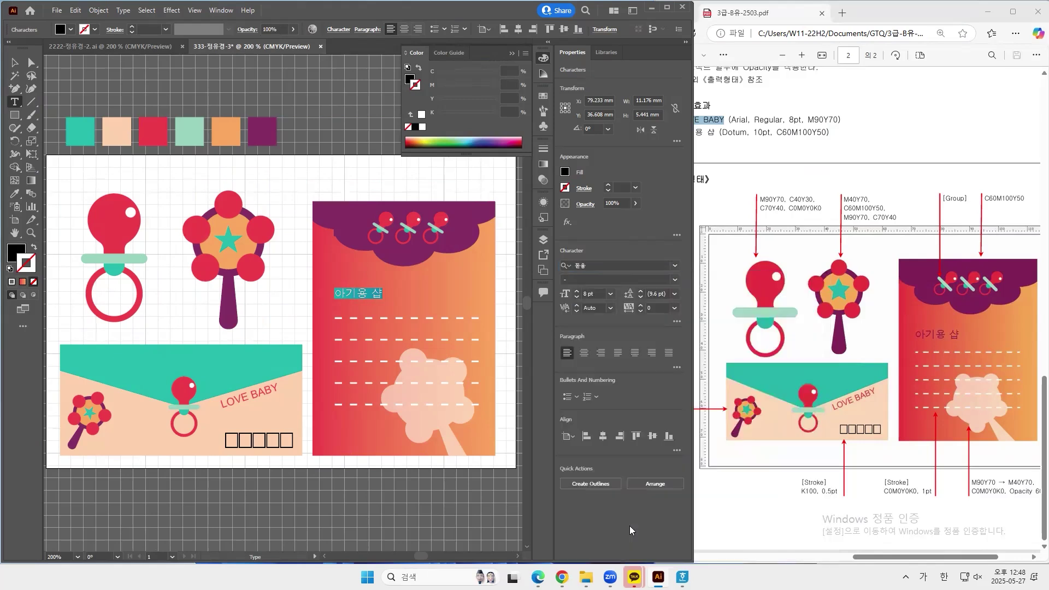
pyautogui.click(610, 294)
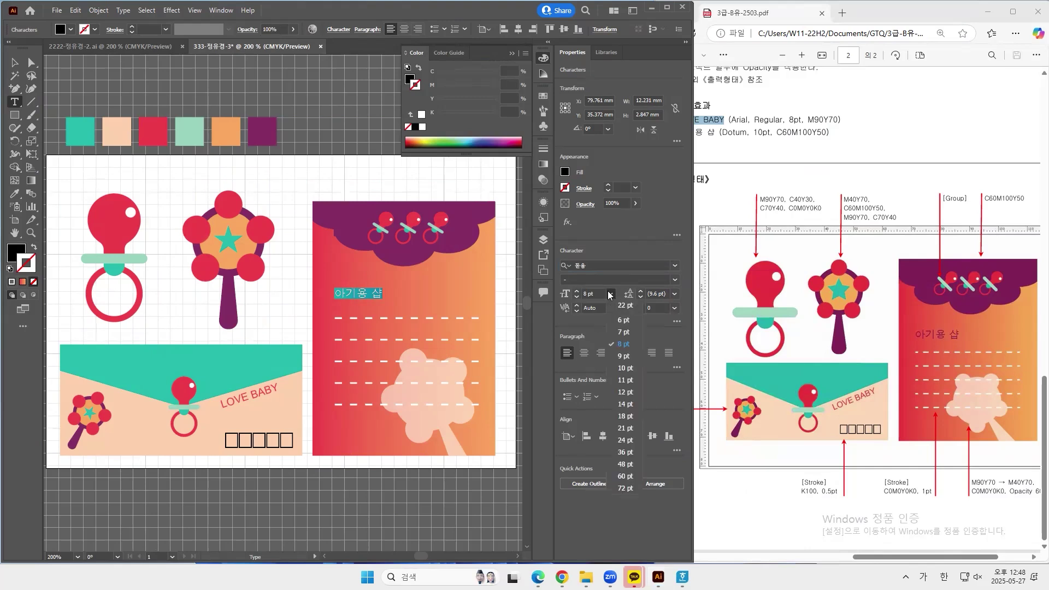
pyautogui.click(625, 368)
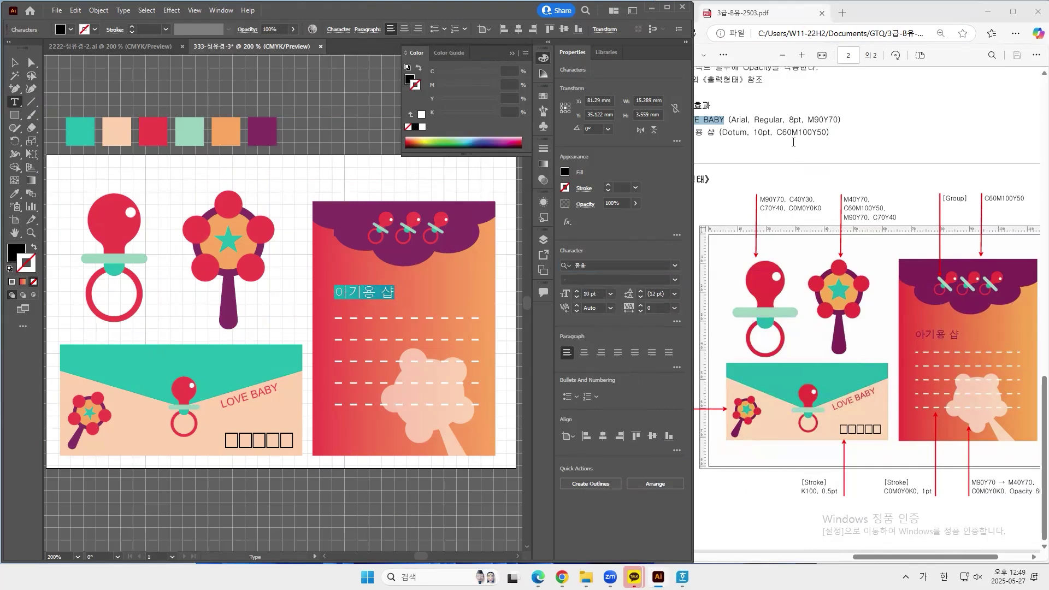
# - Give the "아기용 샵" text a fill of C60 M100 Y50 K0
pyautogui.click(509, 72)
pyautogui.click(564, 173)
pyautogui.click(142, 167)
pyautogui.write('60')
pyautogui.press('Tab')
pyautogui.write('100')
pyautogui.press('Tab')
pyautogui.write('50')
pyautogui.press('Tab')
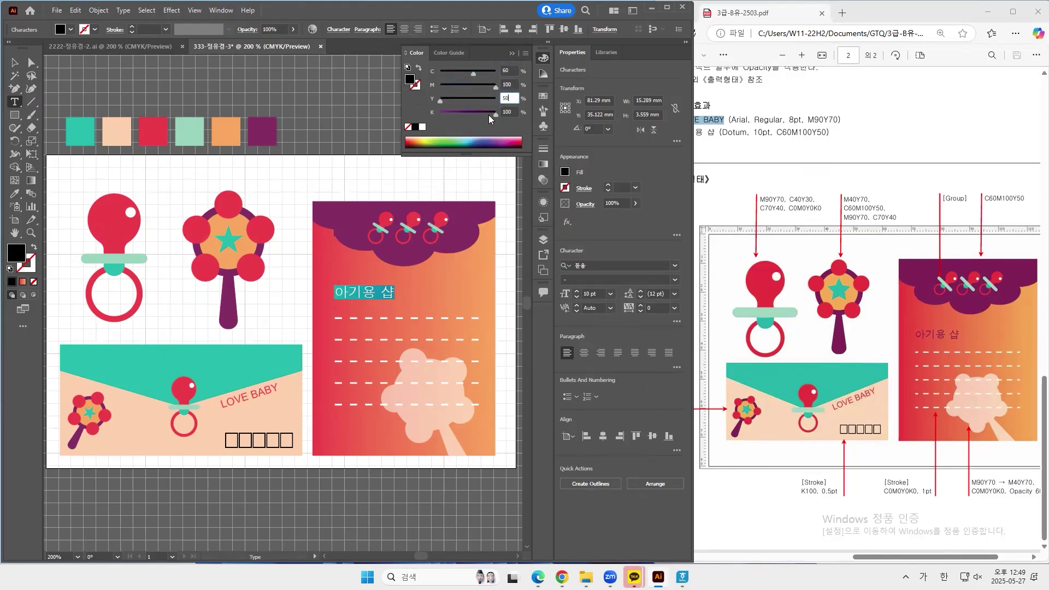
pyautogui.write('0')
pyautogui.press('Tab')
pyautogui.click(14, 63)
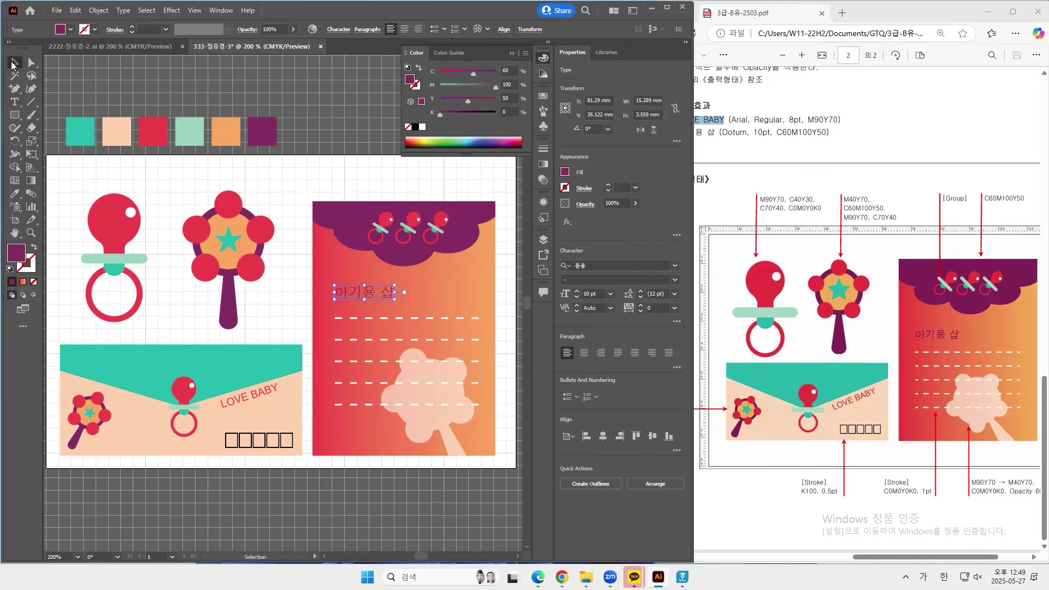
pyautogui.click(333, 487)
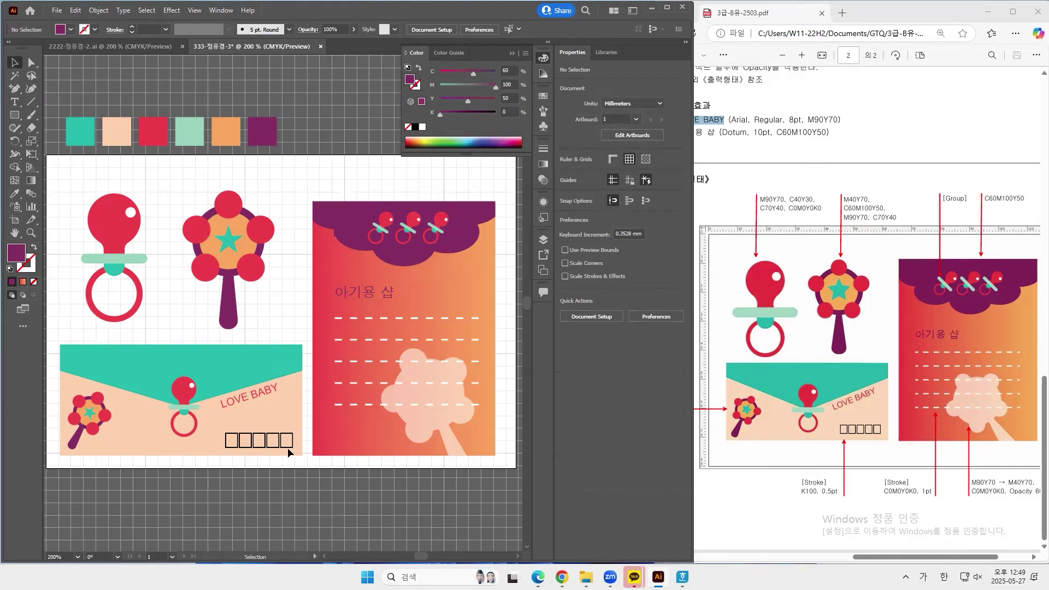
# - Save the document on the computer in the GTQ folder as an AI file, version Illustrator 2020, keeping the proposed file name
pyautogui.click(57, 10)
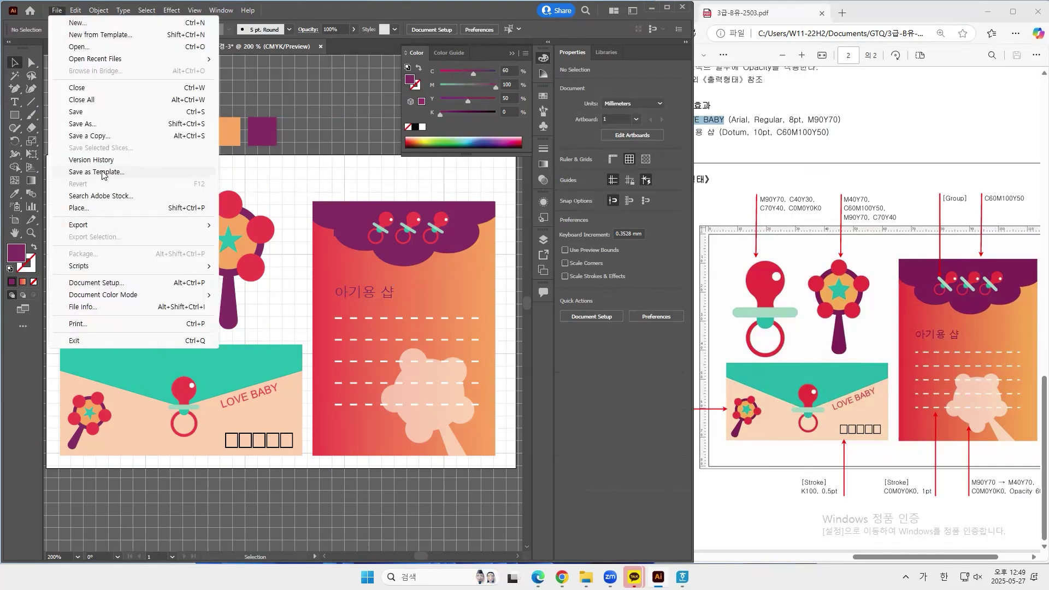
pyautogui.click(94, 124)
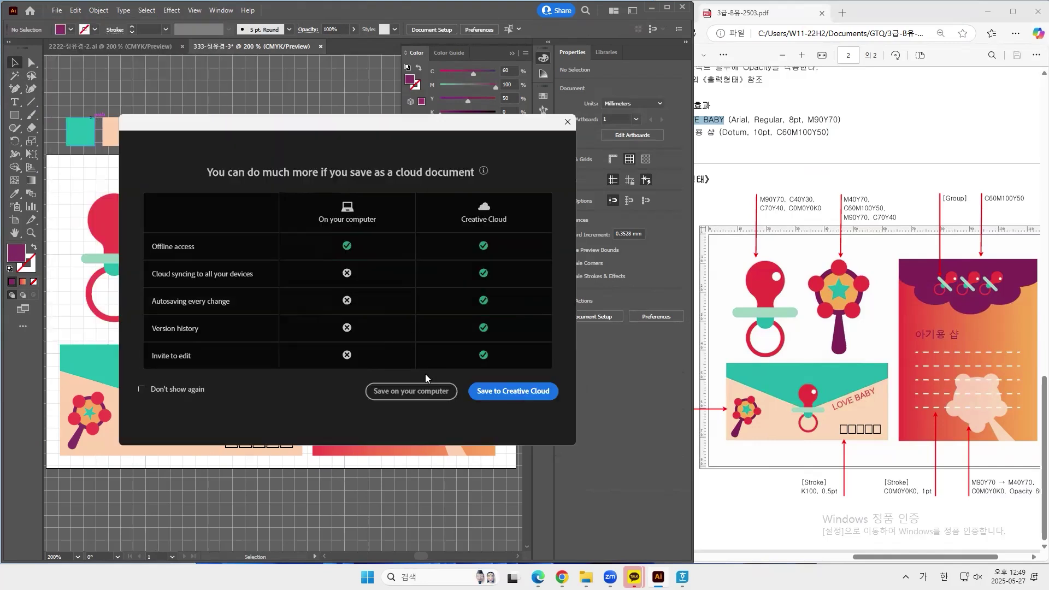
pyautogui.click(420, 391)
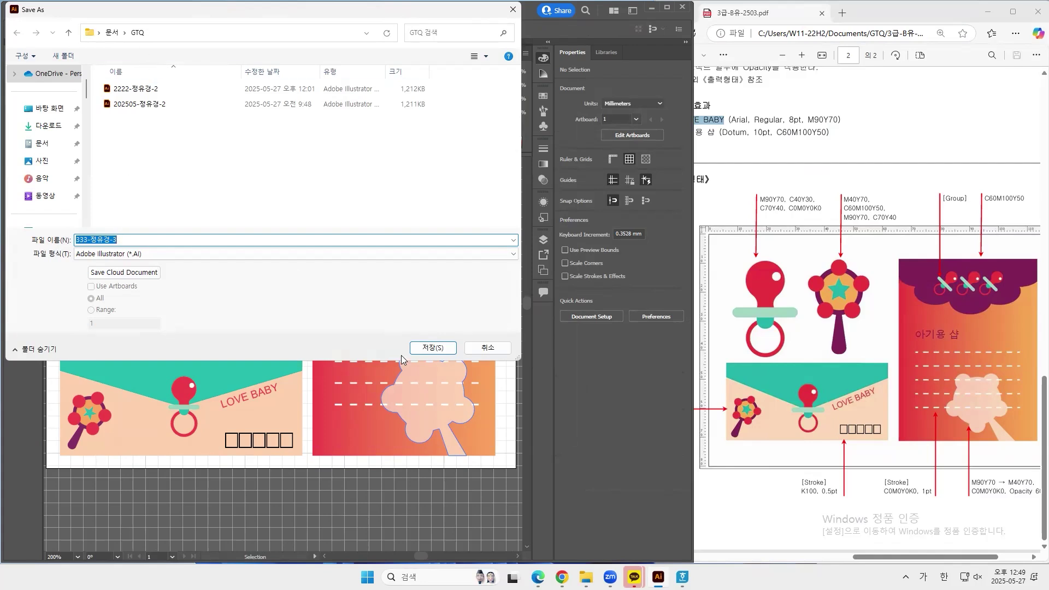
pyautogui.click(437, 348)
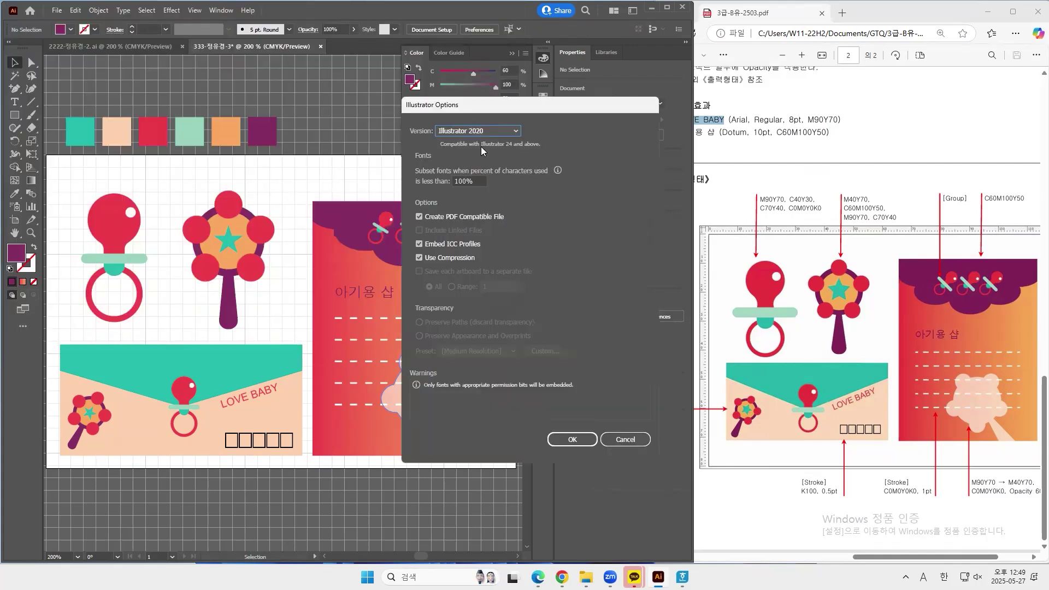
pyautogui.click(568, 444)
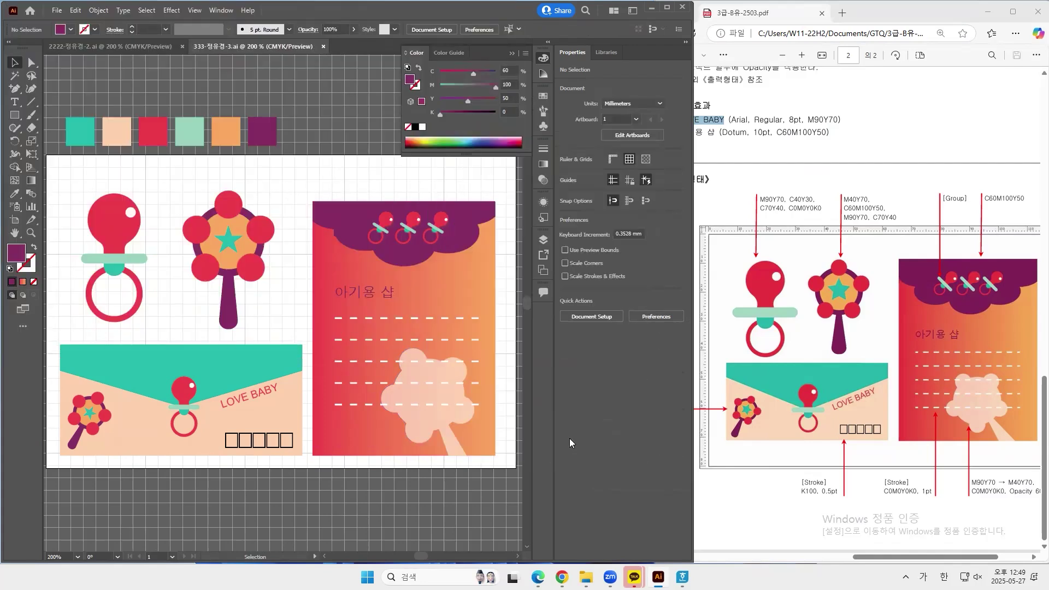